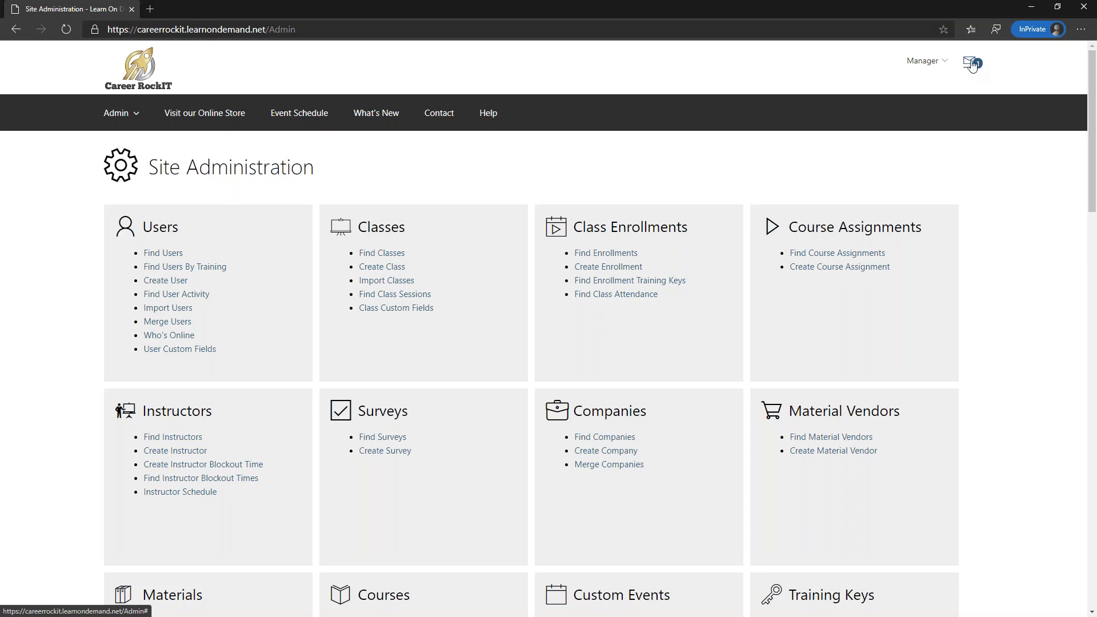
pyautogui.click(972, 66)
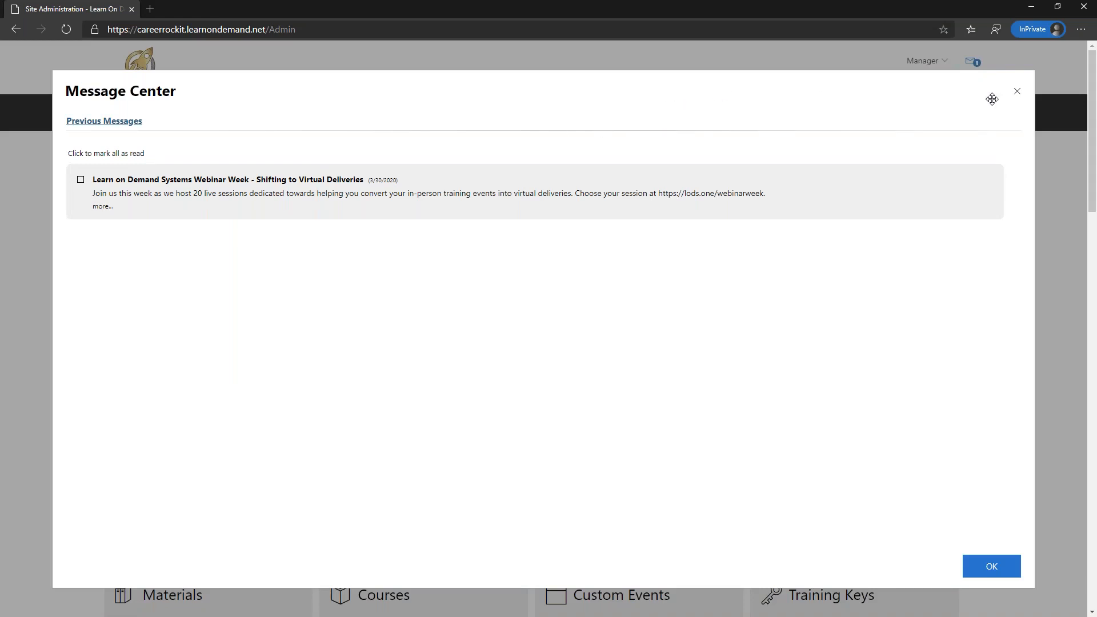
pyautogui.click(1017, 92)
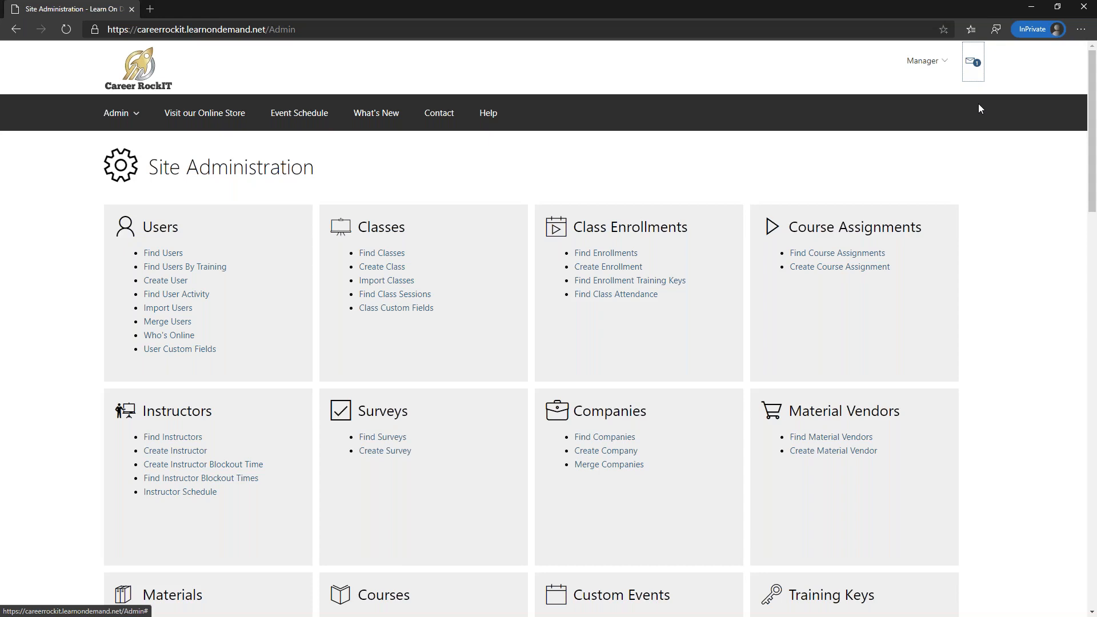
pyautogui.click(973, 63)
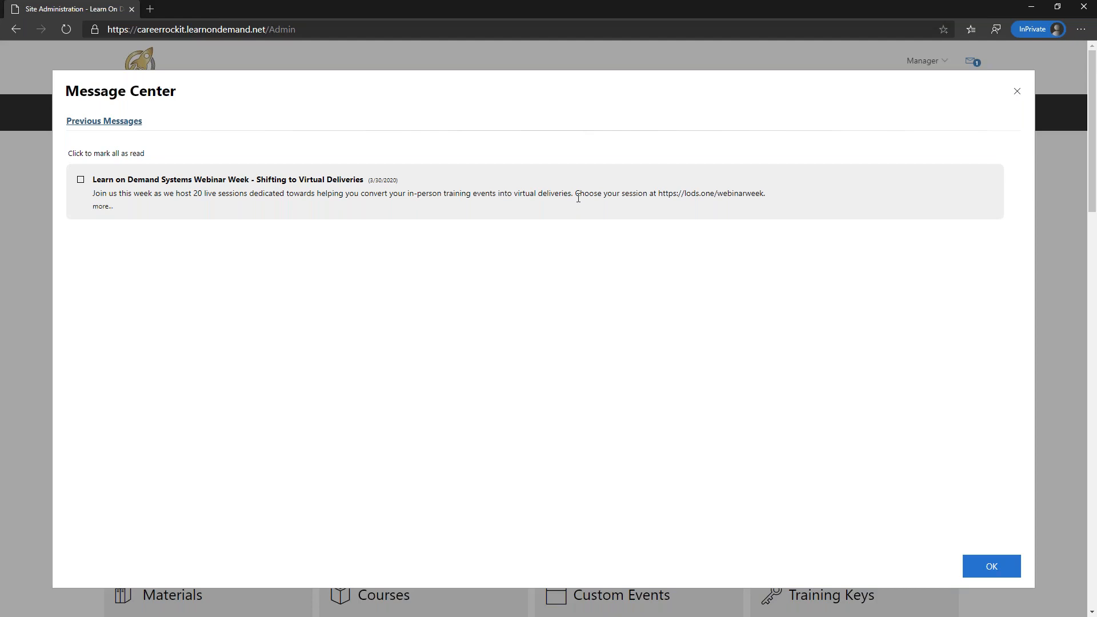
pyautogui.click(509, 196)
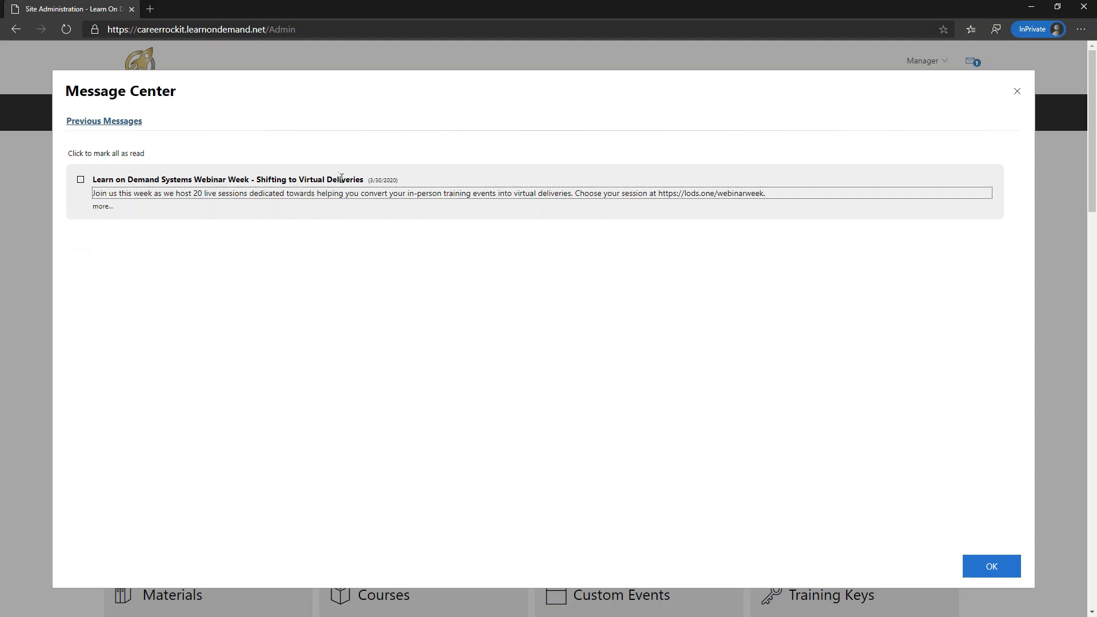
pyautogui.click(1017, 91)
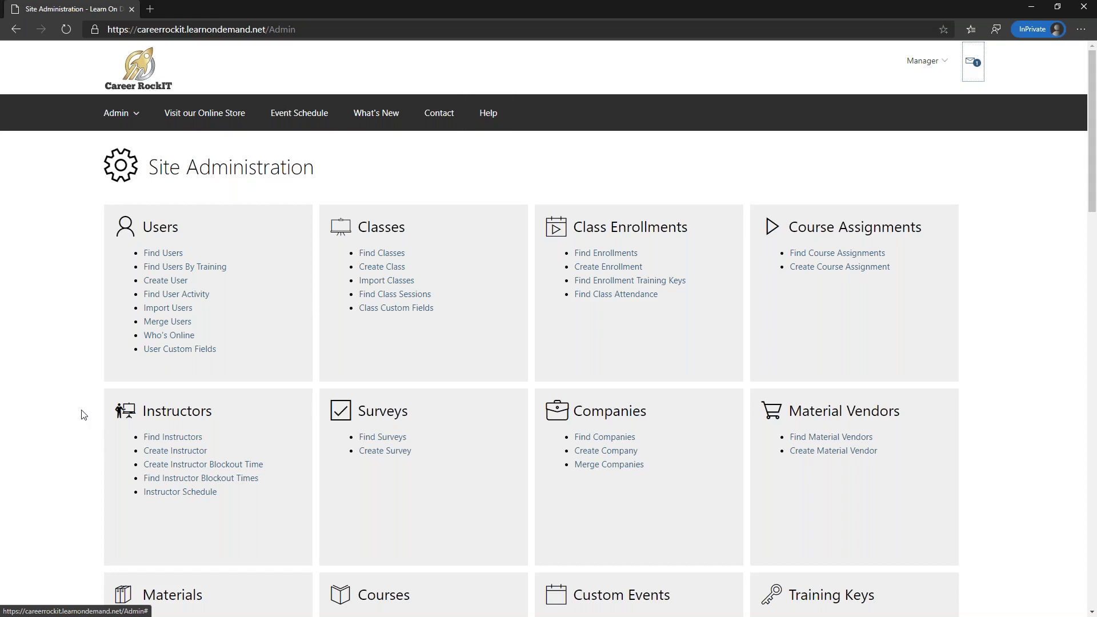
# - Open a blank Create Course form from the Courses section of Site Administration
pyautogui.scroll(-2, 84, 415)
pyautogui.moveTo(445, 500); pyautogui.dragTo(454, 117)
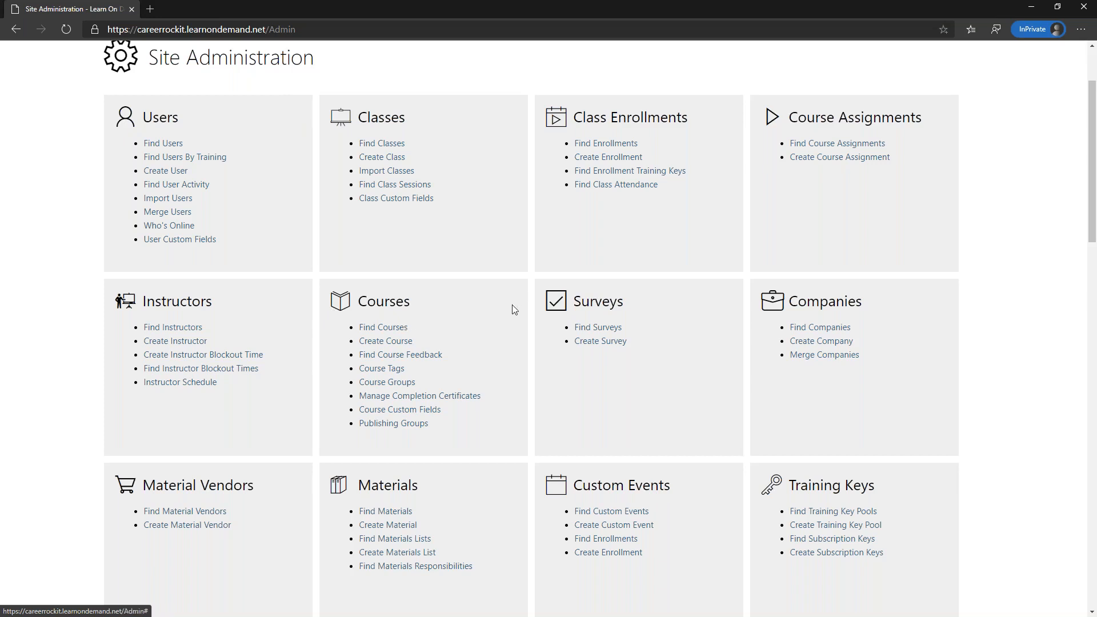
pyautogui.click(392, 341)
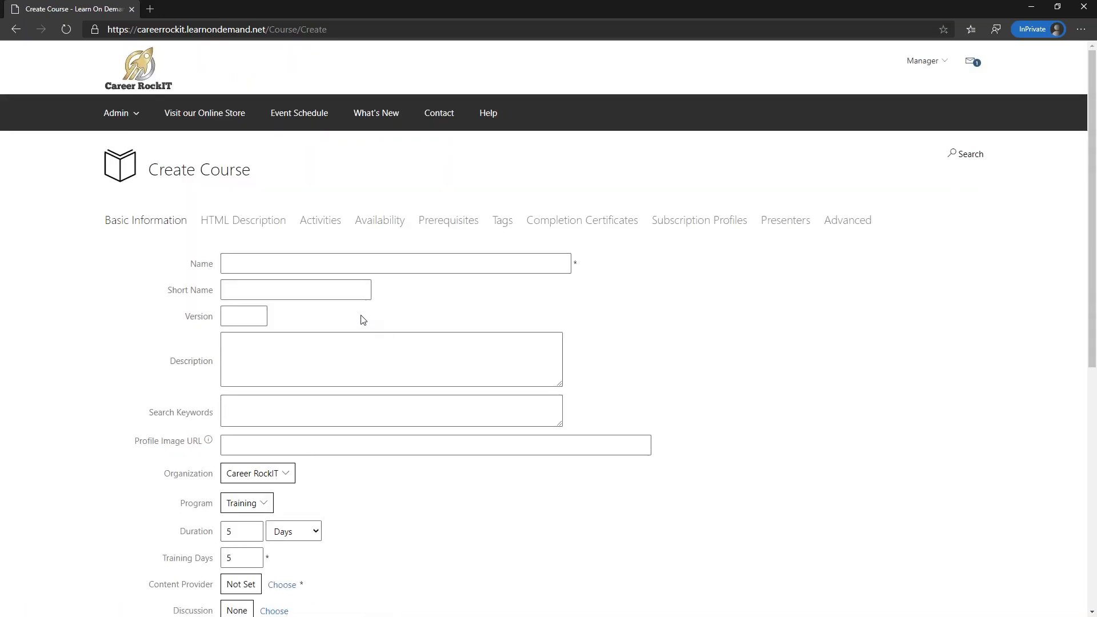
# - Name the course 'Course for Tips and Tricks Demo' and enter its short name
pyautogui.click(348, 268)
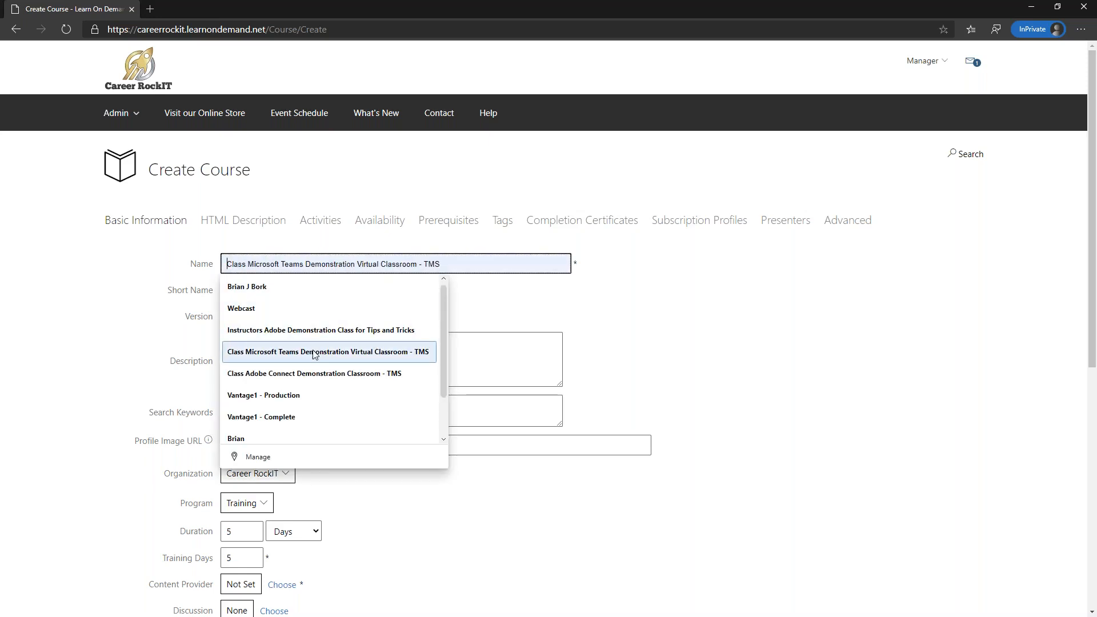
pyautogui.click(304, 374)
pyautogui.moveTo(435, 264); pyautogui.dragTo(212, 270)
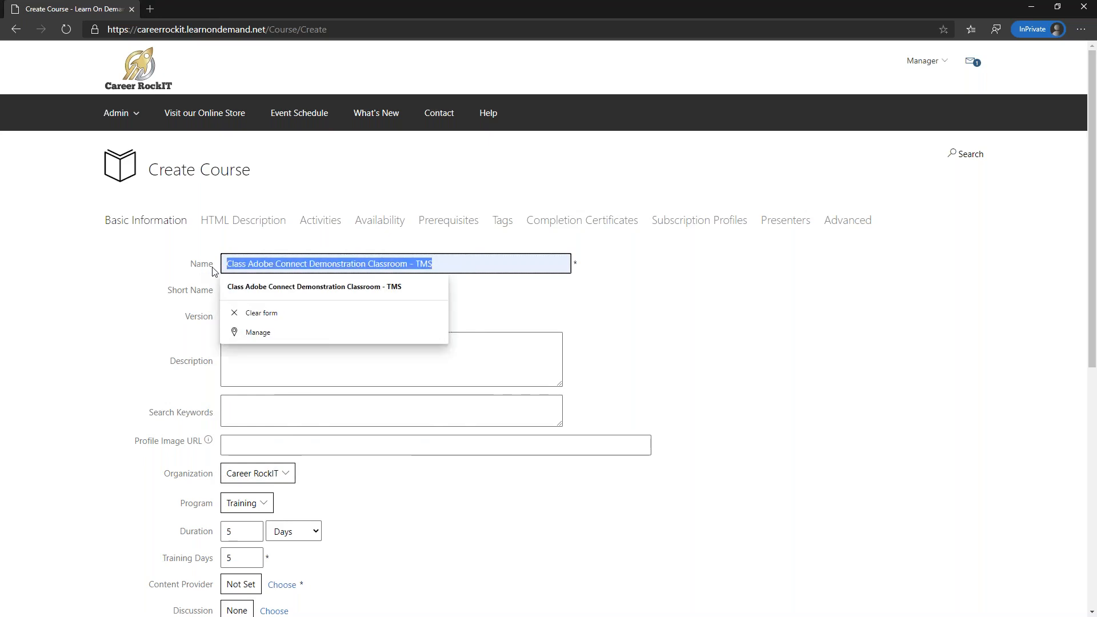
pyautogui.write('Course for')
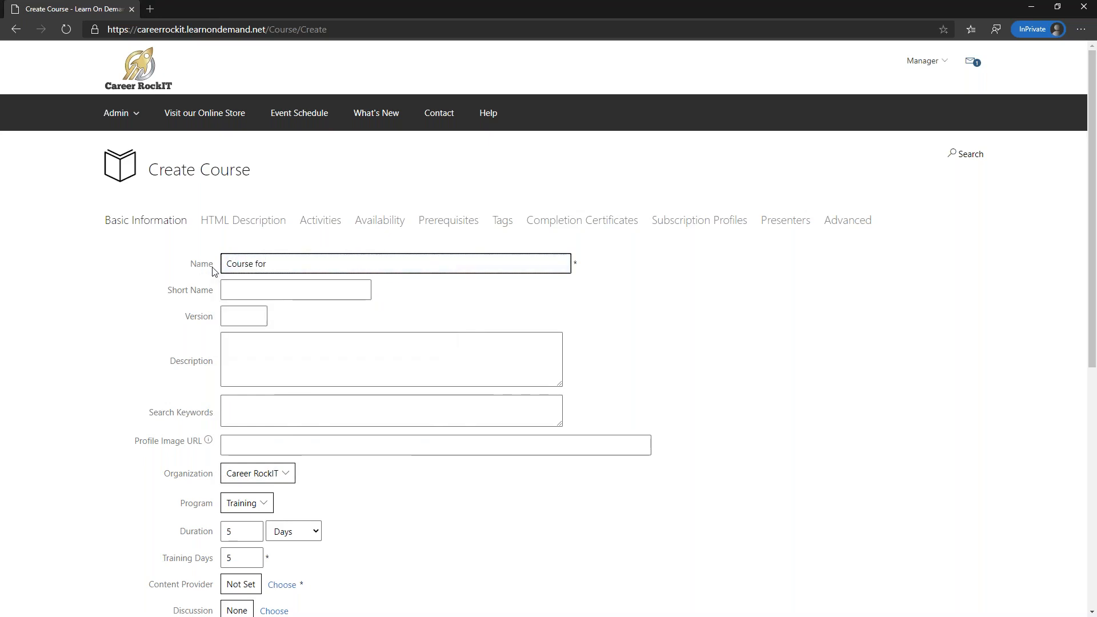
pyautogui.write(' Tips and')
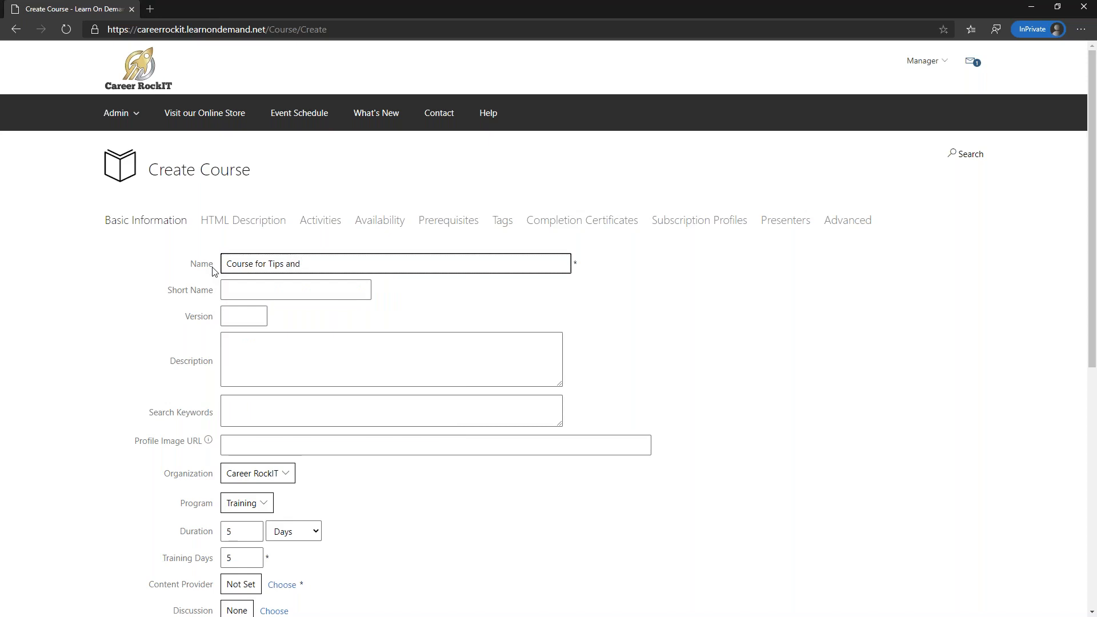
pyautogui.write(' Tricks Demo')
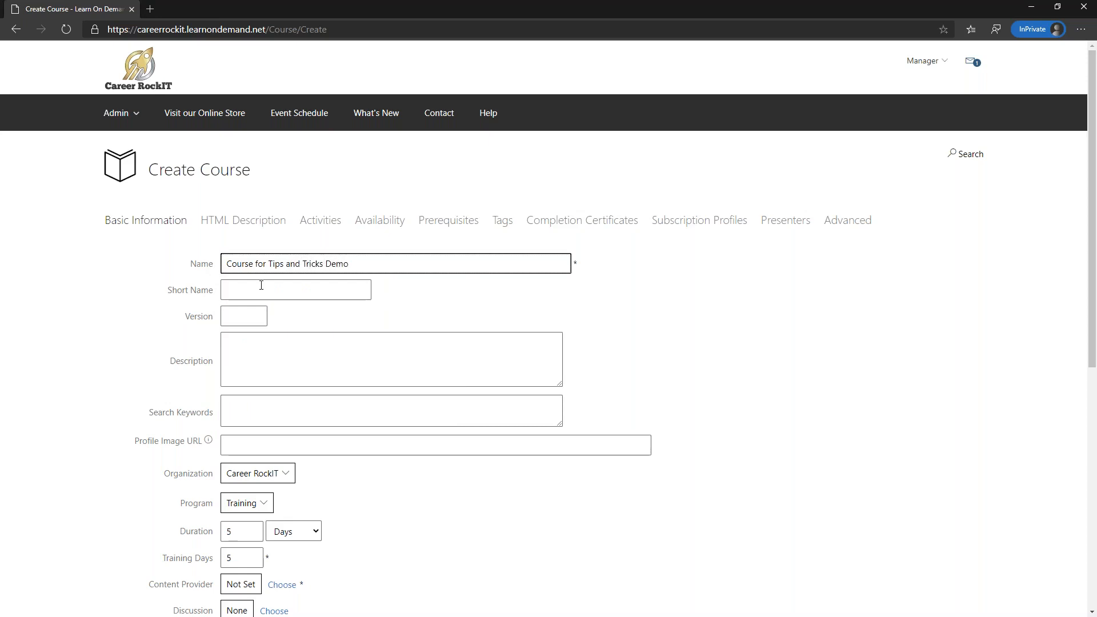
pyautogui.click(262, 285)
pyautogui.write('Brian02')
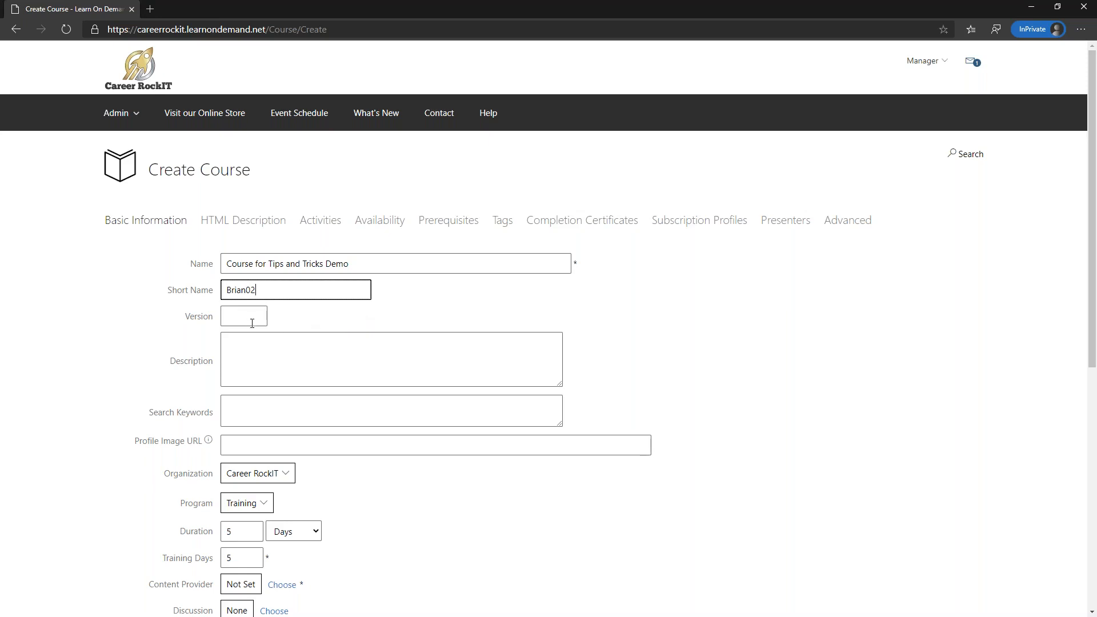
# - Set both Duration and Training Days to 1
pyautogui.scroll(-1, 265, 330)
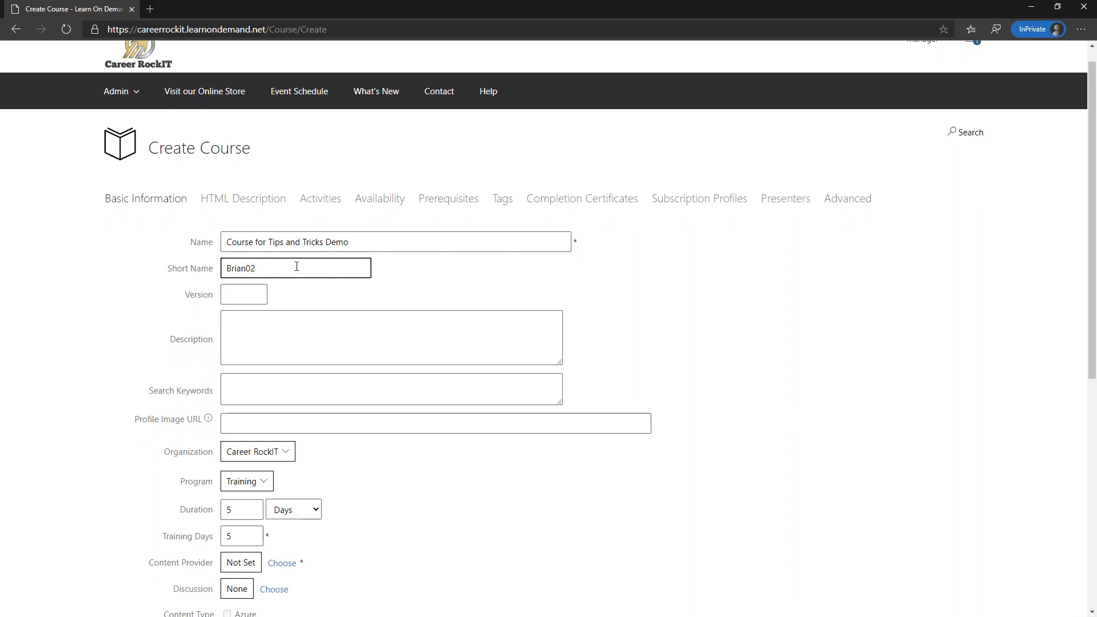
pyautogui.scroll(-4, 295, 291)
pyautogui.scroll(1, 298, 277)
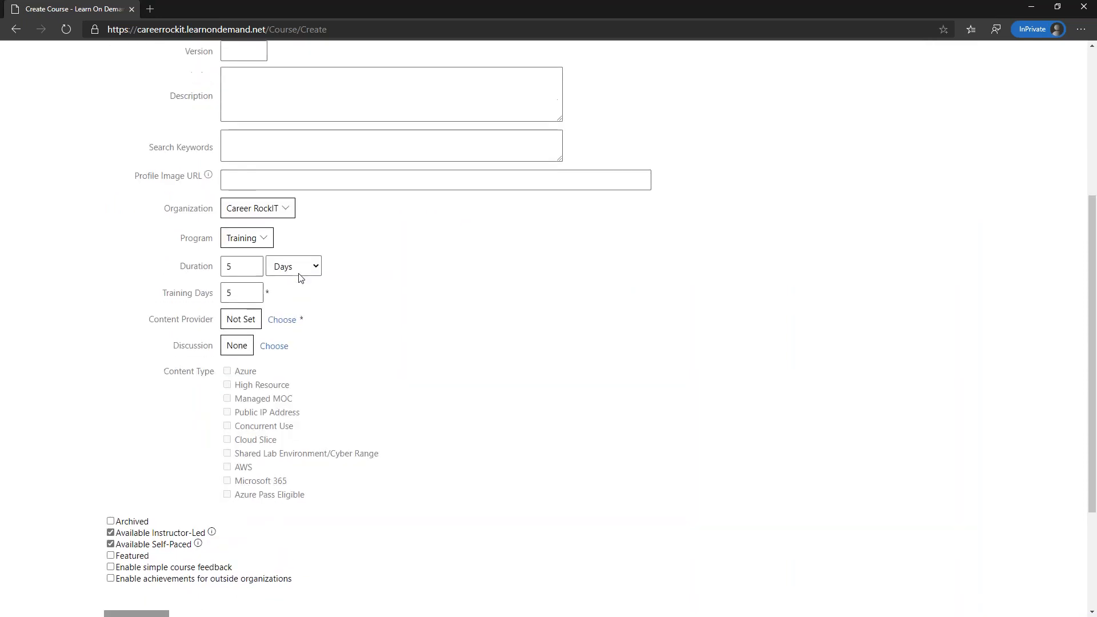
pyautogui.scroll(3, 295, 269)
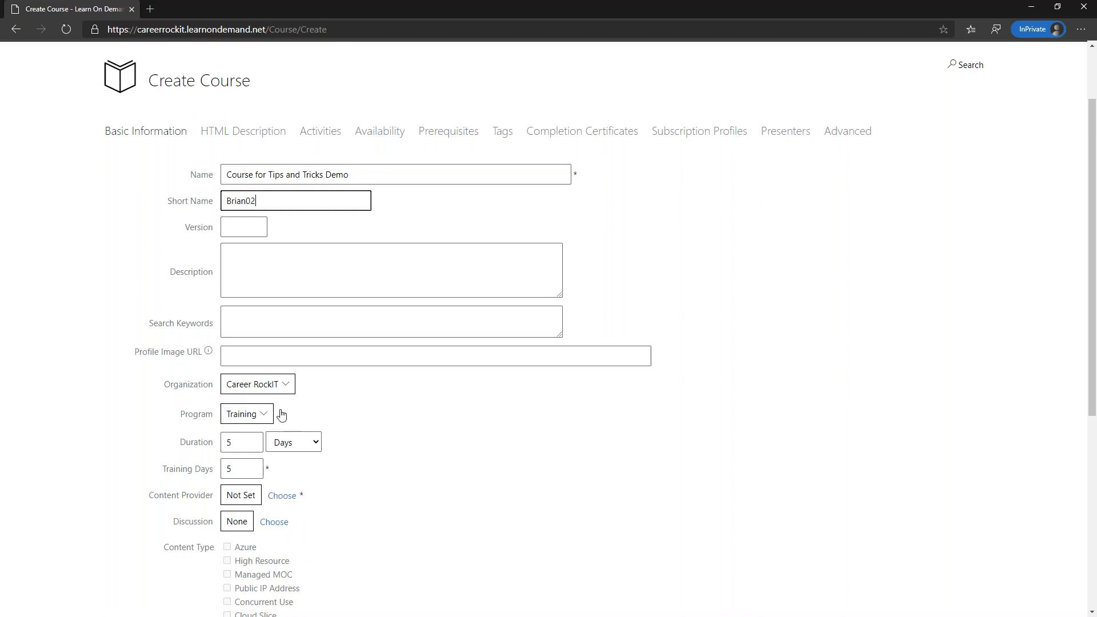
pyautogui.doubleClick(244, 440)
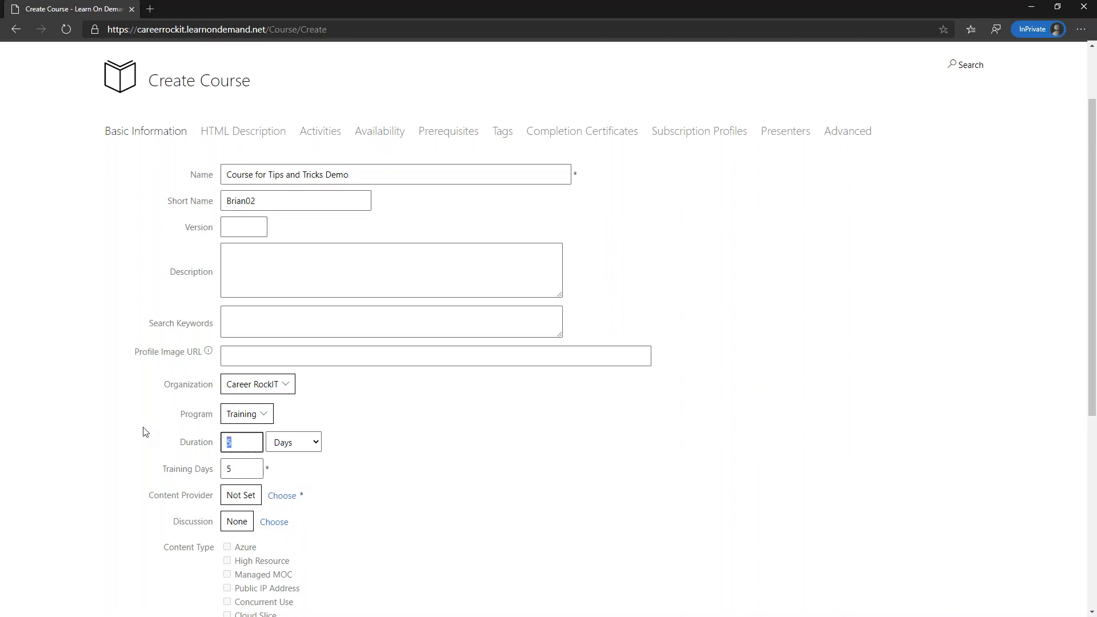
pyautogui.write('1')
pyautogui.doubleClick(226, 468)
pyautogui.write('1')
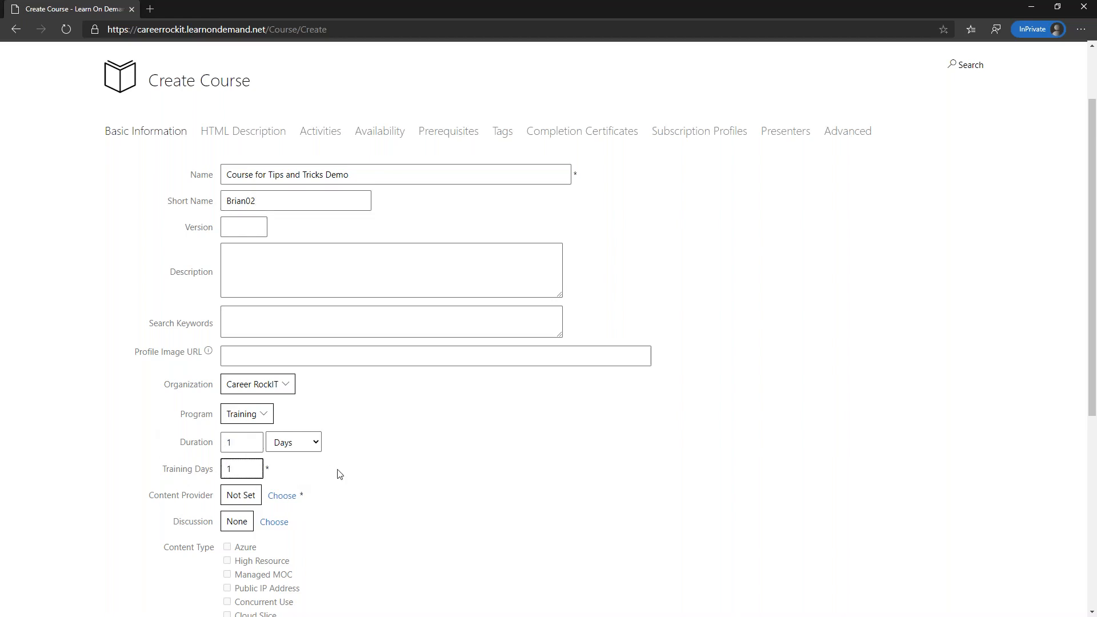
pyautogui.click(666, 458)
# - Choose Career Rockit as the course's content provider
pyautogui.click(289, 495)
pyautogui.write('career')
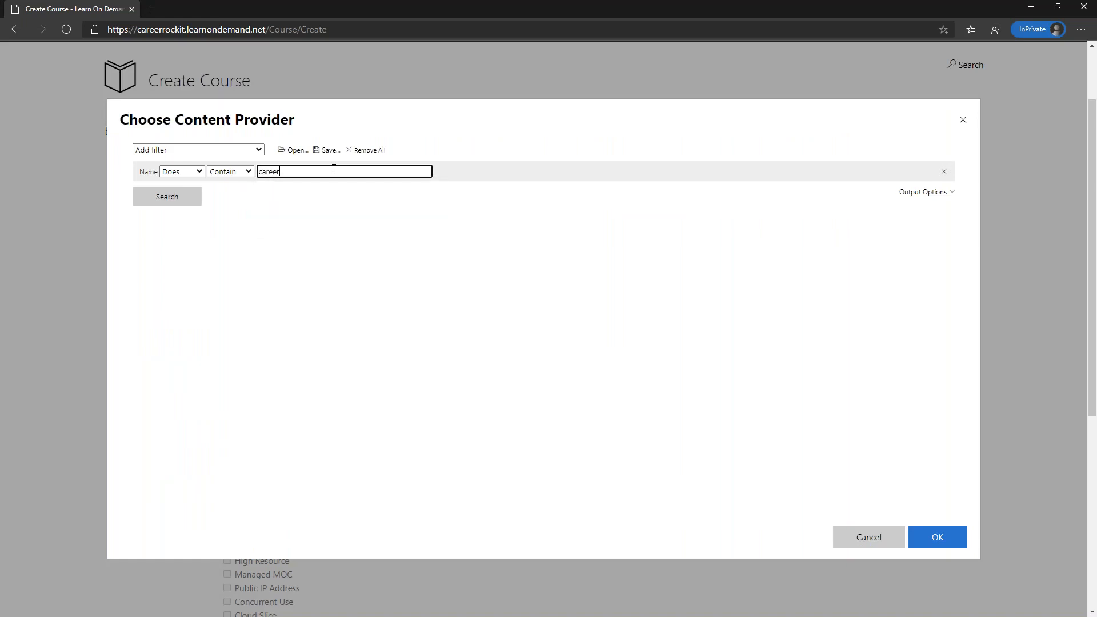
pyautogui.press('Return')
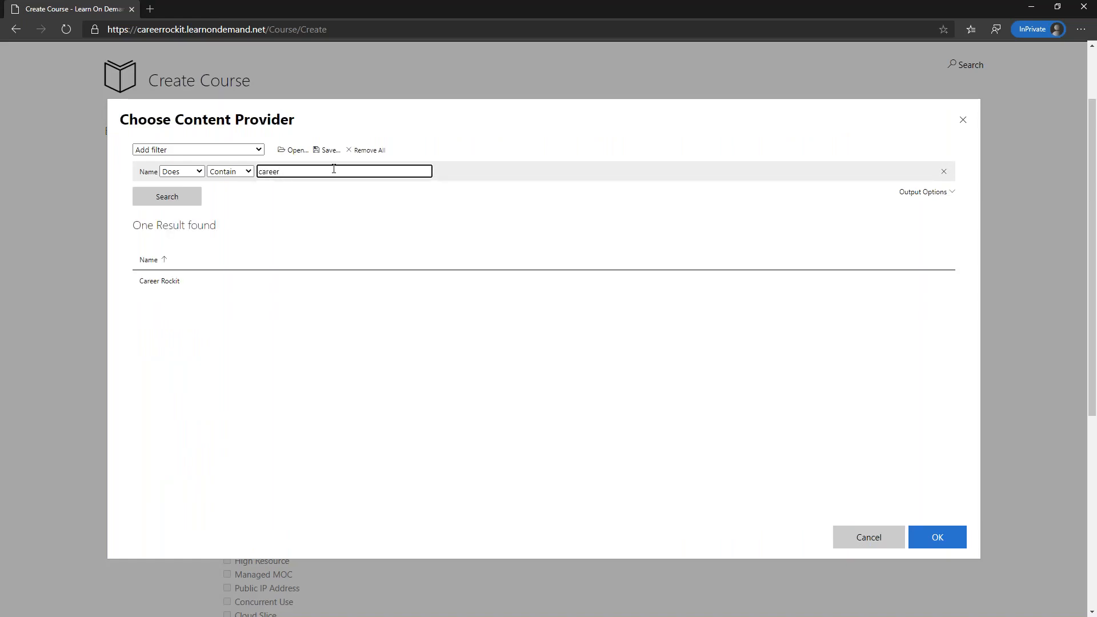
pyautogui.click(215, 291)
pyautogui.click(940, 540)
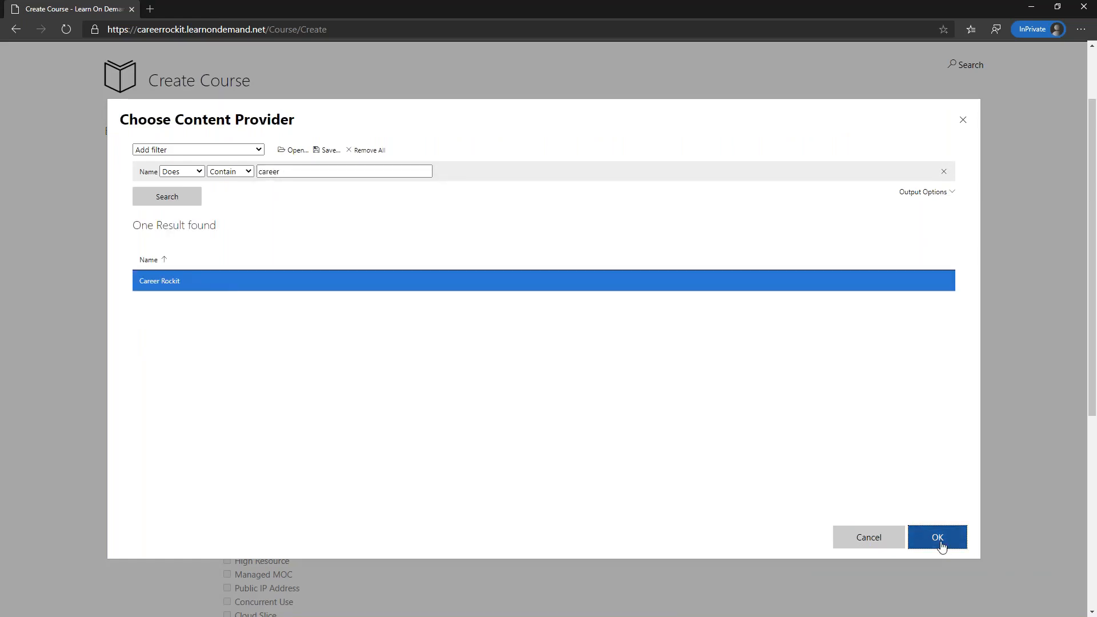
pyautogui.scroll(-3, 288, 443)
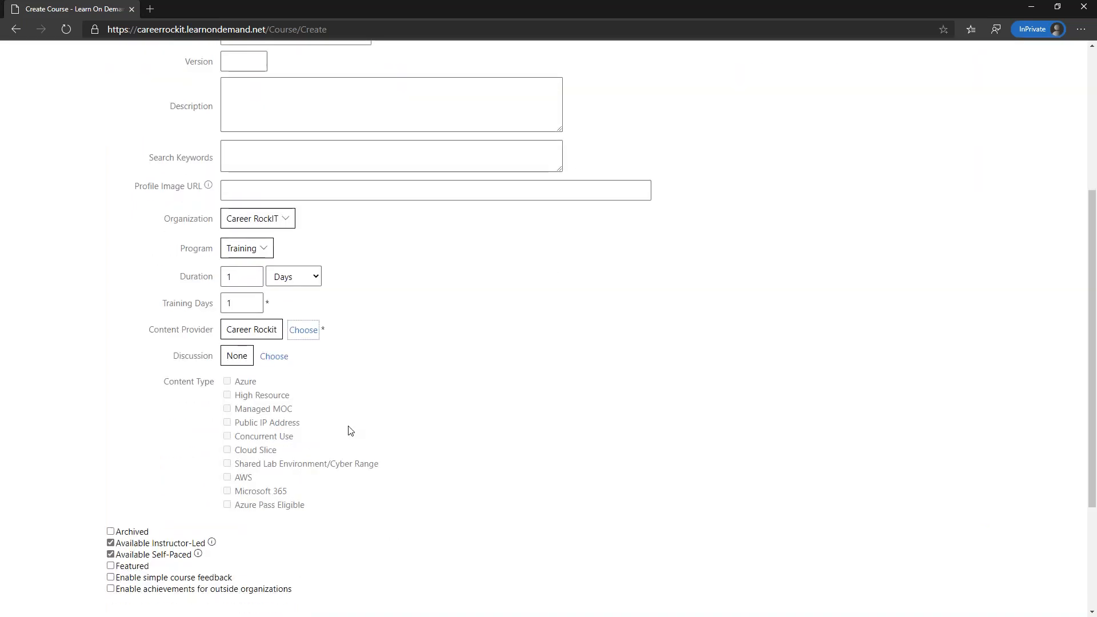
pyautogui.scroll(3, 347, 428)
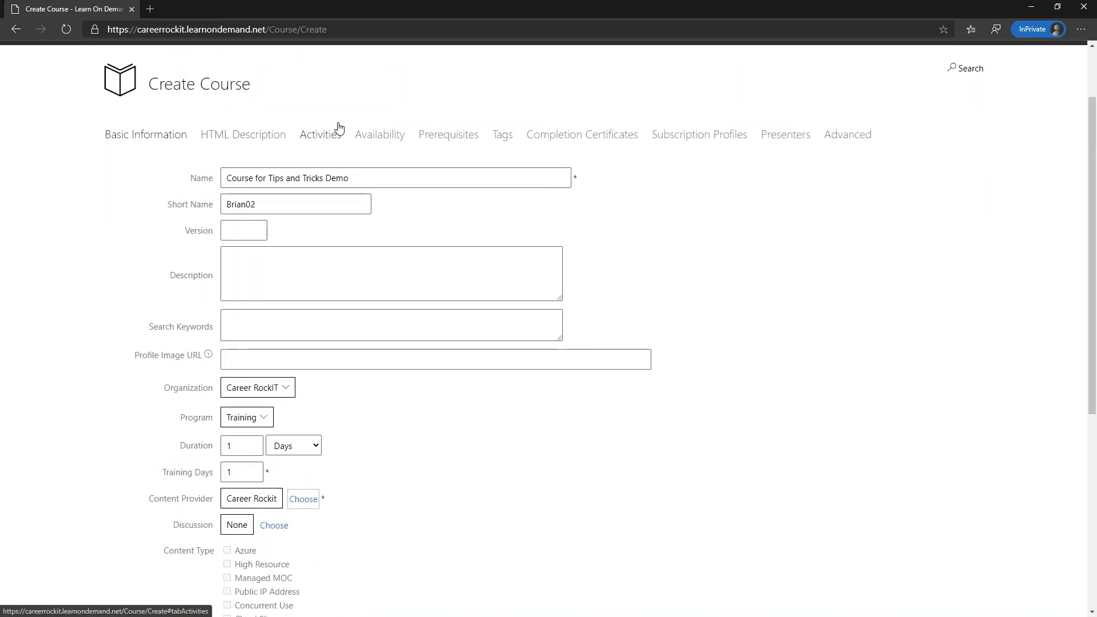
# - Assign the Career RockIT (Internal) publishing group, then show the course's Activities
pyautogui.click(380, 134)
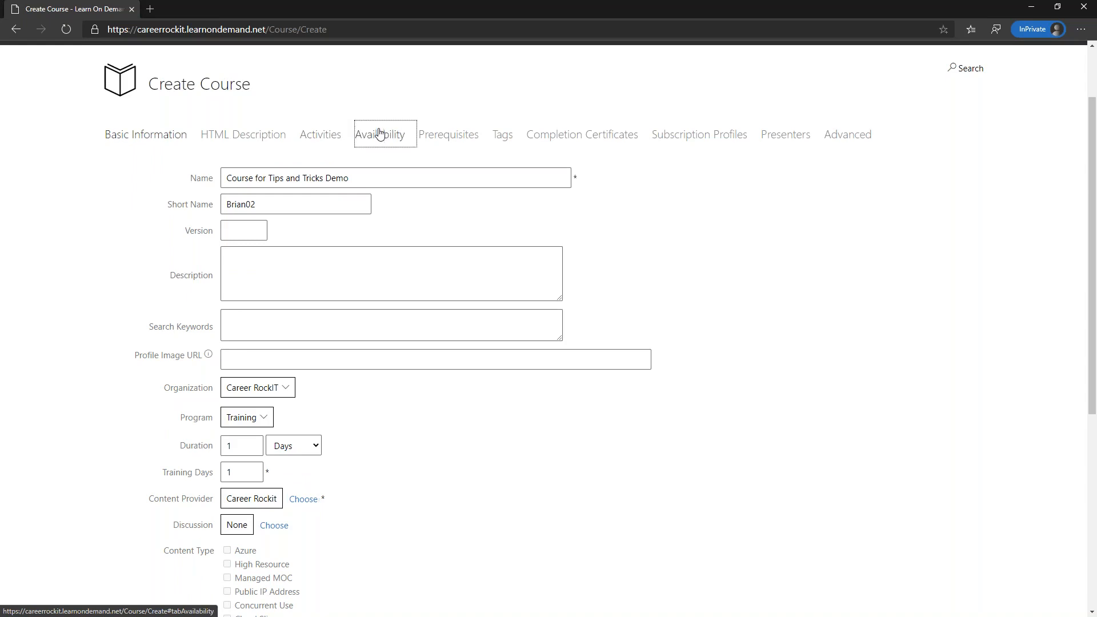
pyautogui.click(147, 341)
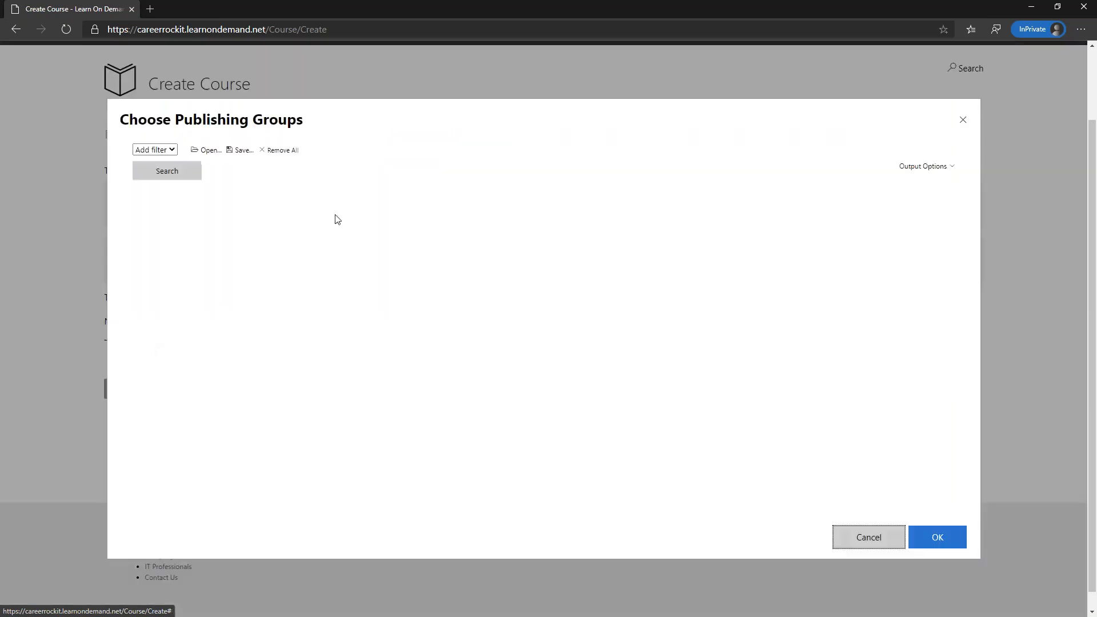
pyautogui.click(279, 171)
pyautogui.write('career')
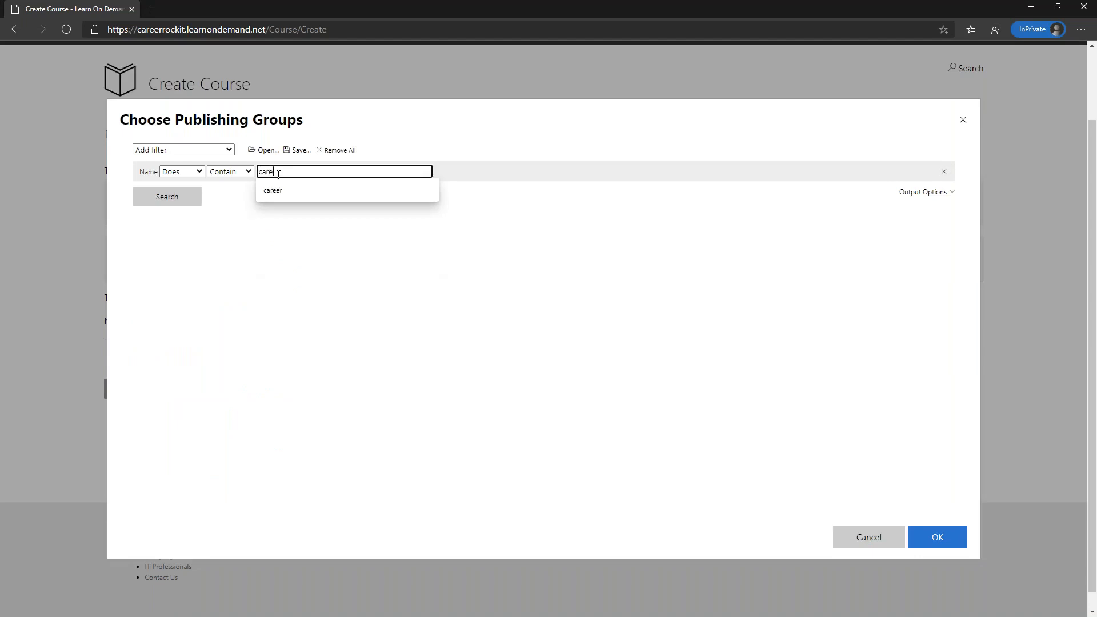
pyautogui.press('Return')
pyautogui.click(241, 278)
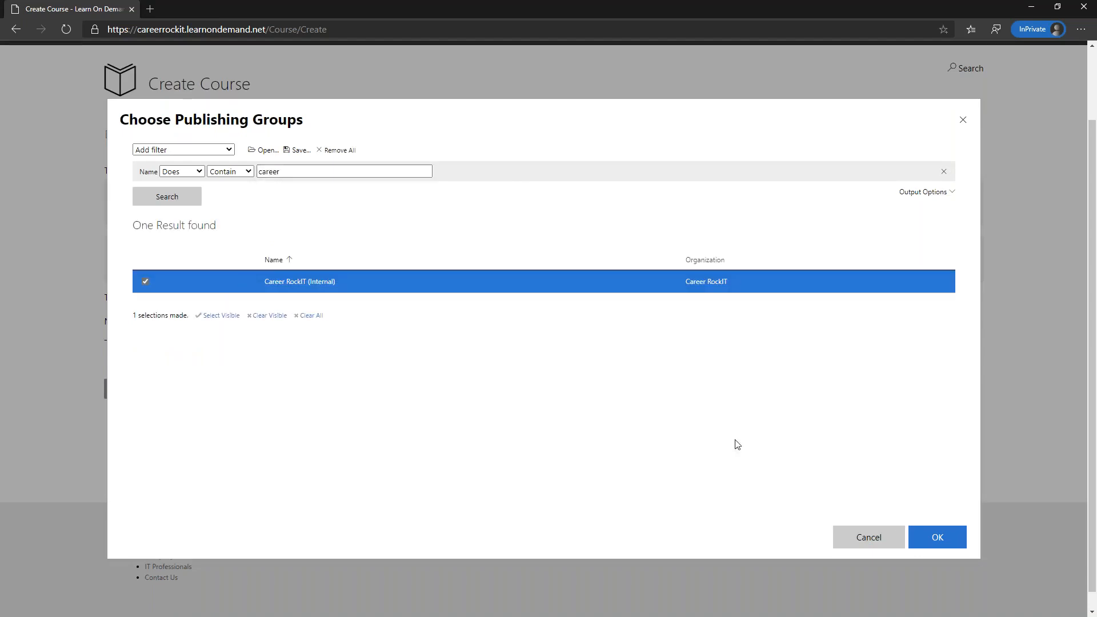
pyautogui.click(936, 537)
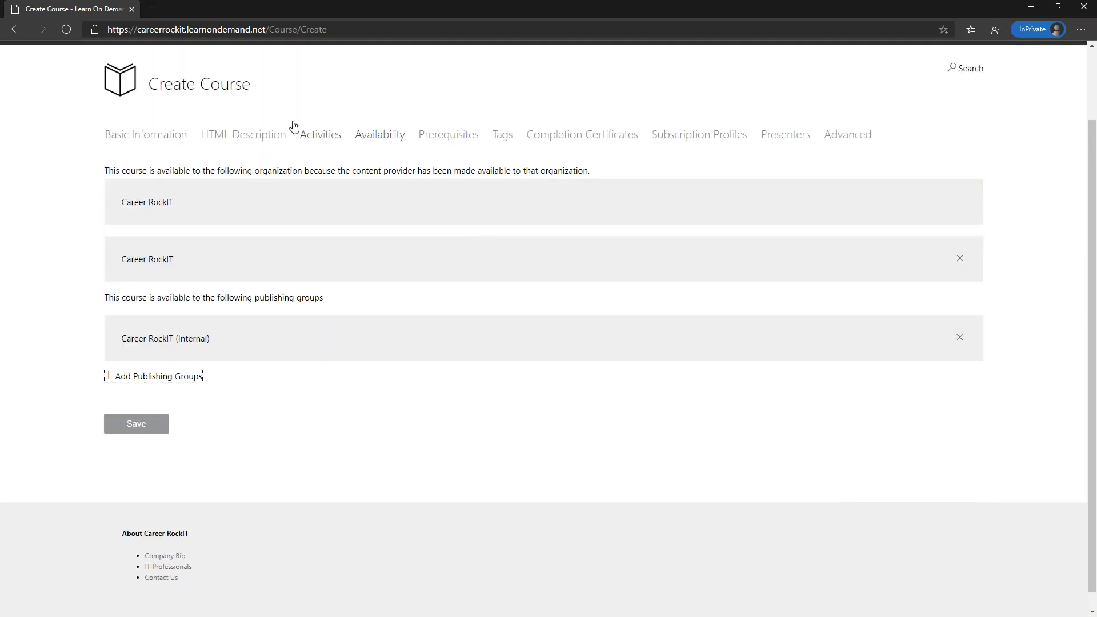
pyautogui.click(327, 139)
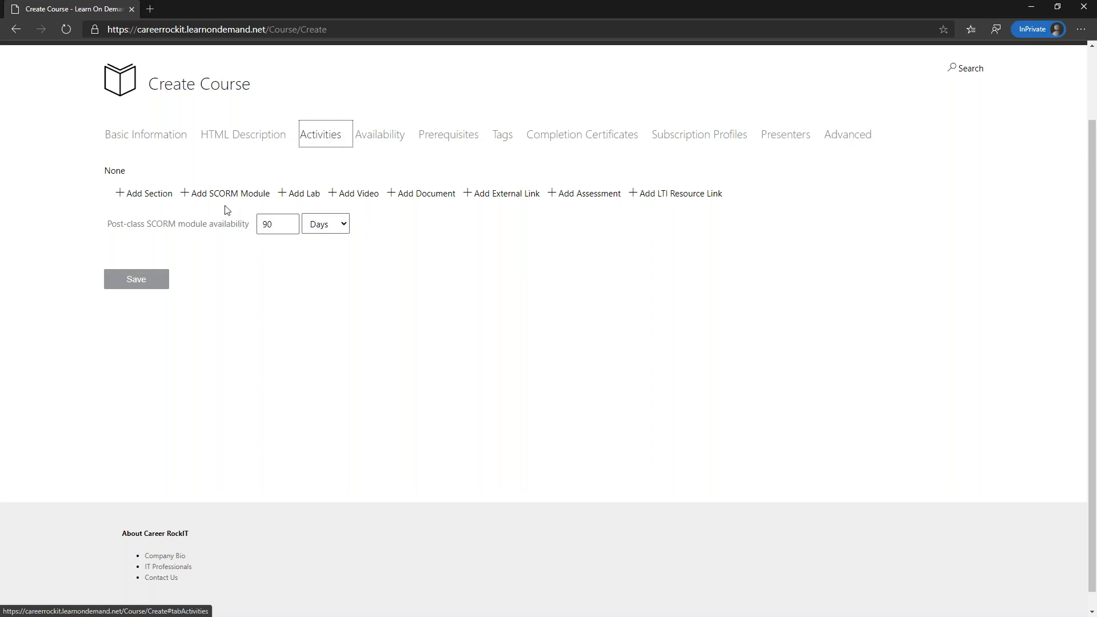
# - Add CareerRockIT Demonstration Lab as the course's first lab activity
pyautogui.click(301, 195)
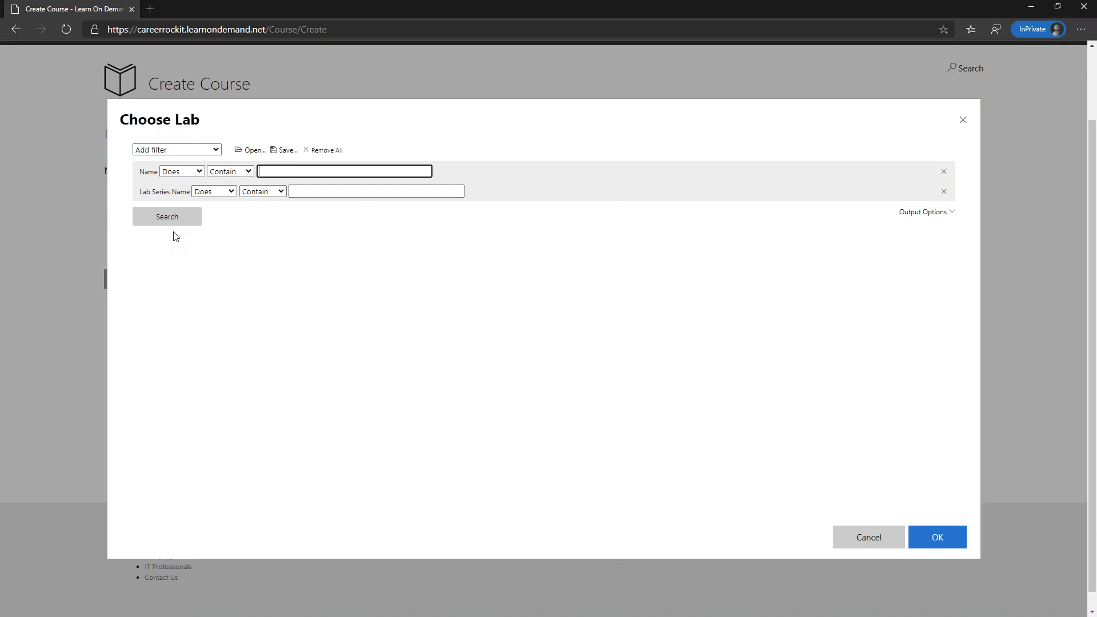
pyautogui.click(171, 224)
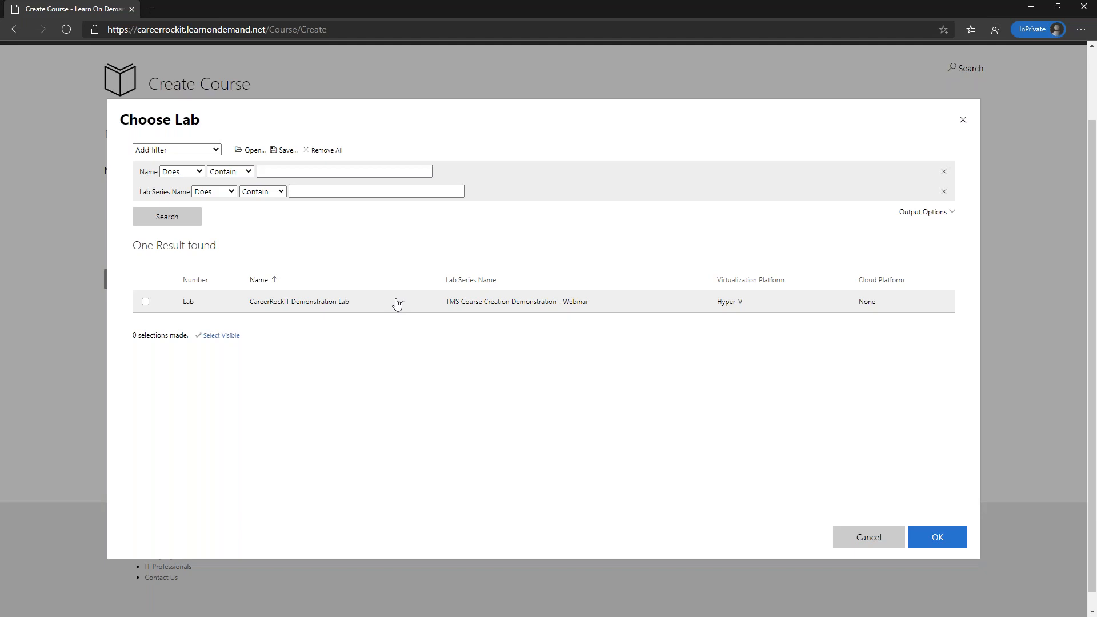
pyautogui.click(146, 301)
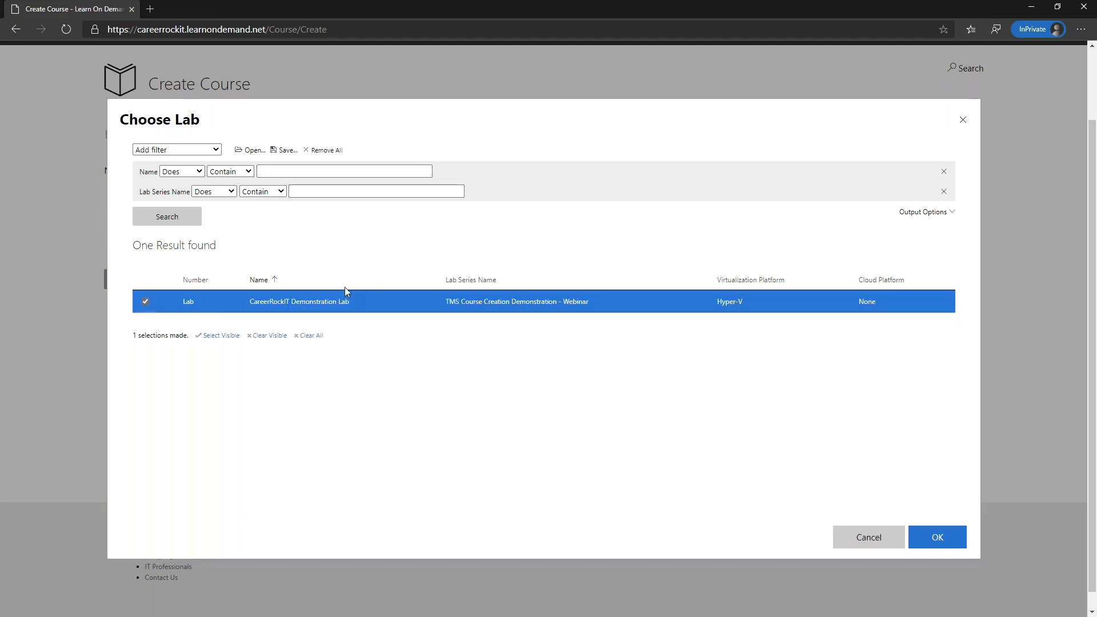
pyautogui.click(943, 541)
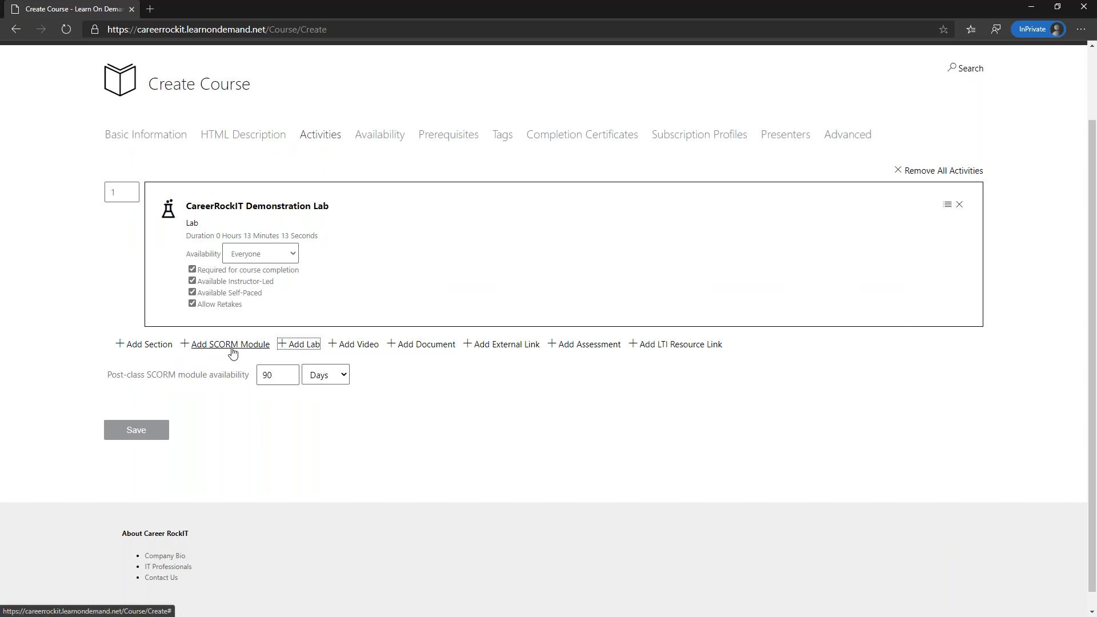
pyautogui.click(503, 345)
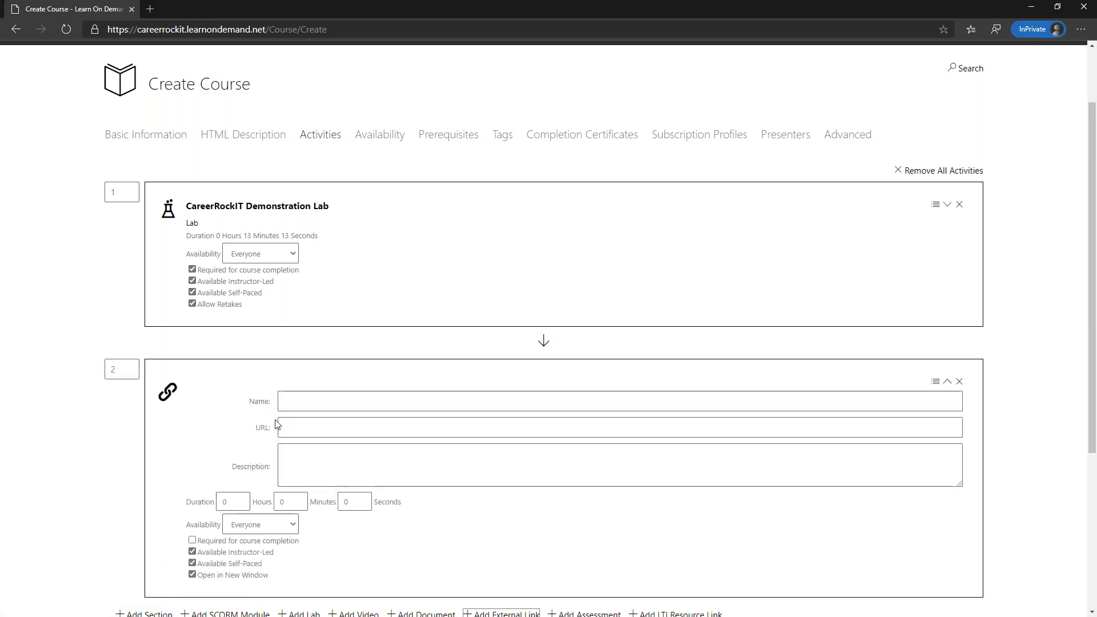
pyautogui.click(339, 402)
pyautogui.write('Wedni')
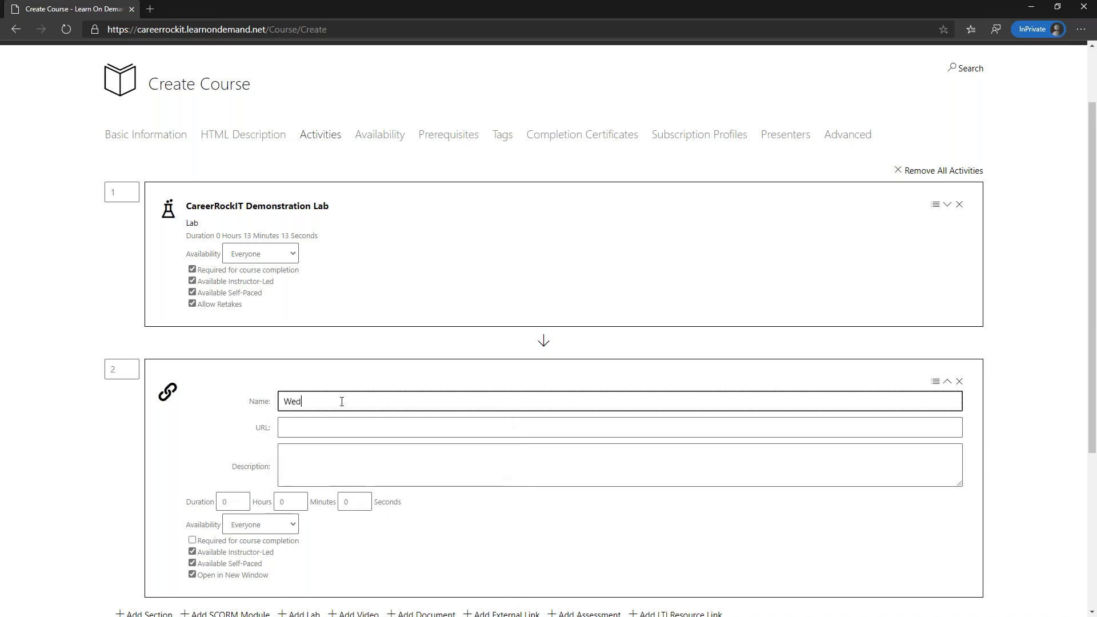
pyautogui.press('BackSpace')
pyautogui.press('BackSpace')
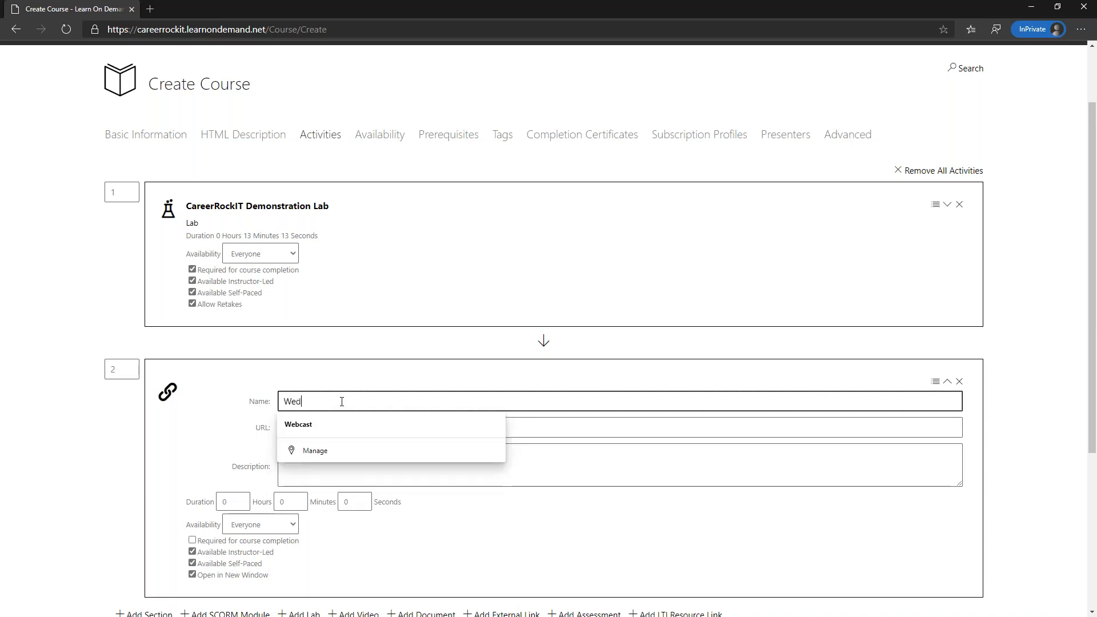
pyautogui.press('BackSpace')
pyautogui.write('binar')
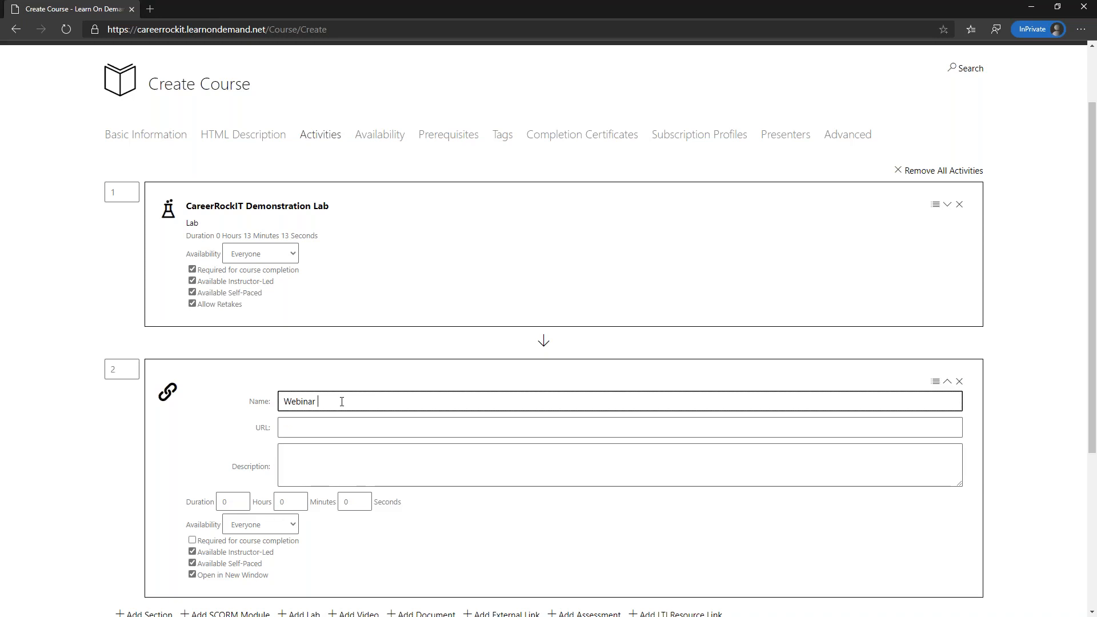
pyautogui.write(' List of Events')
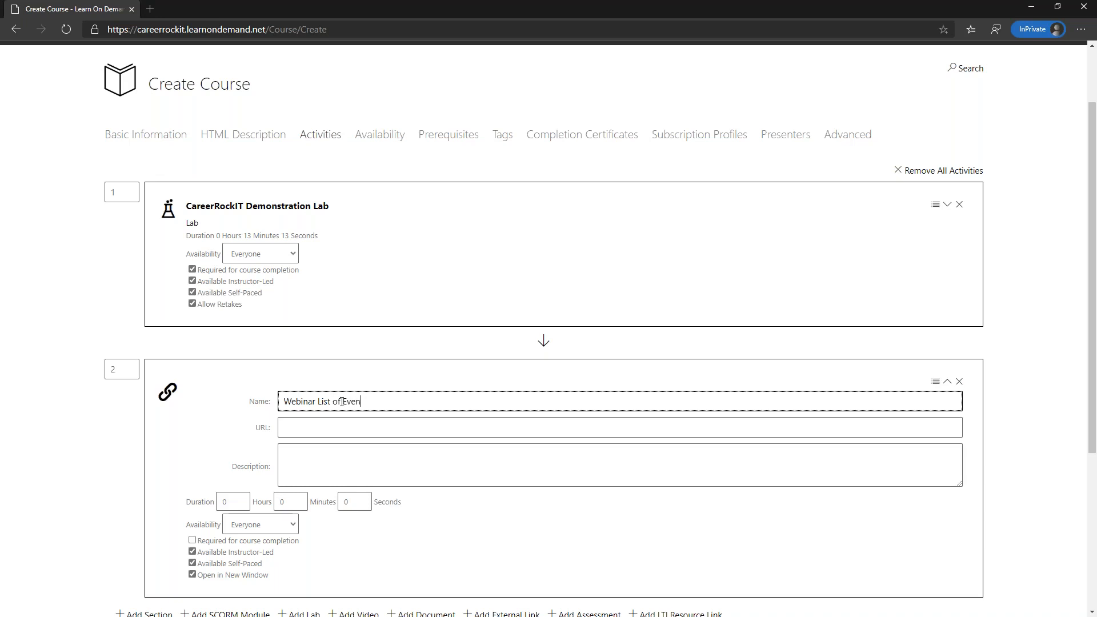
pyautogui.click(310, 430)
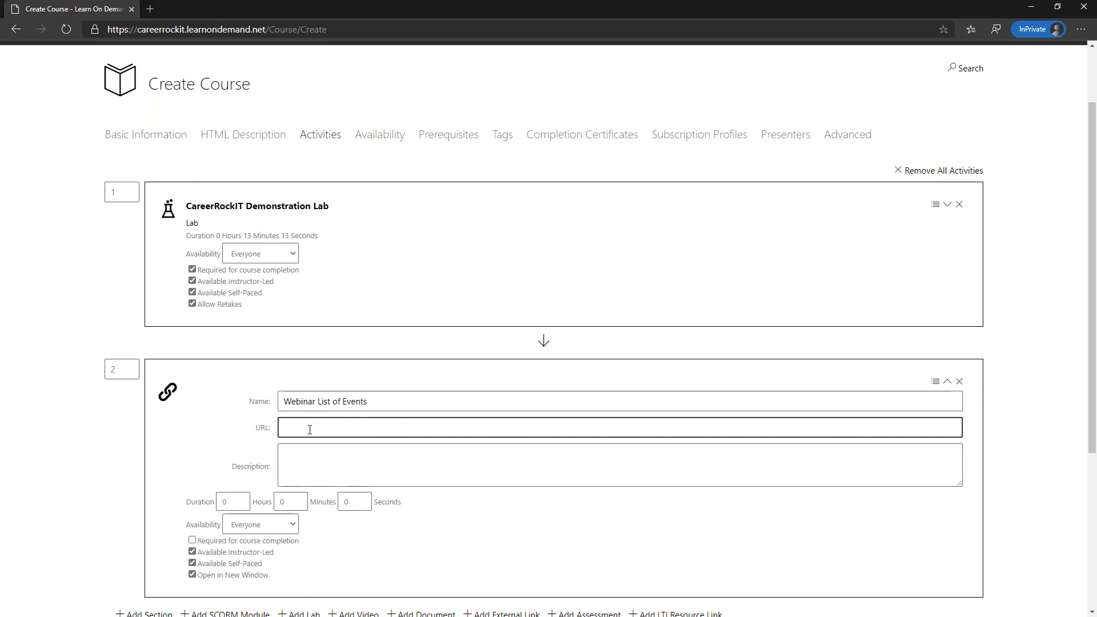
pyautogui.write('https:/')
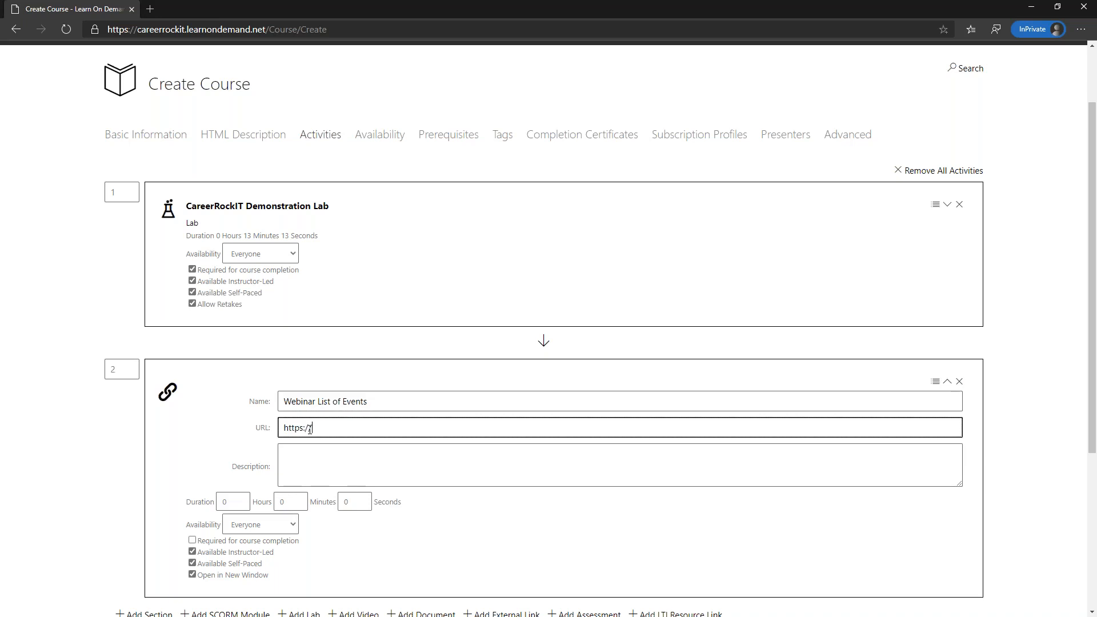
pyautogui.write('/lods.one/webinarweek')
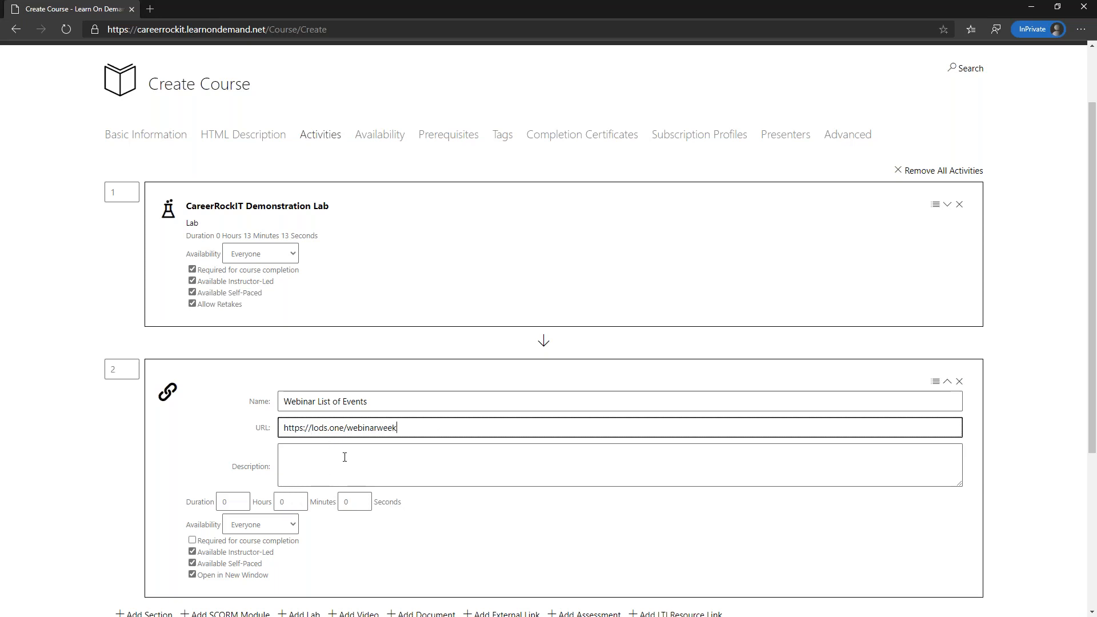
pyautogui.scroll(-3, 344, 457)
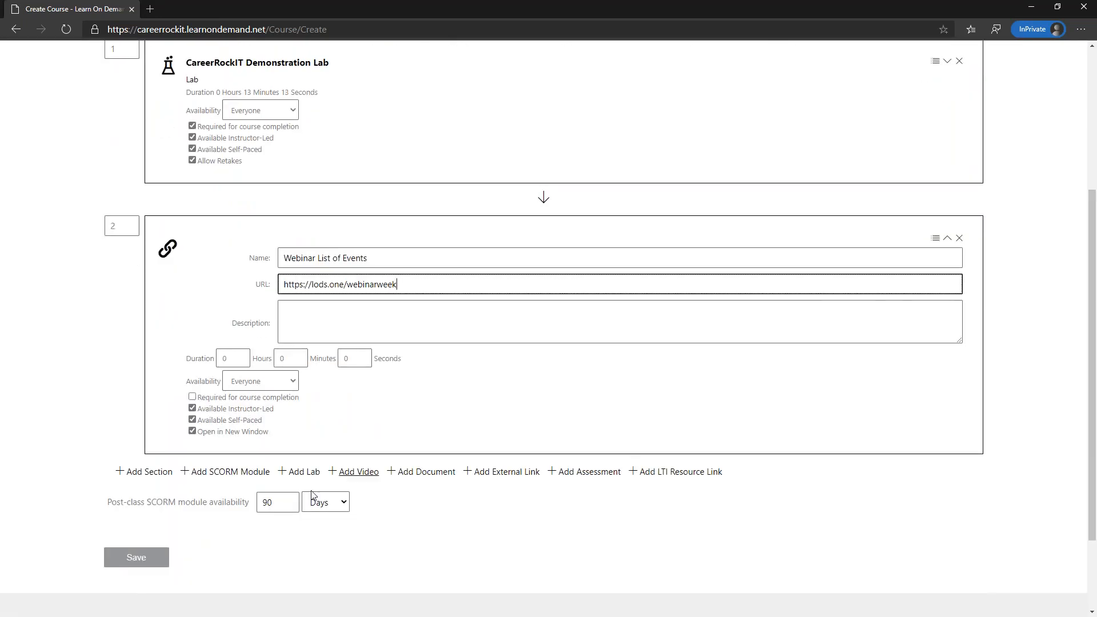
pyautogui.click(137, 557)
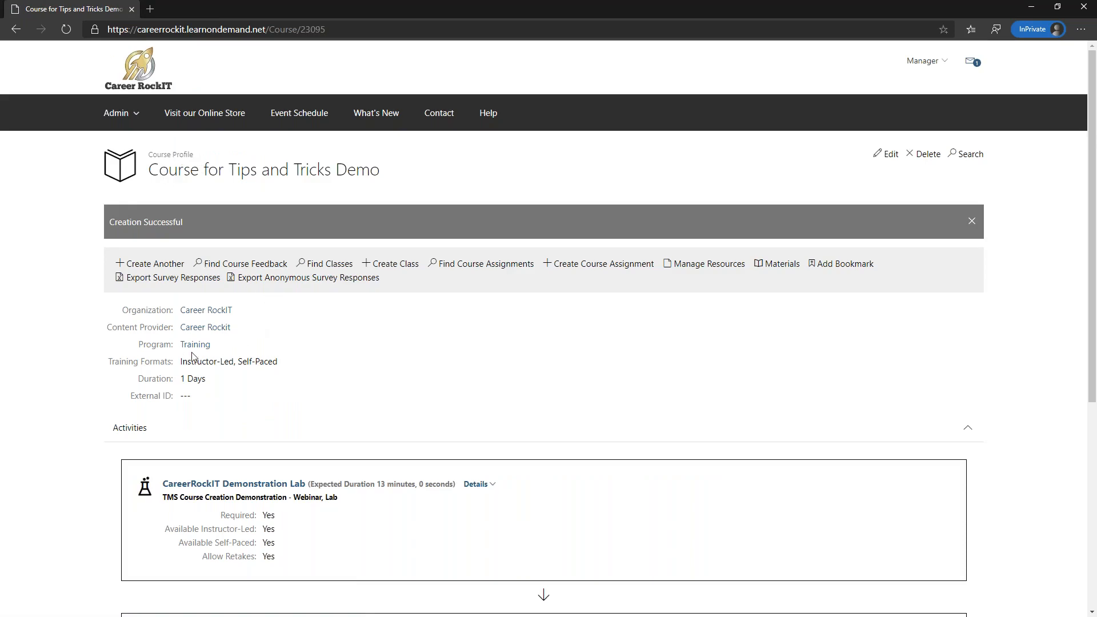
pyautogui.scroll(-5, 194, 354)
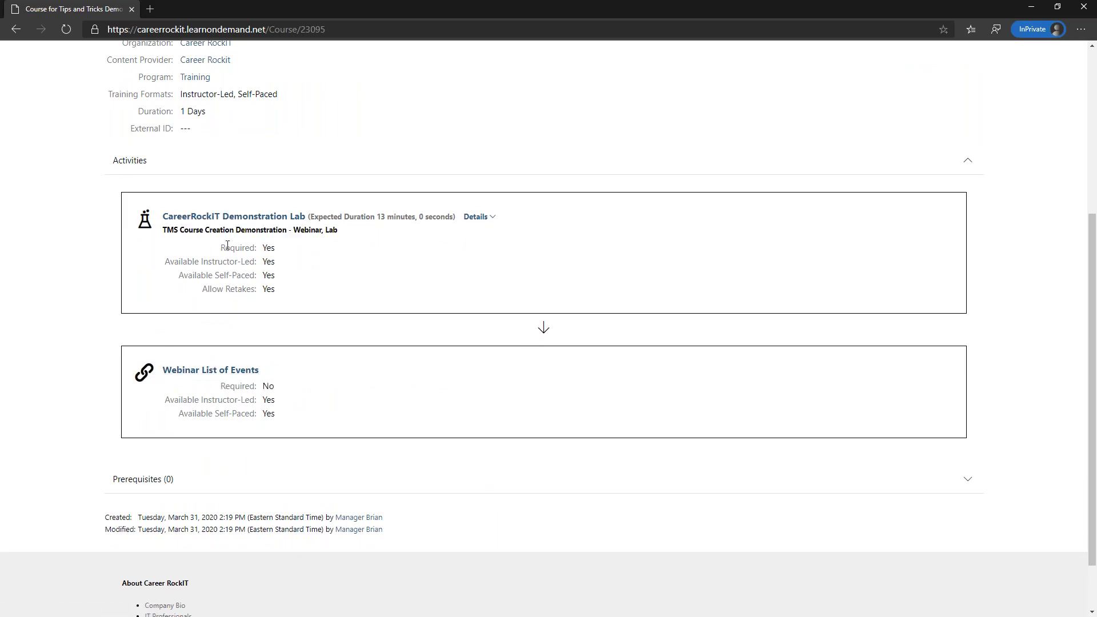
pyautogui.scroll(5, 215, 311)
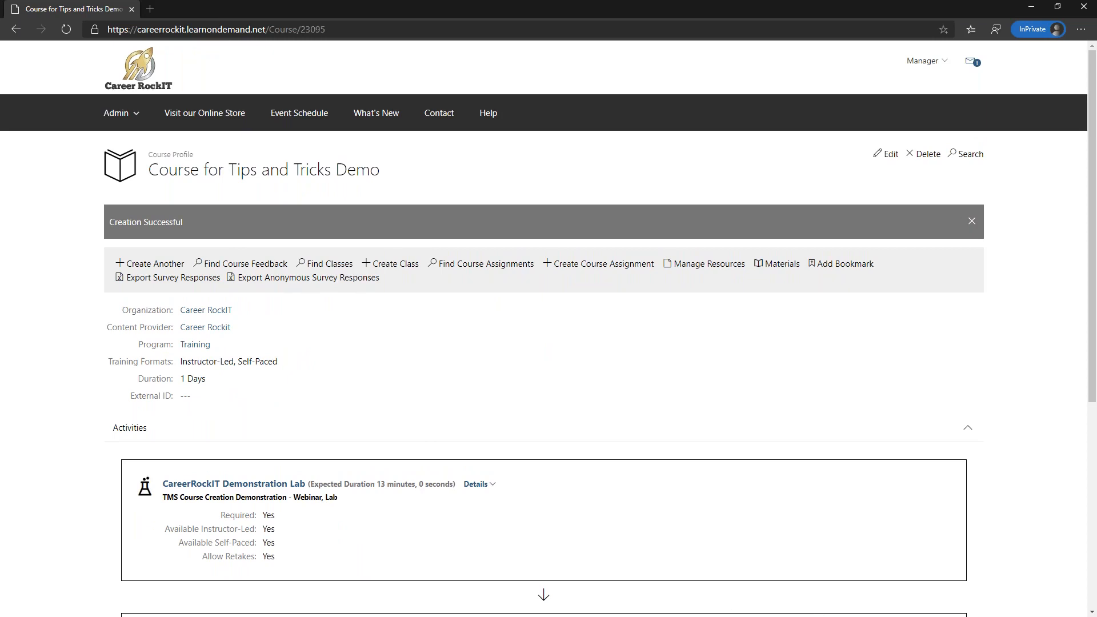
# - In the instructor window, search courses for 'demo' and open Course for Tips and Tricks Demo
pyautogui.hotkey('alt', 'Tab')
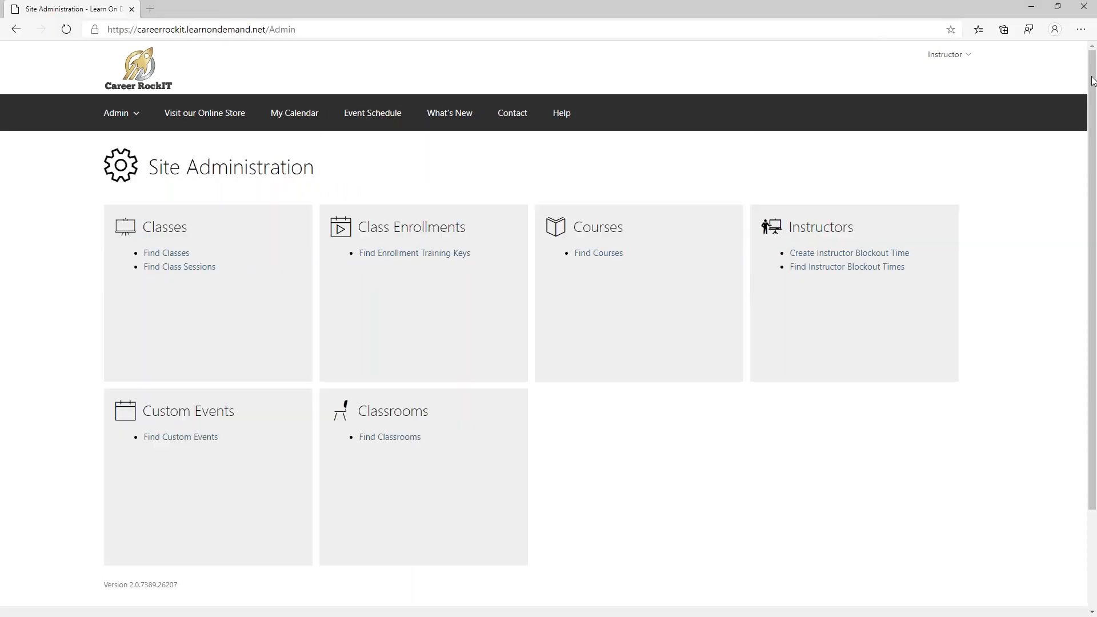
pyautogui.click(144, 67)
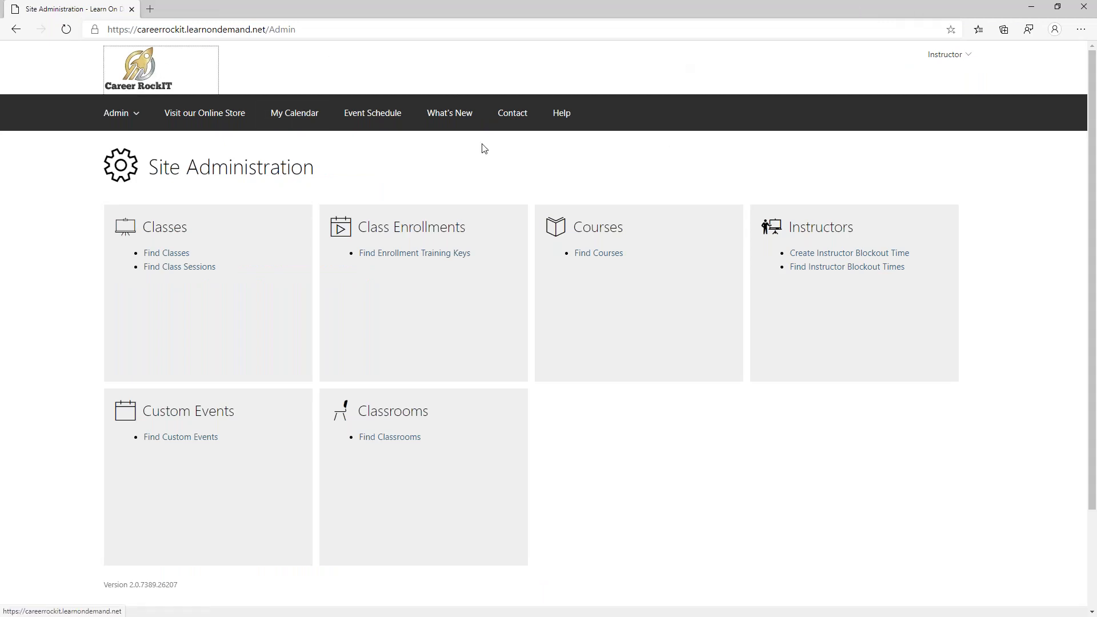
pyautogui.click(597, 253)
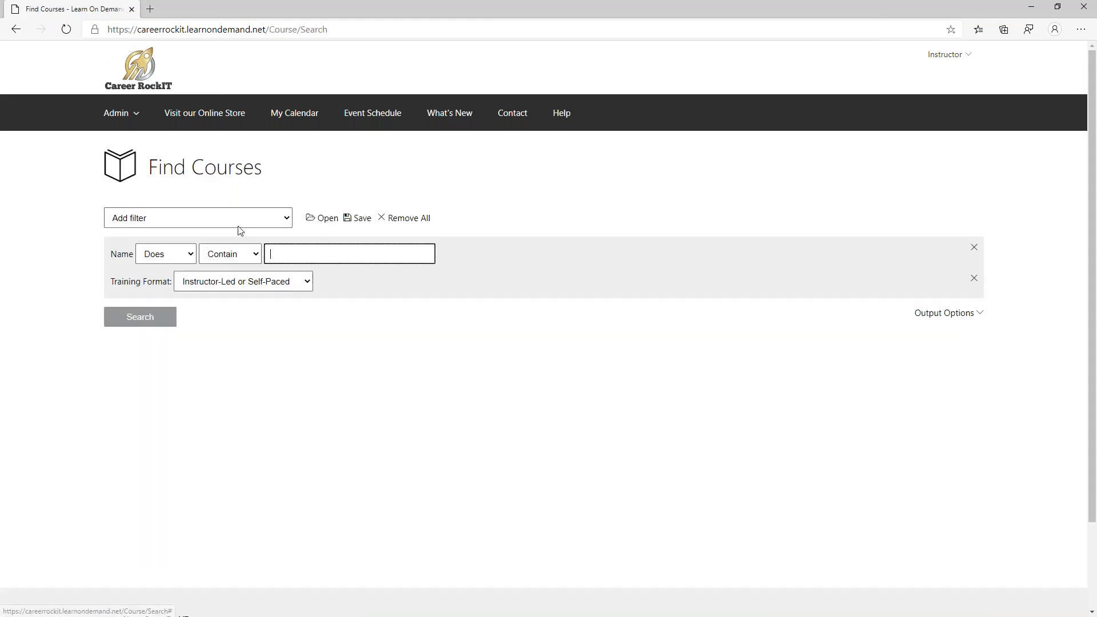
pyautogui.click(309, 253)
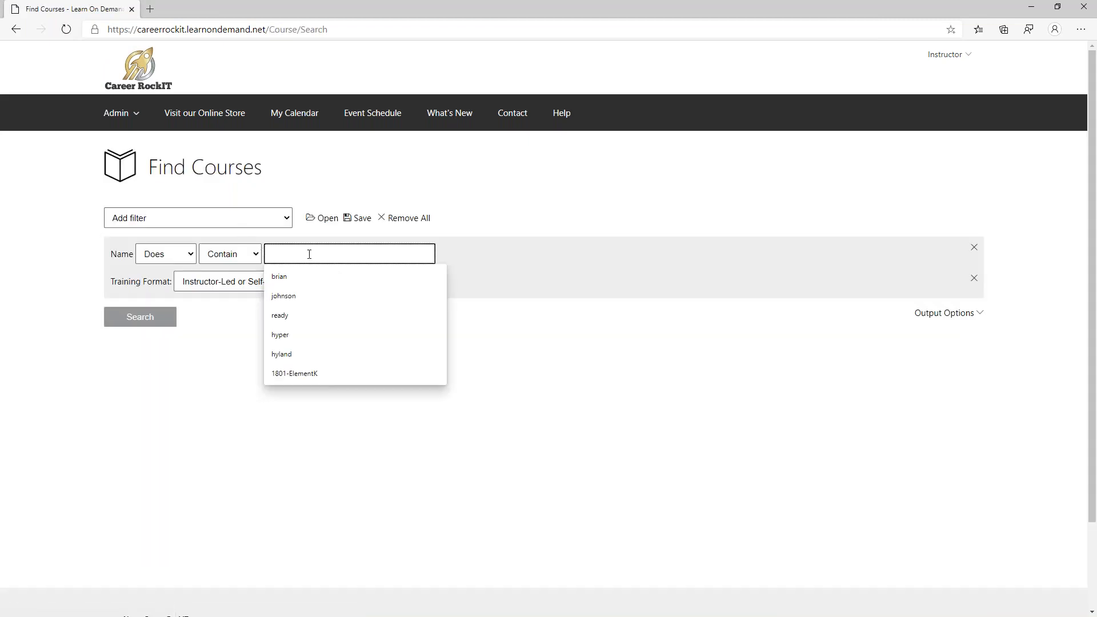
pyautogui.write('demo')
pyautogui.press('Return')
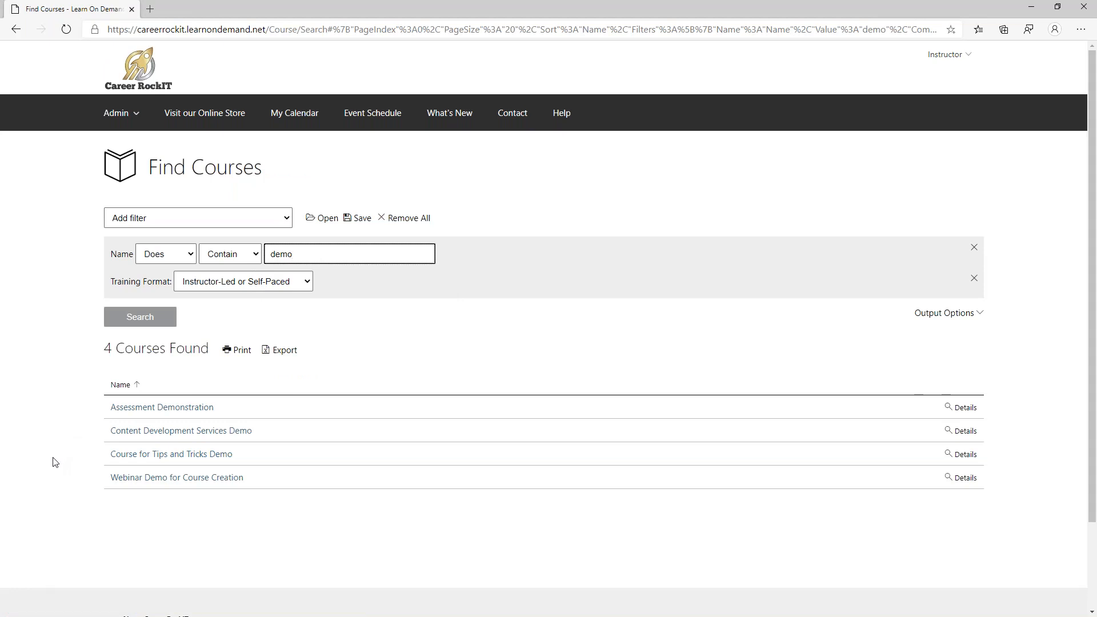
pyautogui.click(132, 459)
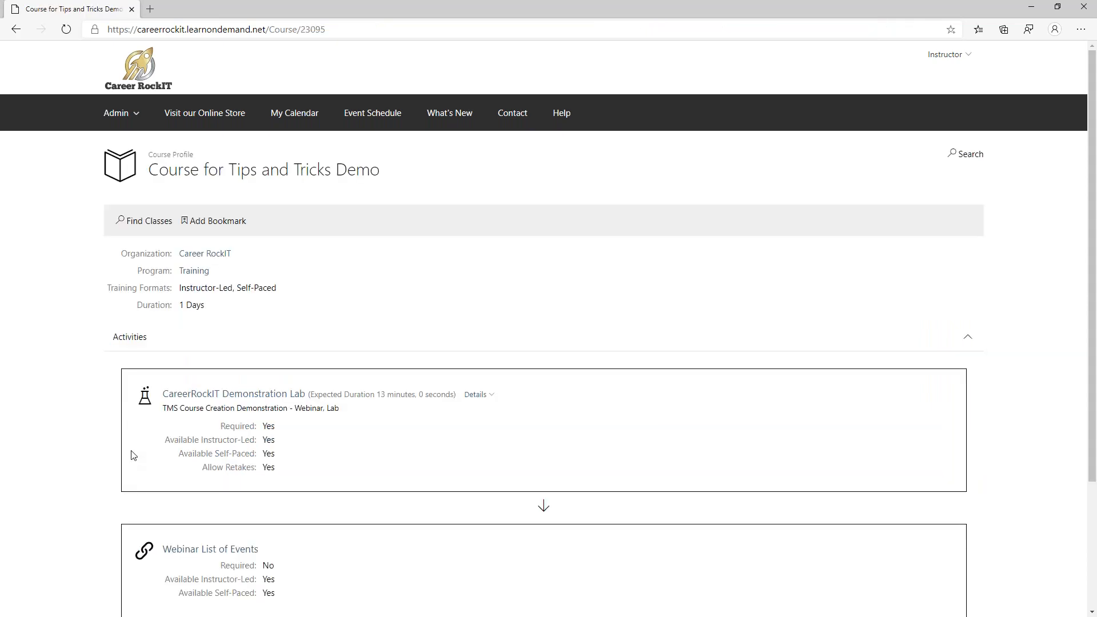
# - Preview the Webinar List of Events link and the lab page, then return to Site Administration
pyautogui.scroll(-3, 132, 458)
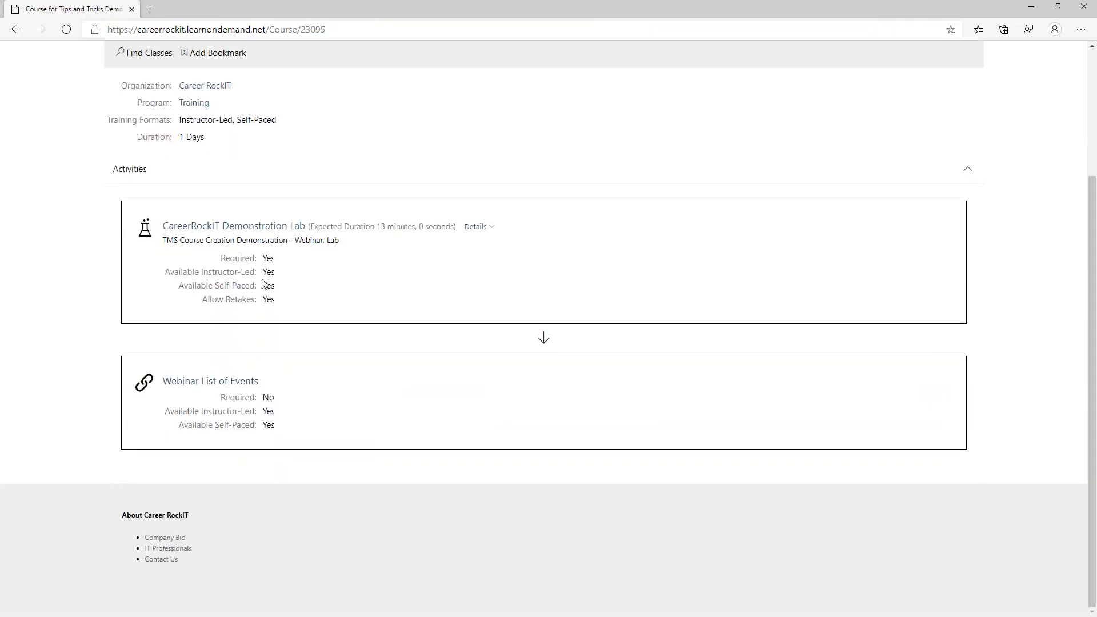
pyautogui.click(206, 382)
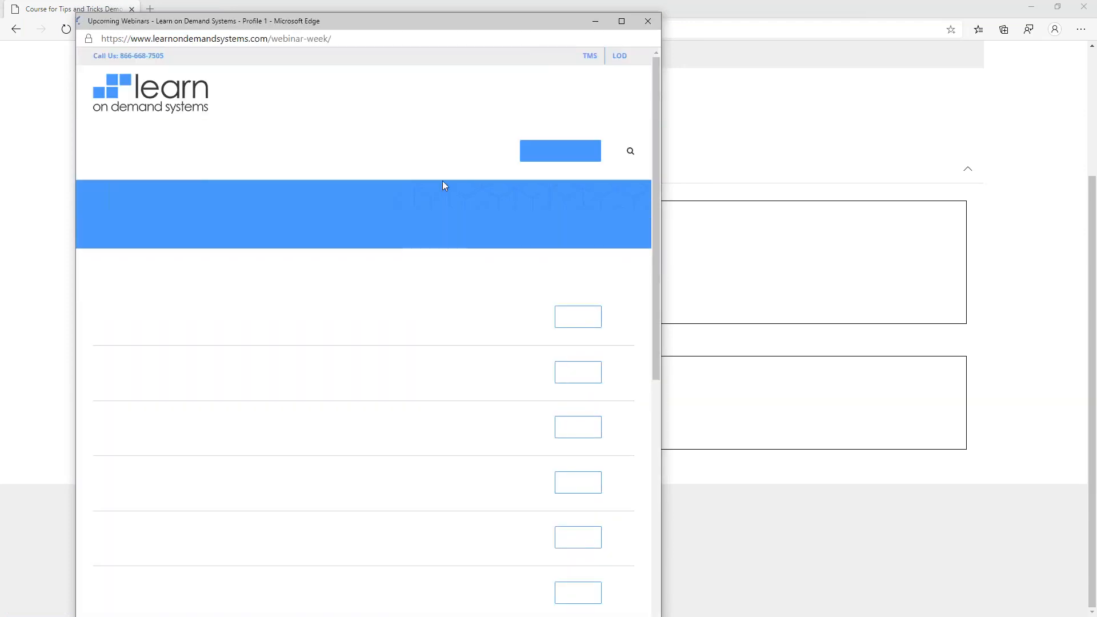
pyautogui.click(648, 21)
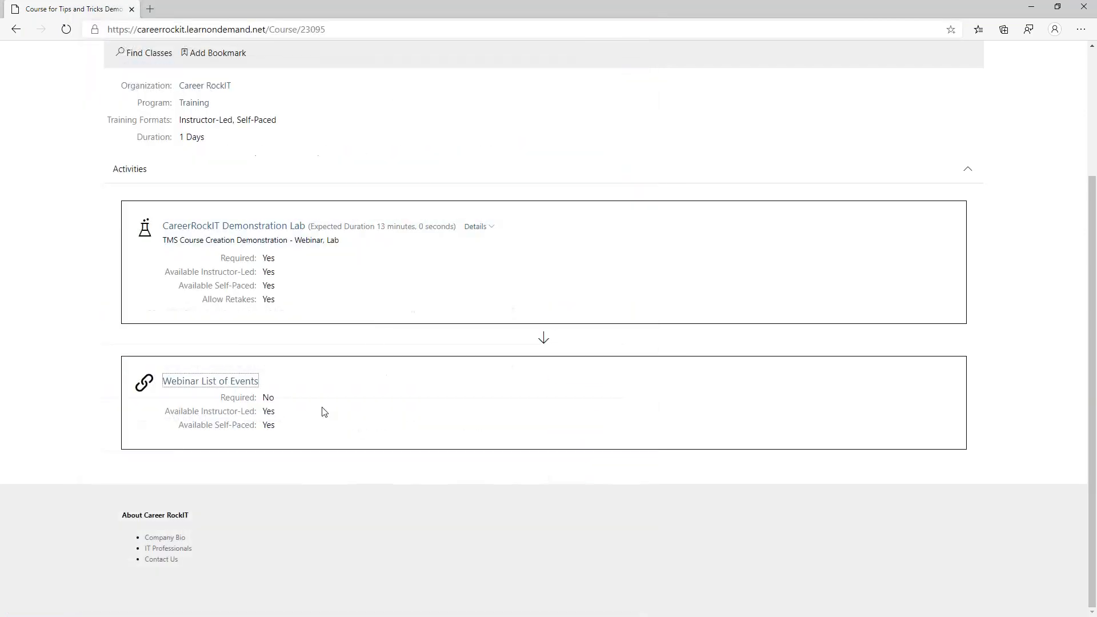
pyautogui.click(268, 226)
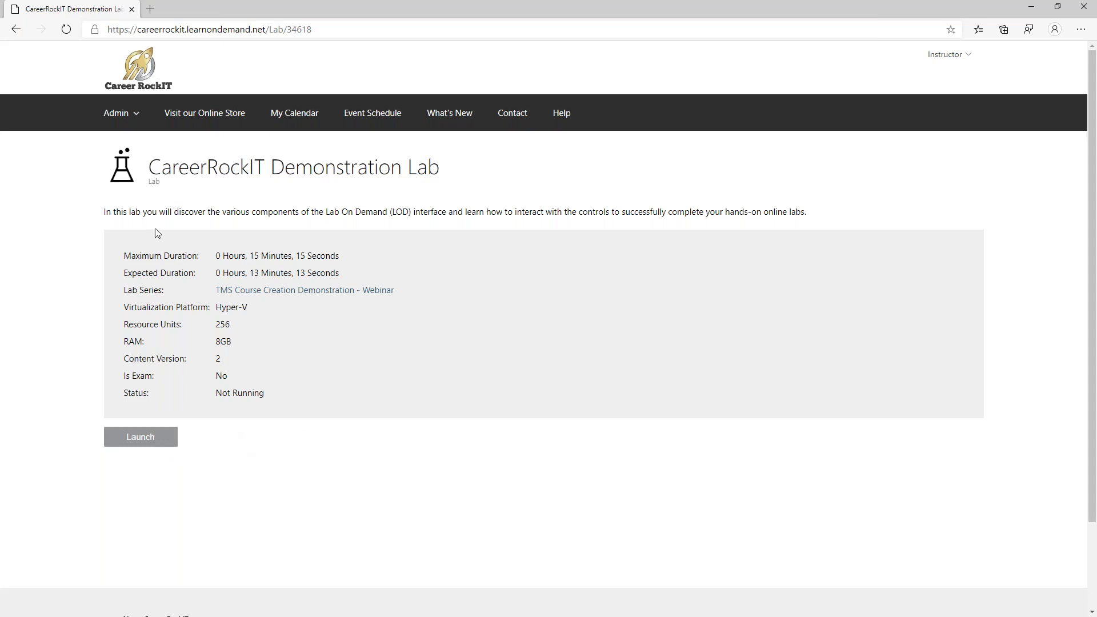
pyautogui.click(107, 85)
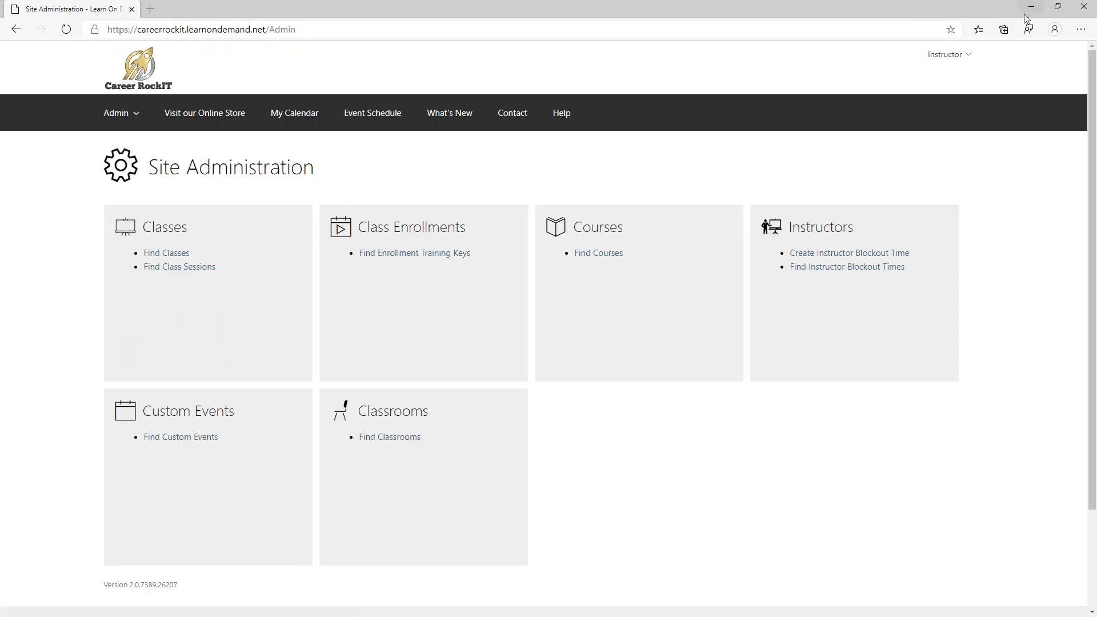
# - Minimize the instructor window and bring the manager's window back to Site Administration
pyautogui.click(1028, 7)
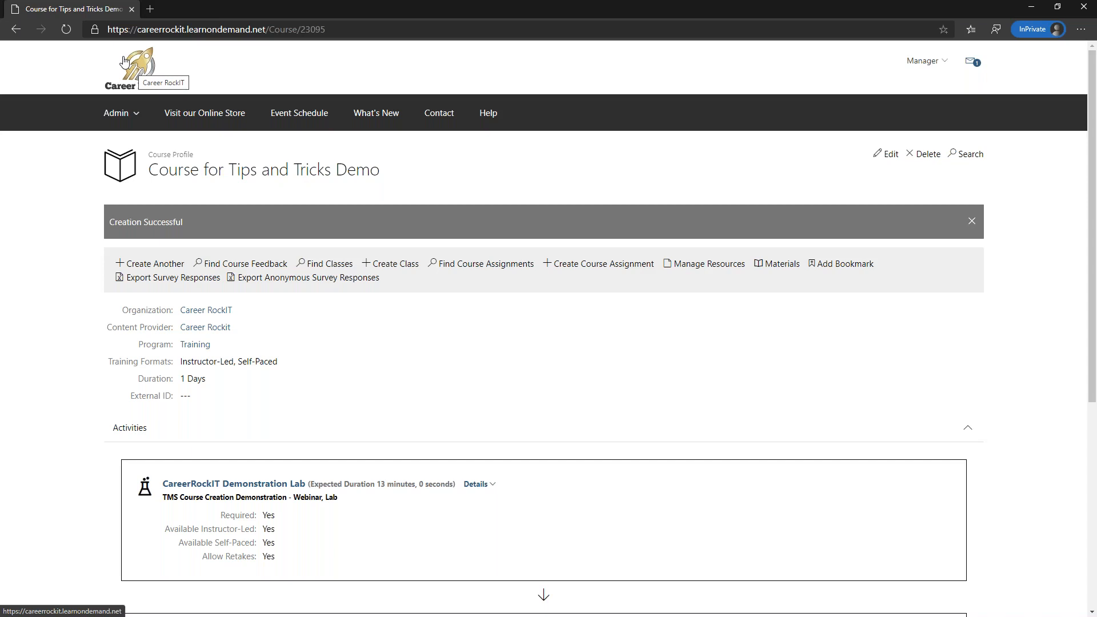
pyautogui.click(124, 61)
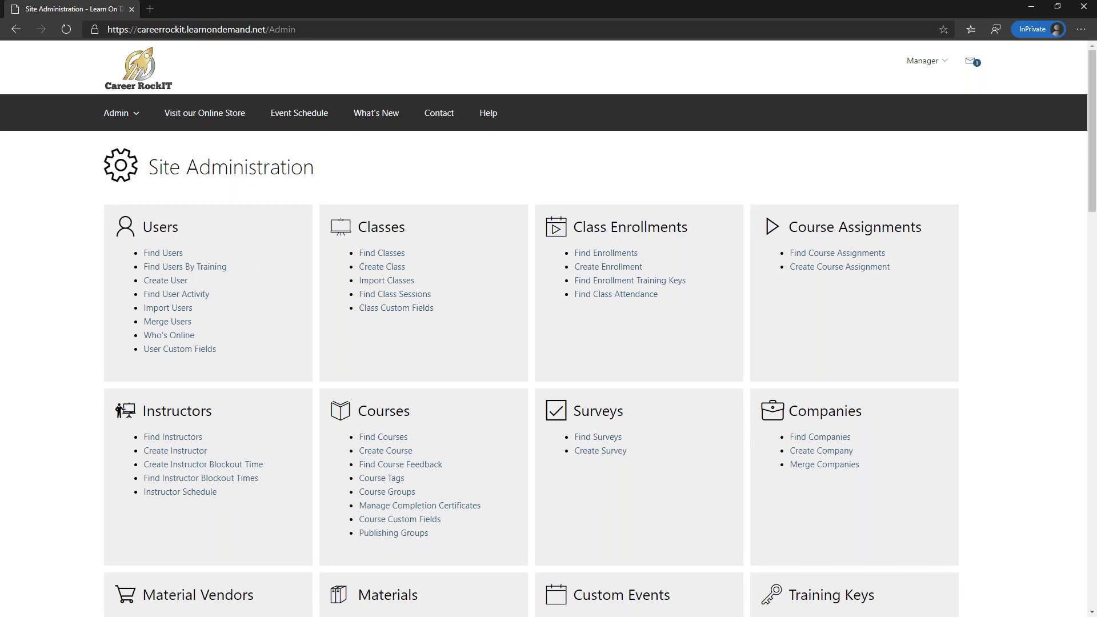
# - Start a new class and pick Course for Tips and Tricks Demo as its course via a 'demo' search
pyautogui.click(382, 267)
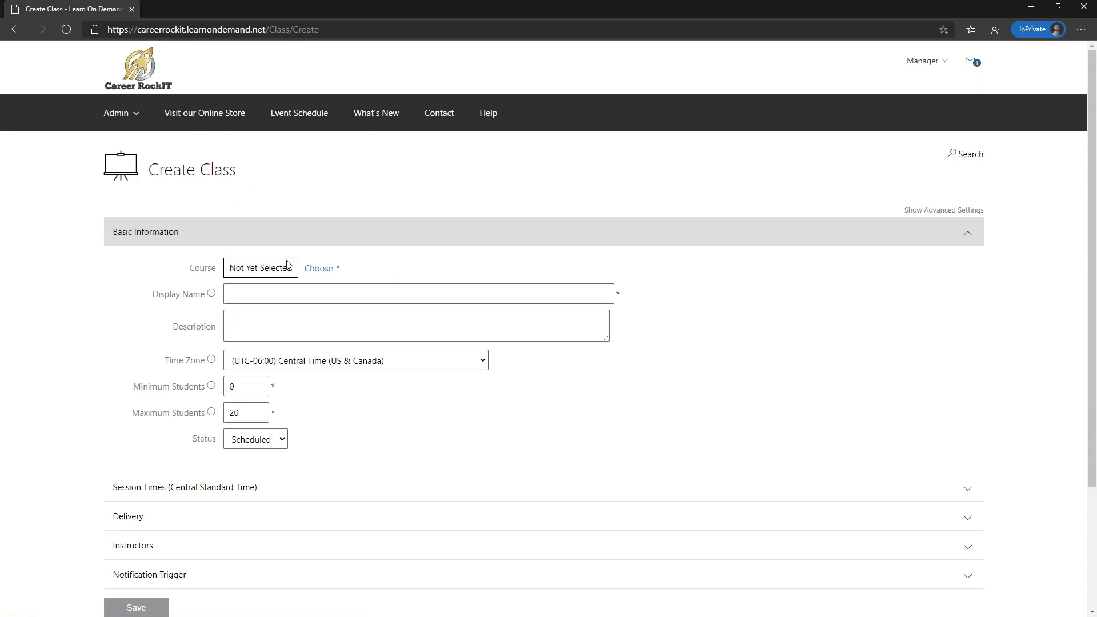
pyautogui.click(319, 269)
pyautogui.click(280, 170)
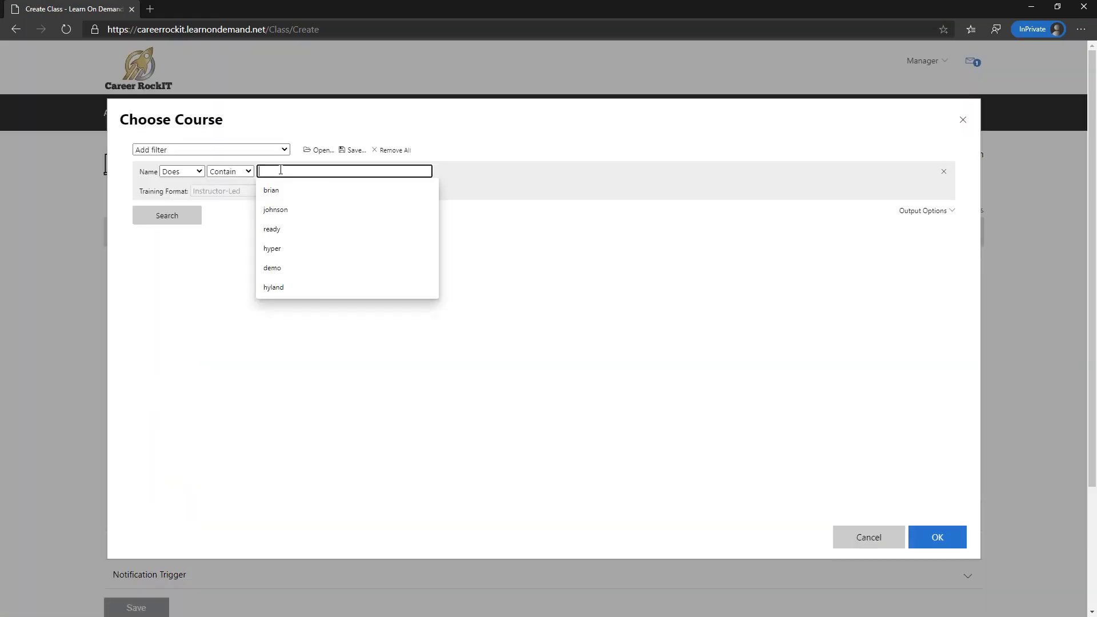
pyautogui.write('demo')
pyautogui.press('Return')
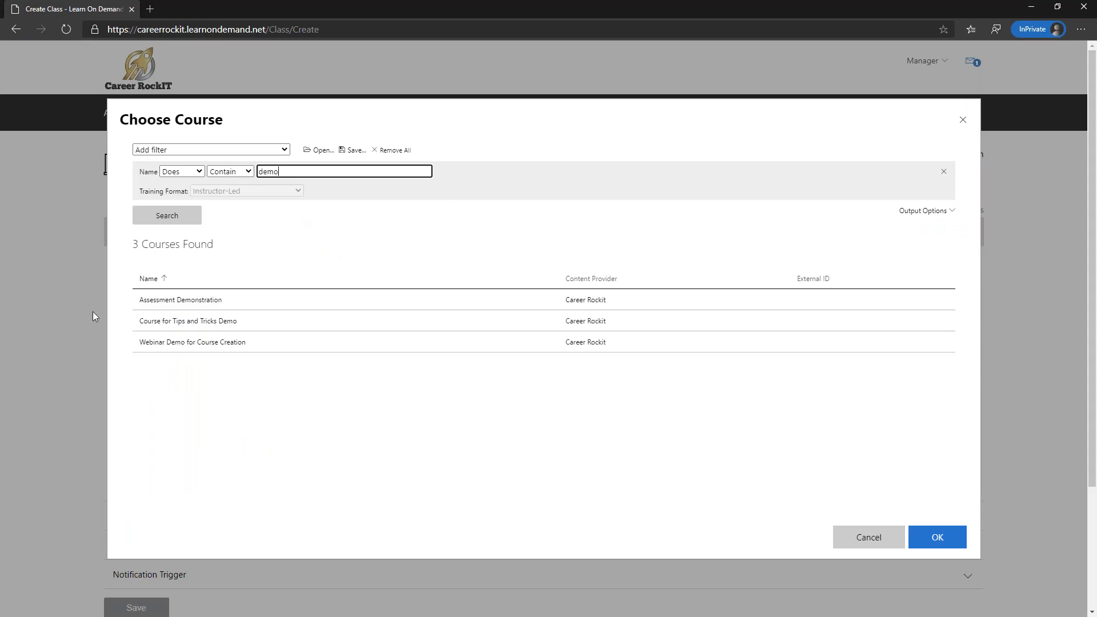
pyautogui.click(160, 327)
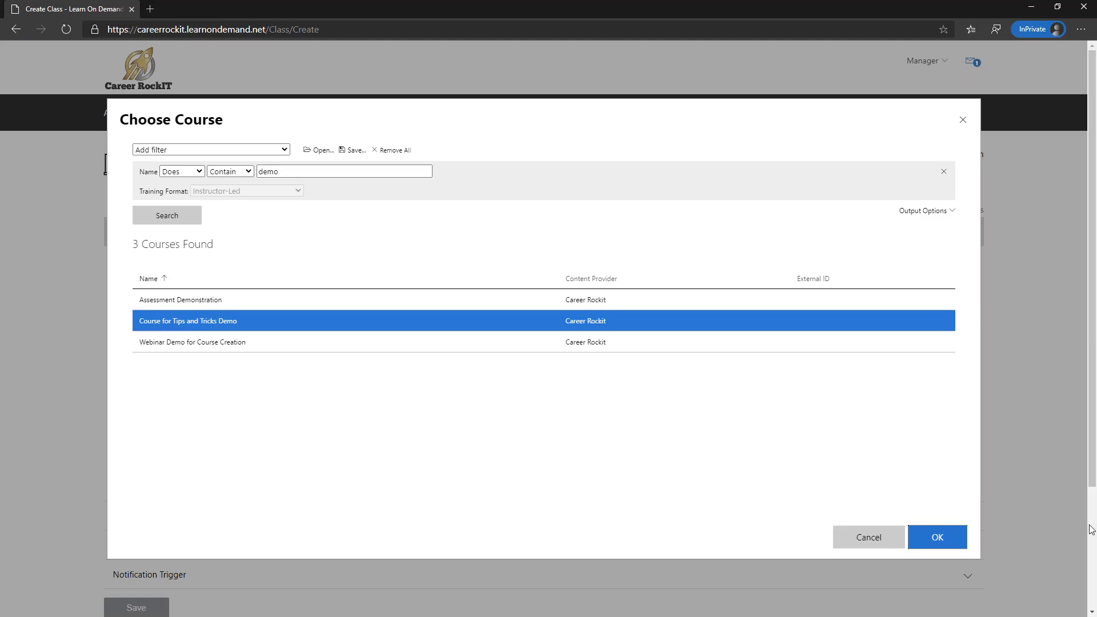
pyautogui.click(914, 547)
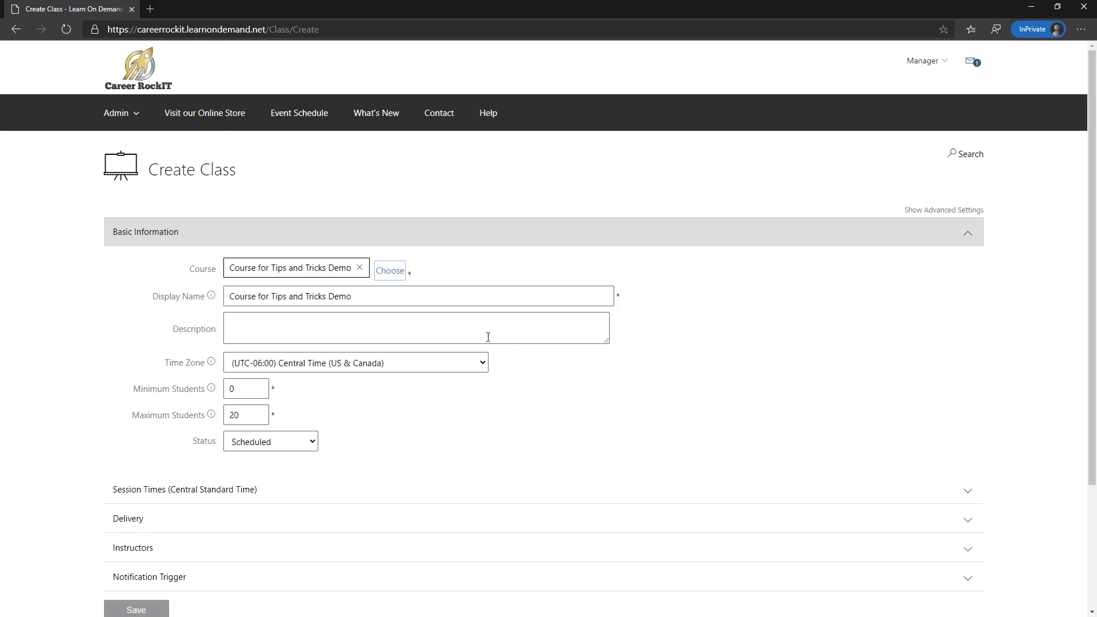
# - Retitle the class display name so it ends with 'Tips and Tricks - Pacific'
pyautogui.moveTo(397, 294); pyautogui.dragTo(2, 297)
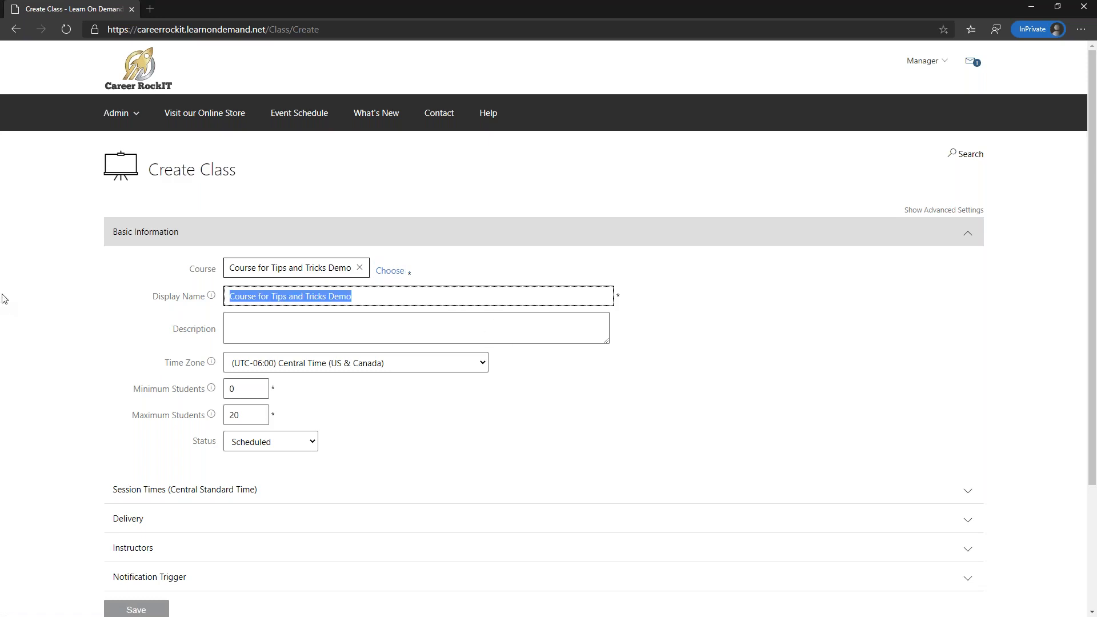
pyautogui.write('Brians')
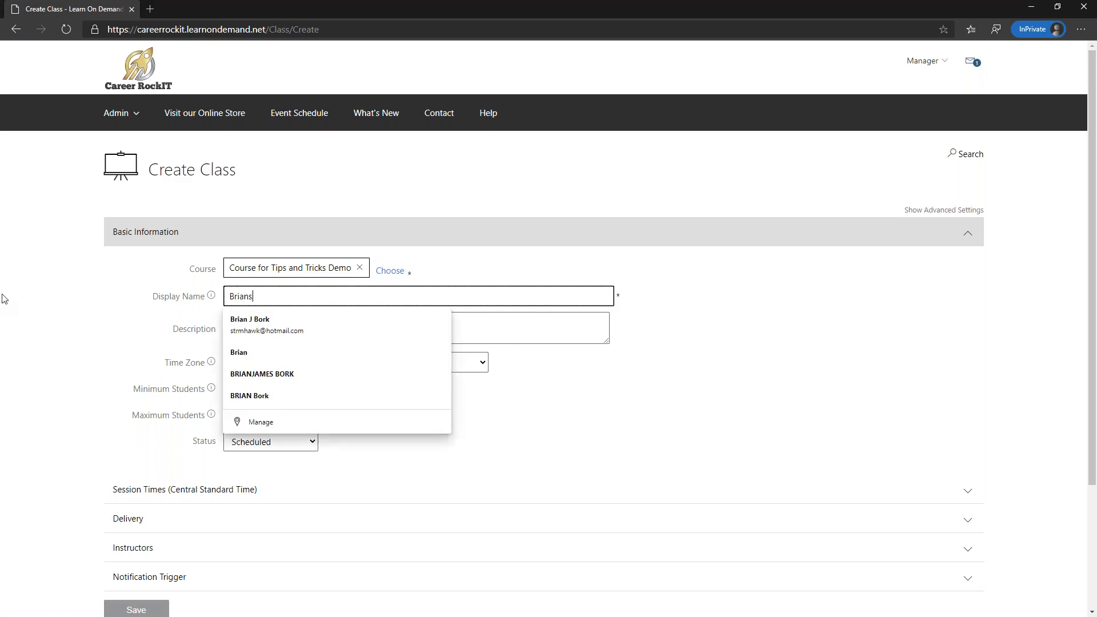
pyautogui.write(' New Clas')
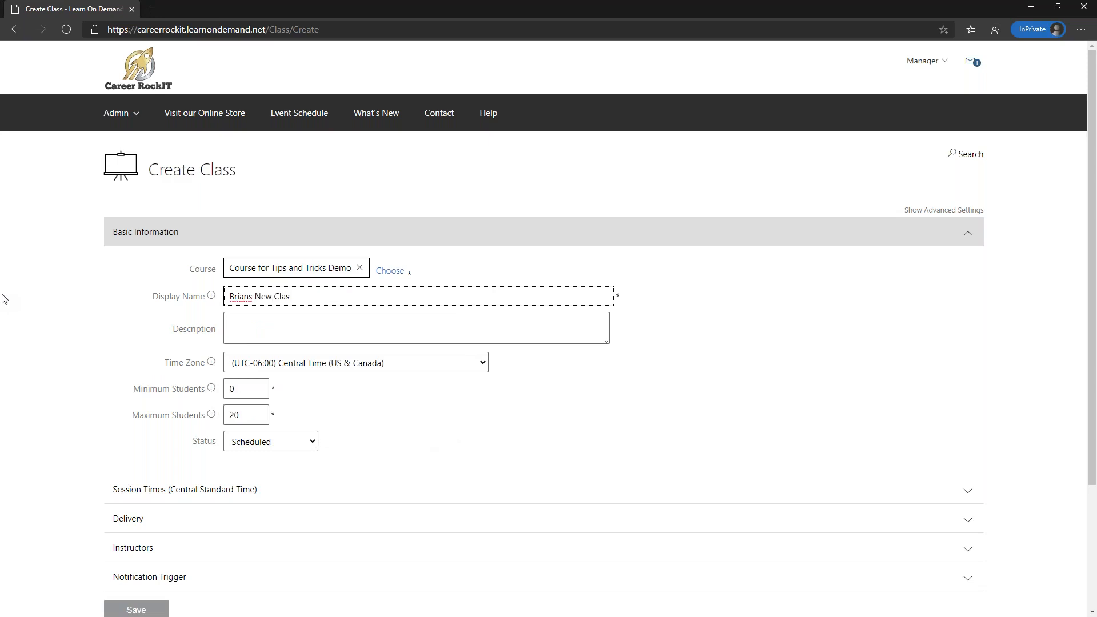
pyautogui.write('s for')
pyautogui.write(' Tips and Tr')
pyautogui.write('ick')
pyautogui.write('Pascid')
pyautogui.write('fic')
# - Set the class time zone to (UTC-08:00) Pacific Time (US & Canada)
pyautogui.click(377, 357)
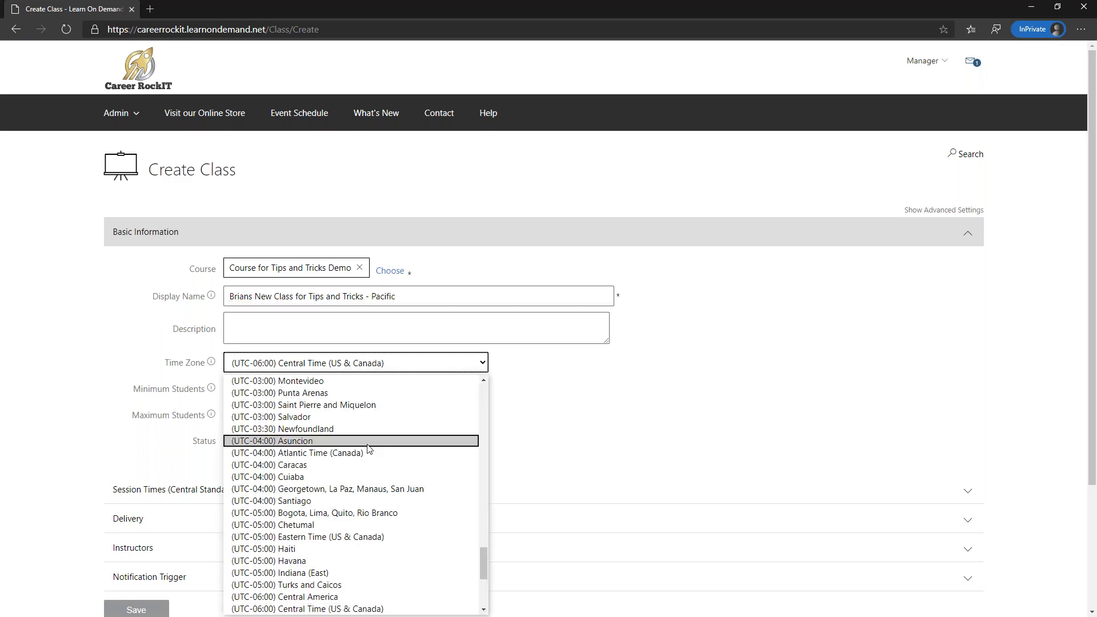
pyautogui.scroll(-3, 368, 448)
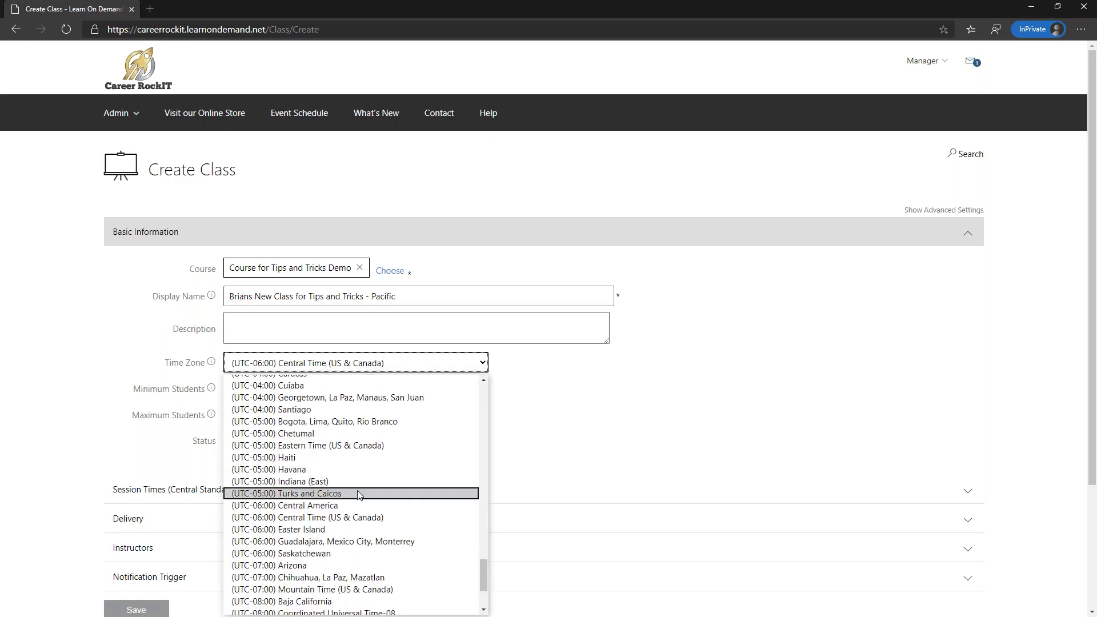
pyautogui.scroll(-1, 358, 494)
pyautogui.click(319, 588)
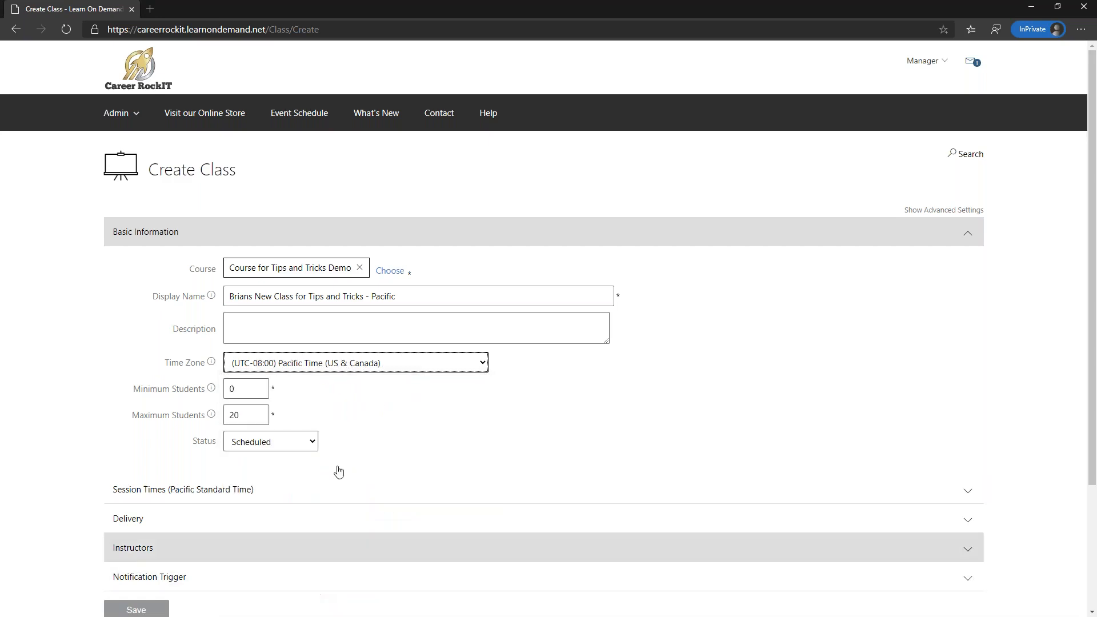
pyautogui.click(425, 409)
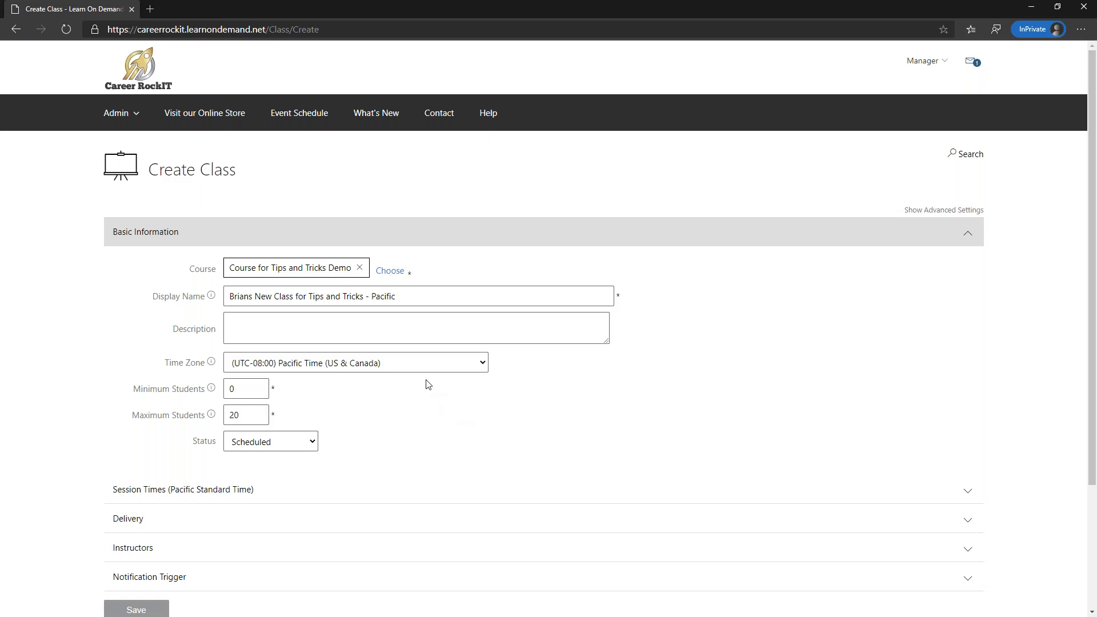
pyautogui.scroll(-3, 426, 384)
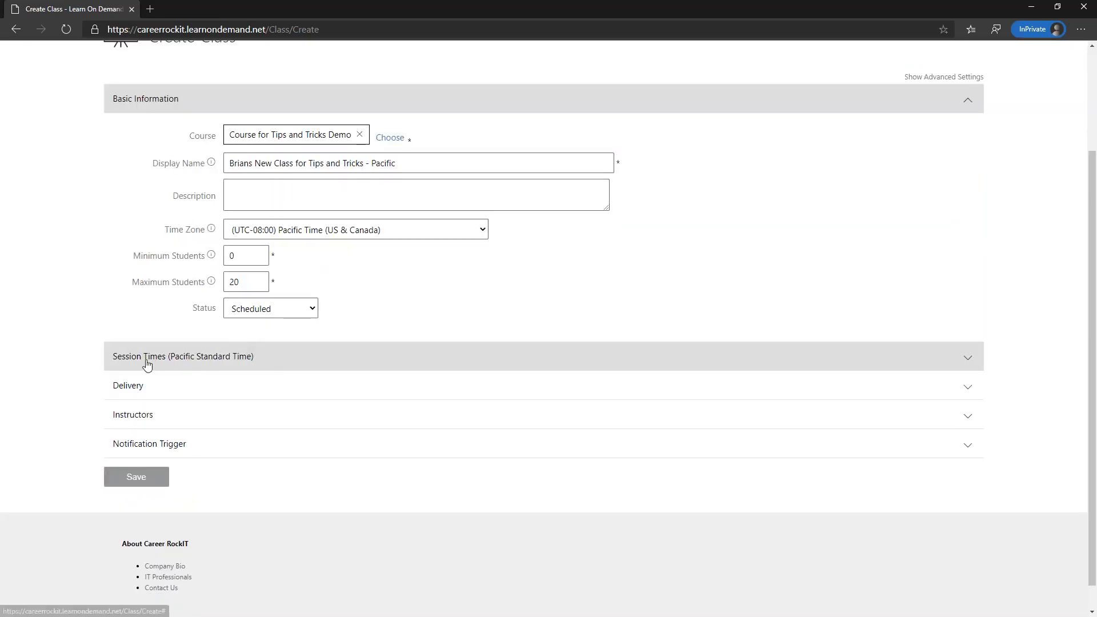
# - Add a single class session on April 2, 2020 from 8:00 AM to 5:00 PM
pyautogui.click(143, 360)
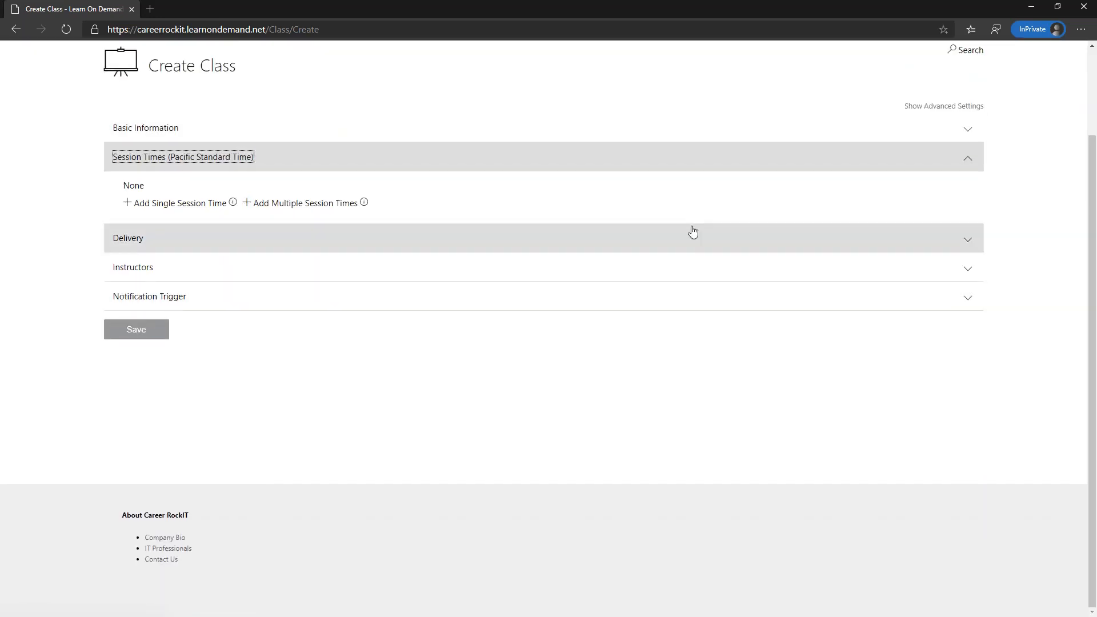
pyautogui.click(193, 205)
pyautogui.click(180, 219)
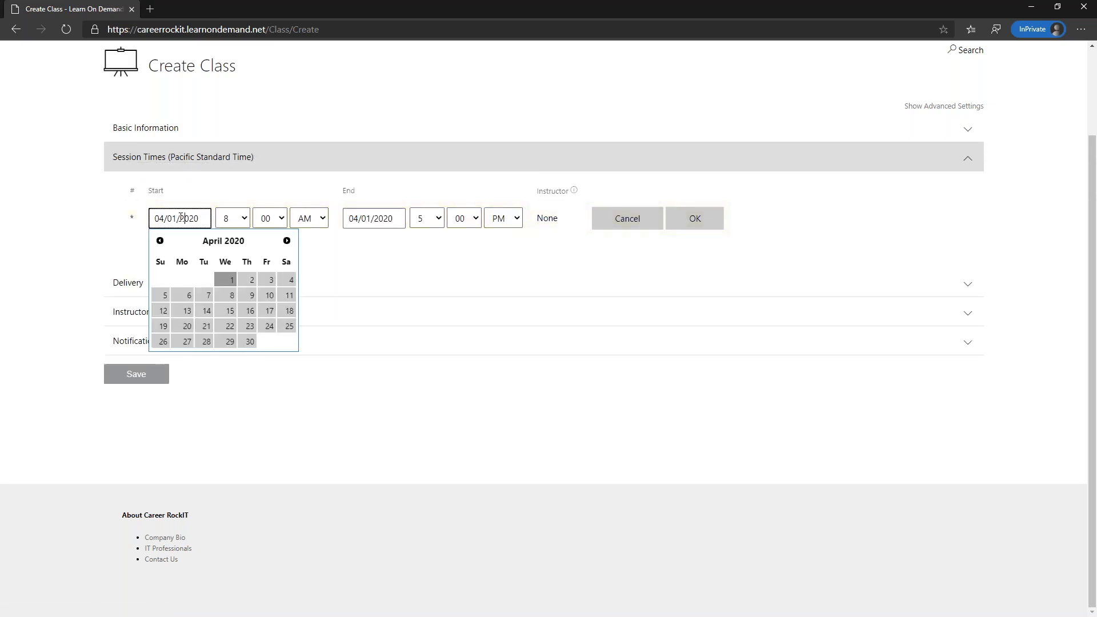
pyautogui.click(248, 280)
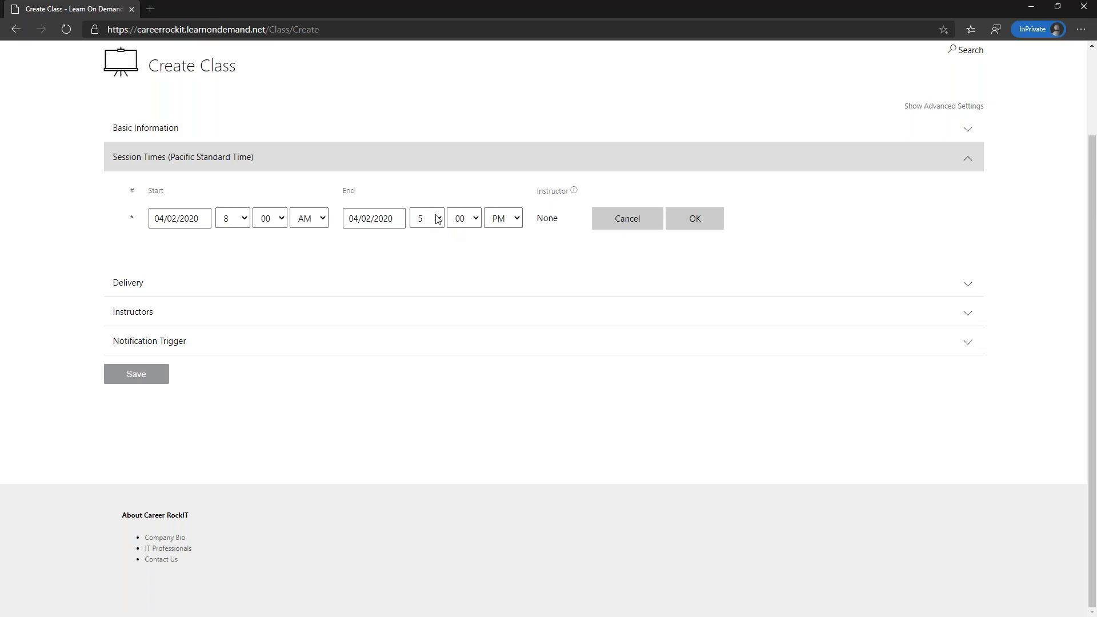
pyautogui.click(695, 221)
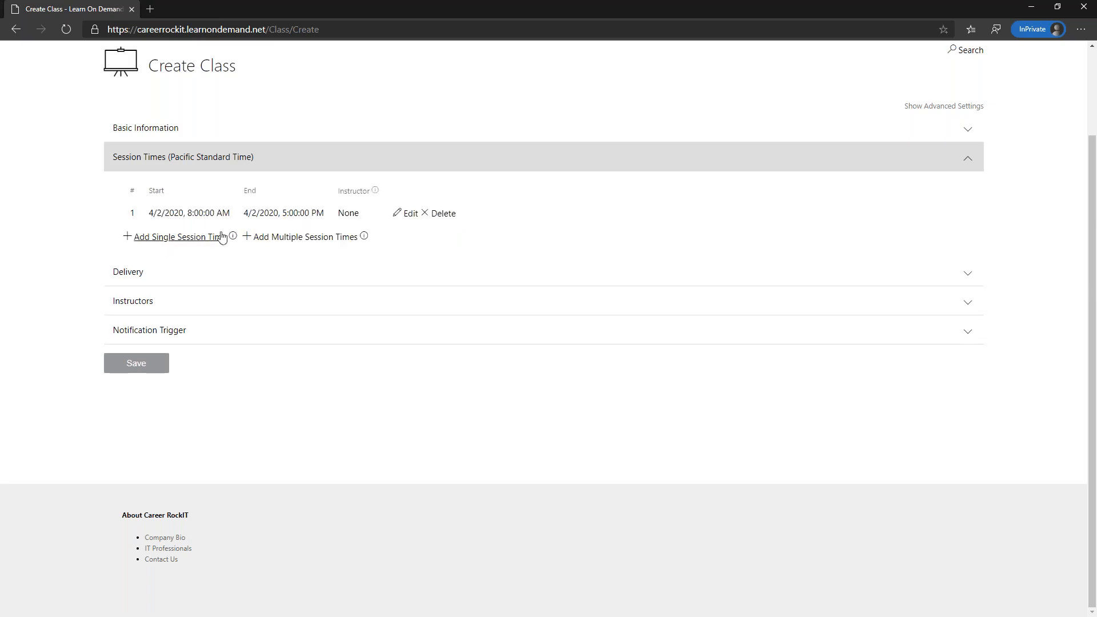
pyautogui.click(129, 272)
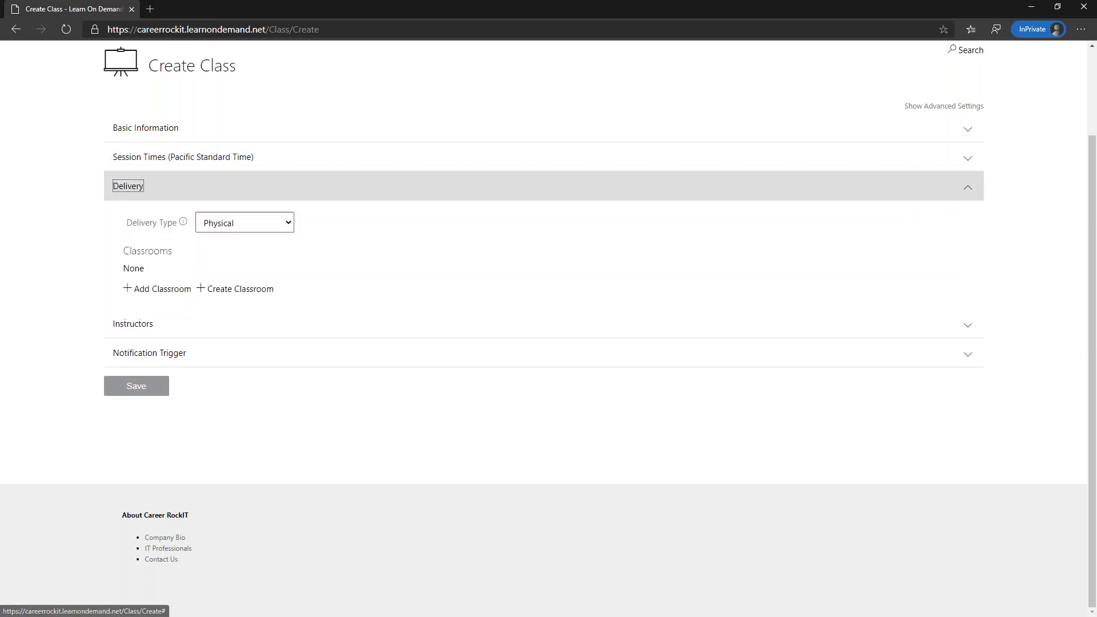
# - Set delivery to Virtual and try a custom virtual classroom with the saved Teams meeting link
pyautogui.click(288, 224)
pyautogui.click(258, 253)
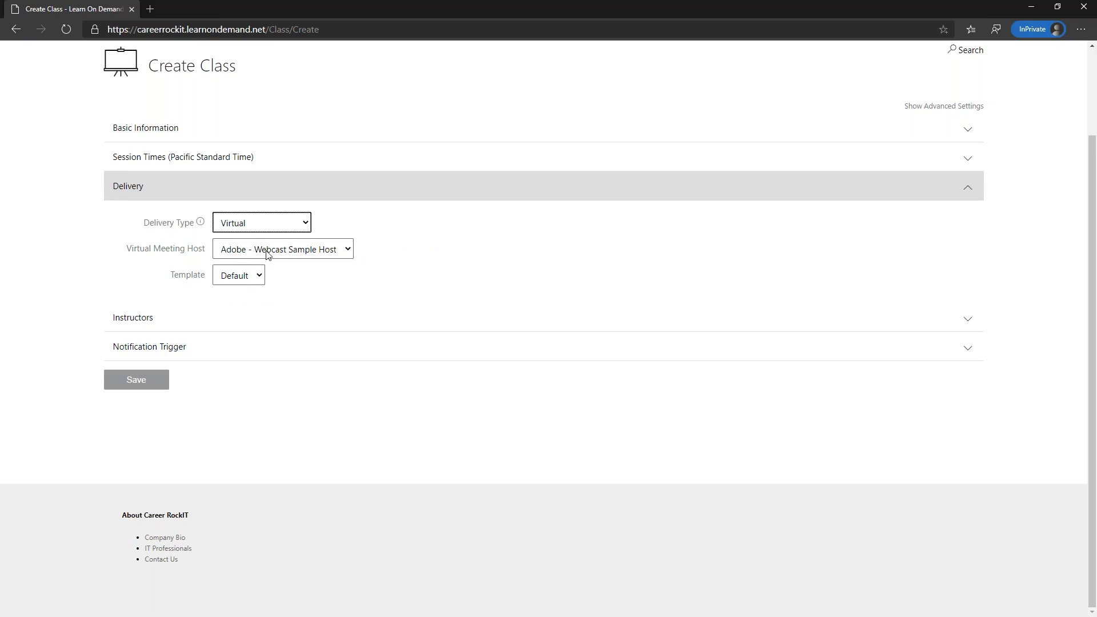
pyautogui.click(268, 255)
pyautogui.click(260, 279)
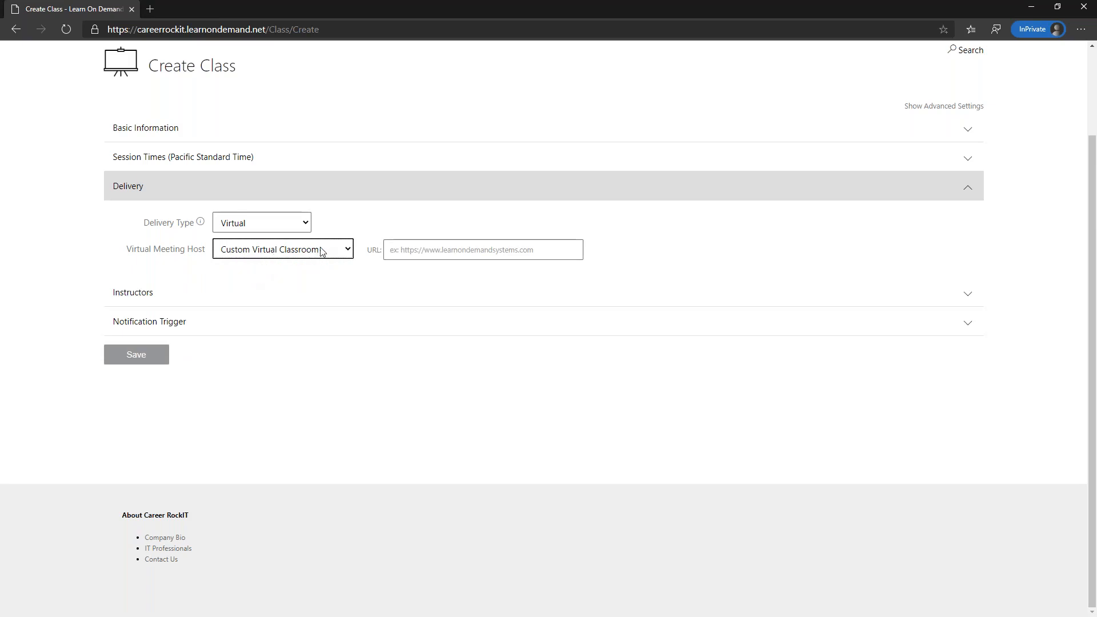
pyautogui.click(407, 252)
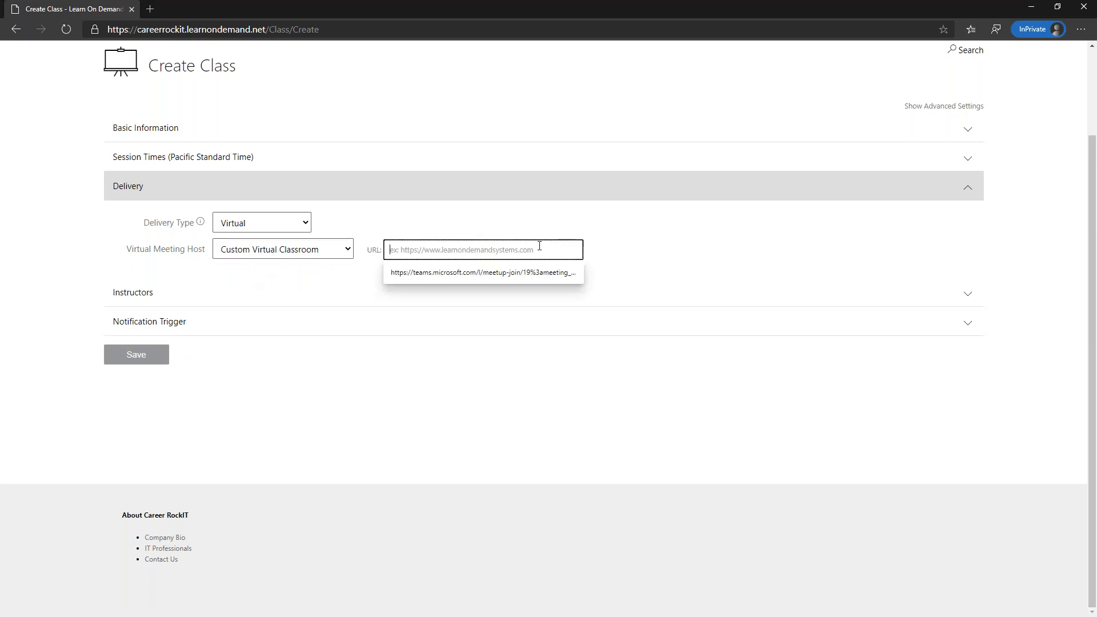
pyautogui.click(466, 276)
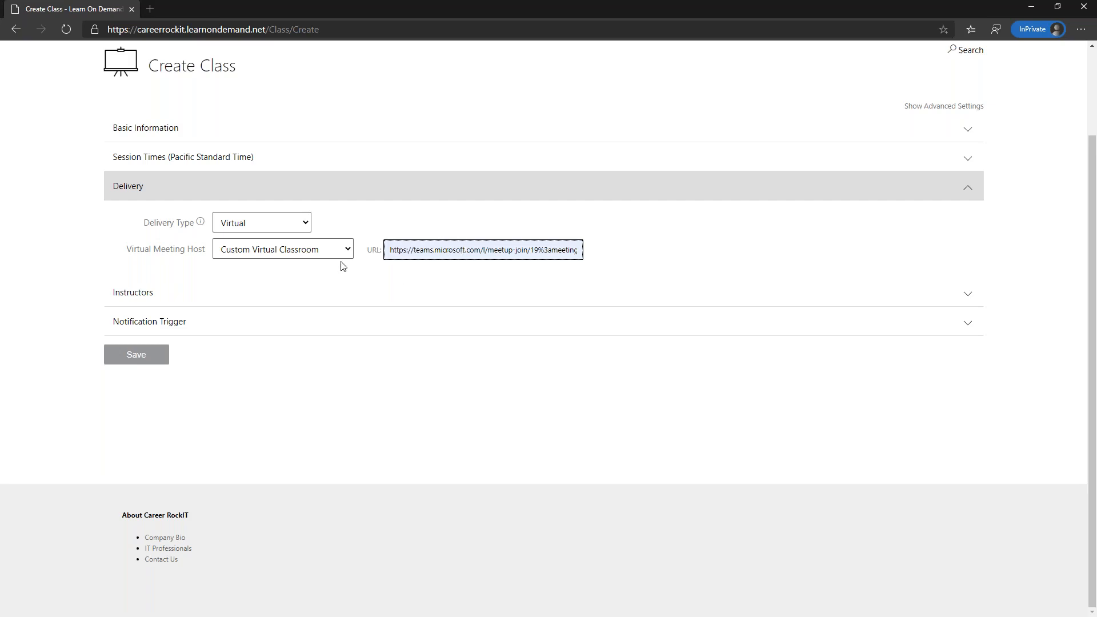
# - Keep Virtual delivery and change the meeting host to Adobe - Webcast Sample Host
pyautogui.click(281, 227)
pyautogui.click(261, 253)
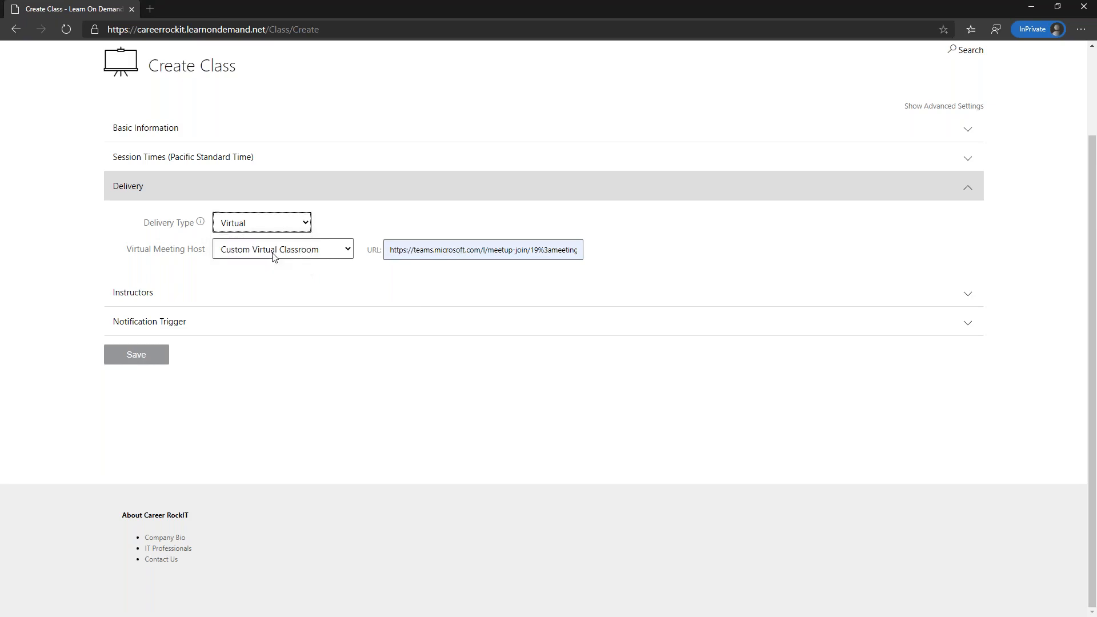
pyautogui.click(262, 255)
pyautogui.click(260, 267)
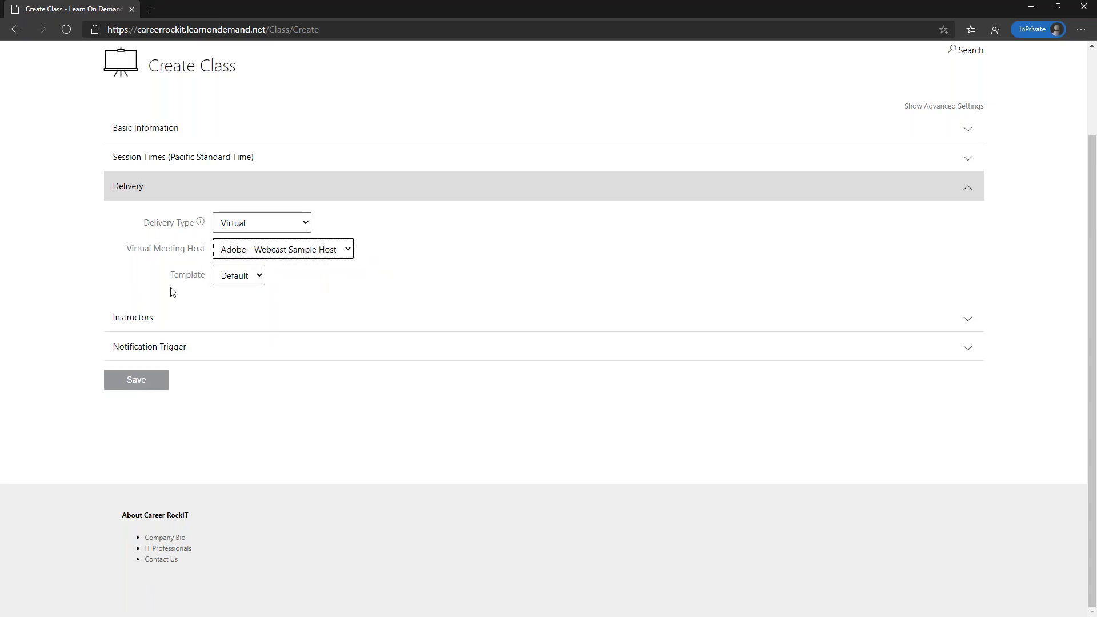
pyautogui.click(187, 325)
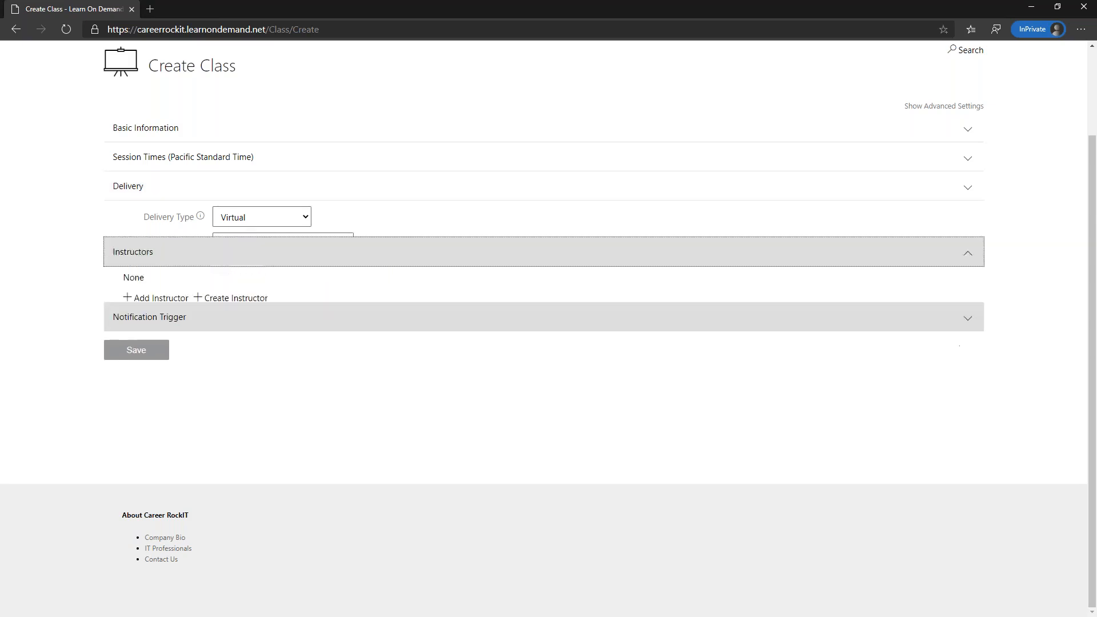
# - Search instructors by last and first name without the schedule-conflict filter and select the match
pyautogui.click(155, 269)
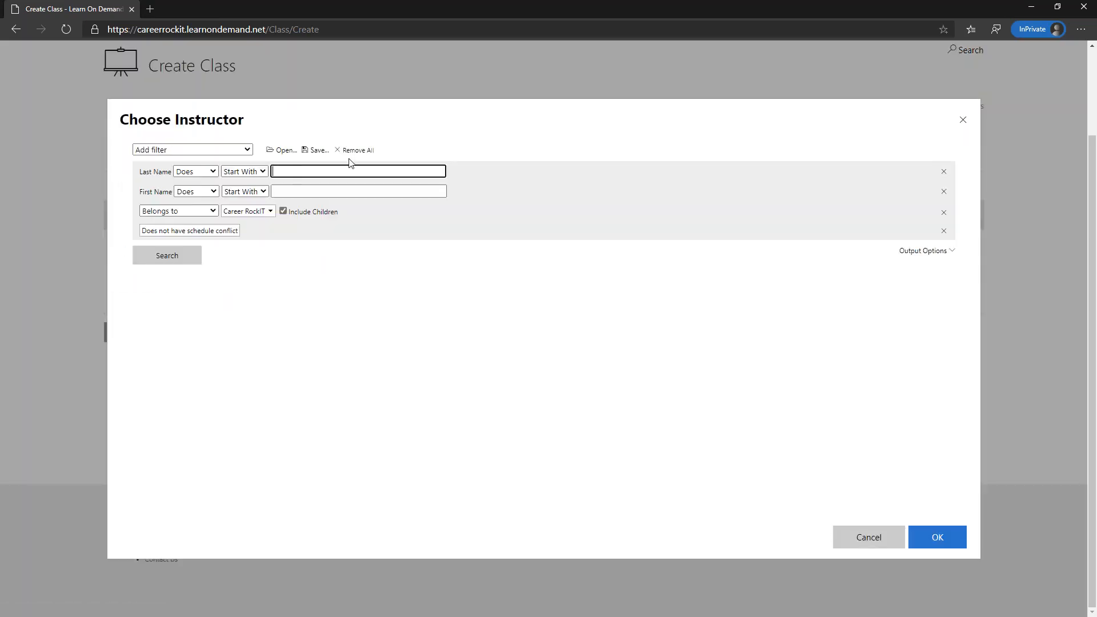
pyautogui.click(943, 231)
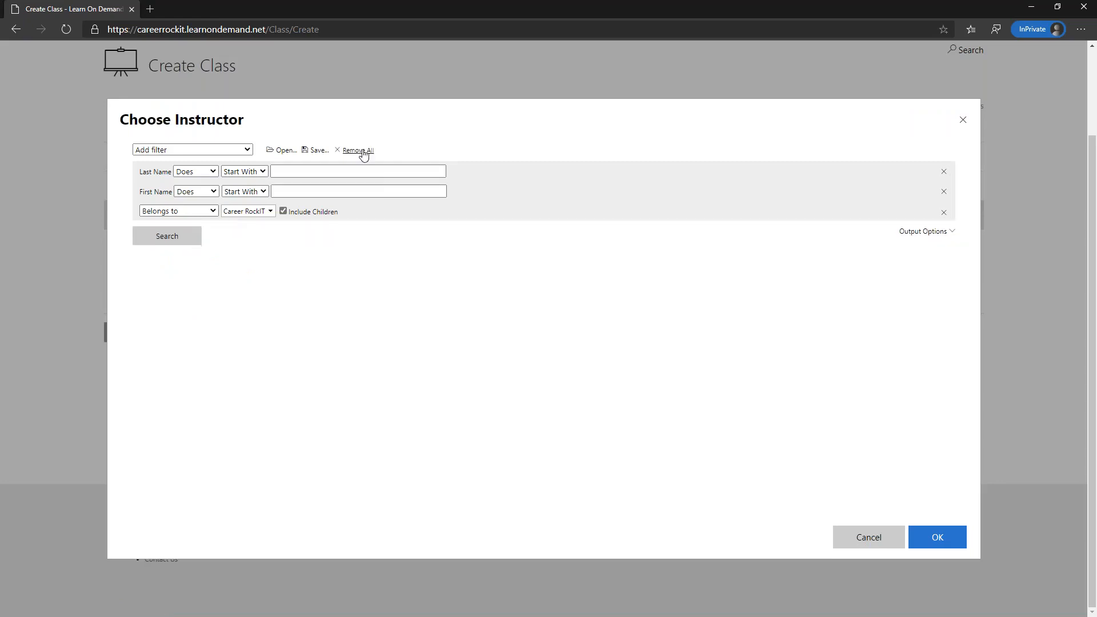
pyautogui.click(339, 172)
pyautogui.write('brian')
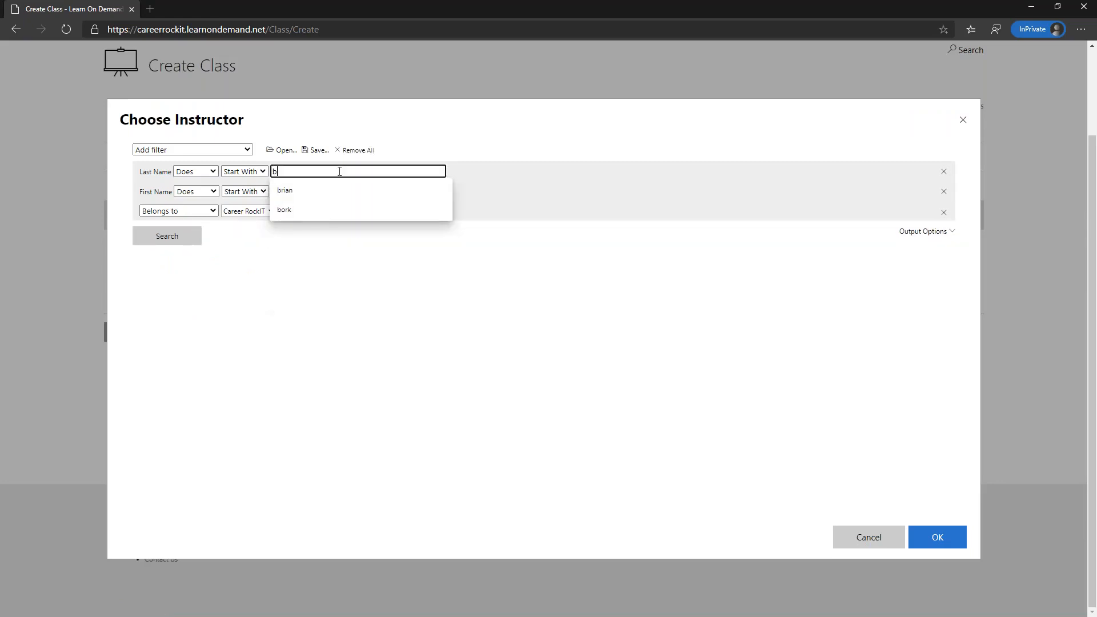
pyautogui.press('Tab')
pyautogui.press('Tab')
pyautogui.press('Tab')
pyautogui.press('Tab')
pyautogui.write('instructor')
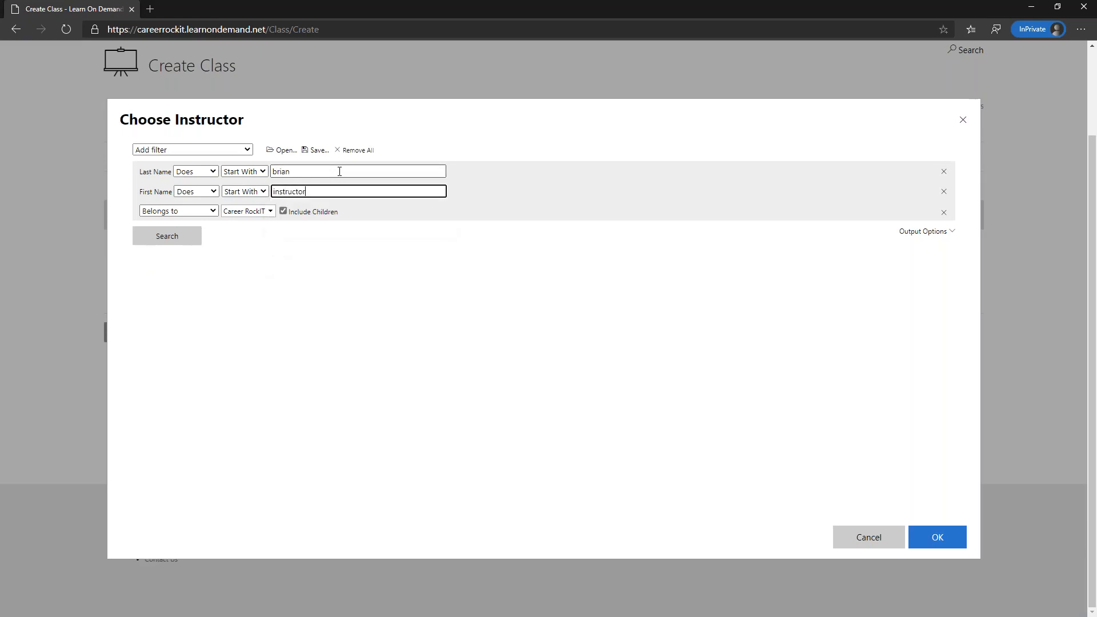
pyautogui.press('Return')
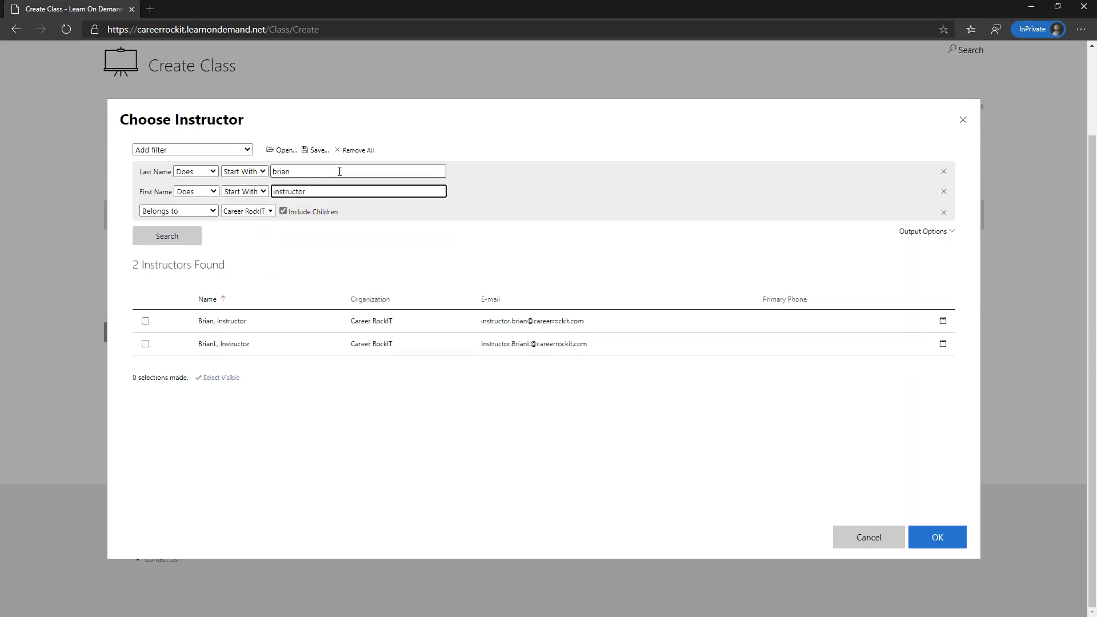
pyautogui.click(235, 323)
# - Confirm the instructor and save the new Tips and Tricks - Pacific class
pyautogui.click(946, 537)
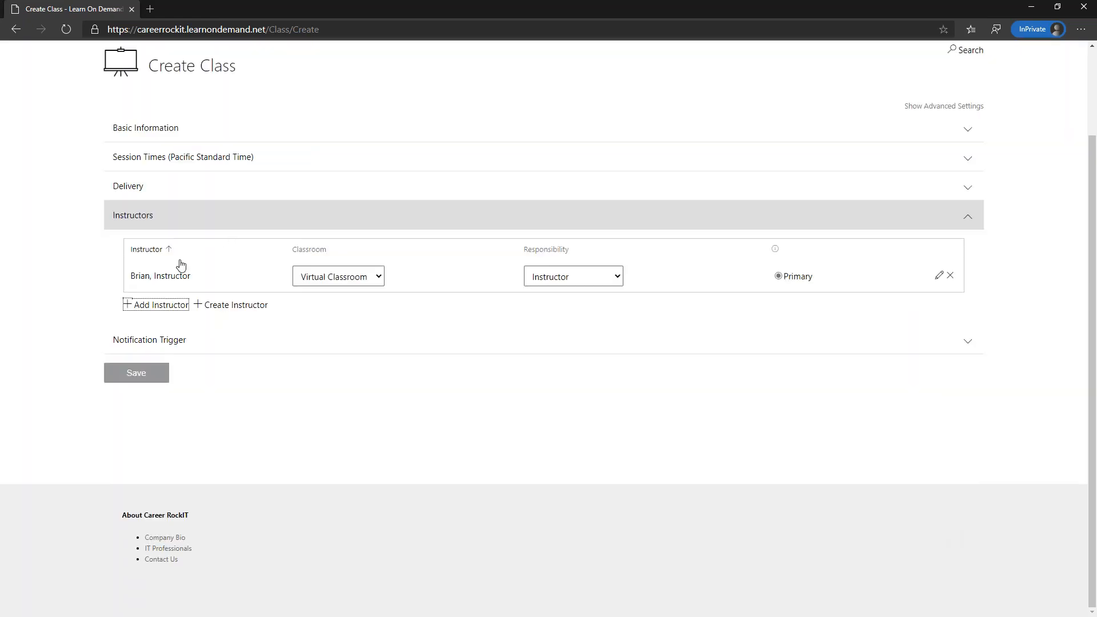
pyautogui.scroll(2, 363, 279)
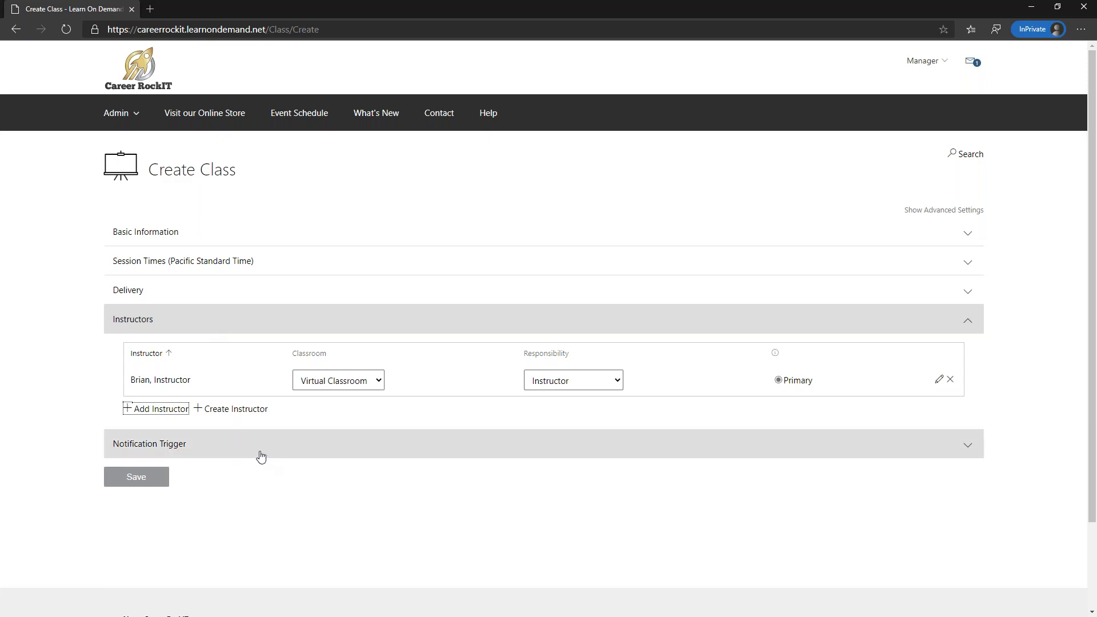
pyautogui.click(141, 478)
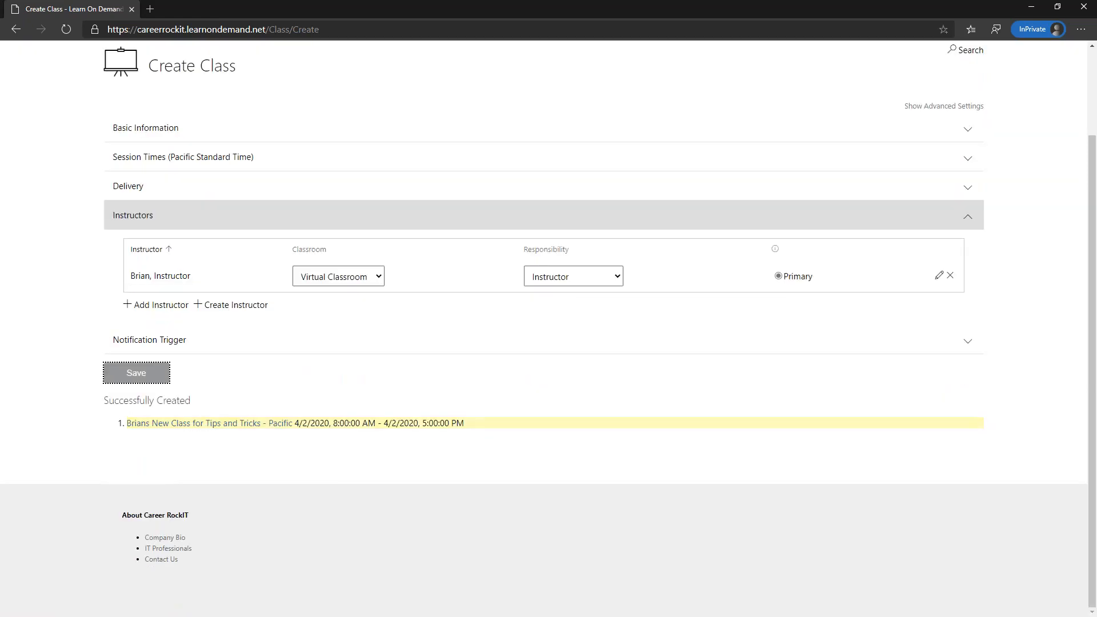
# - Open the Successfully Created class and scroll through its details and activities
pyautogui.click(188, 423)
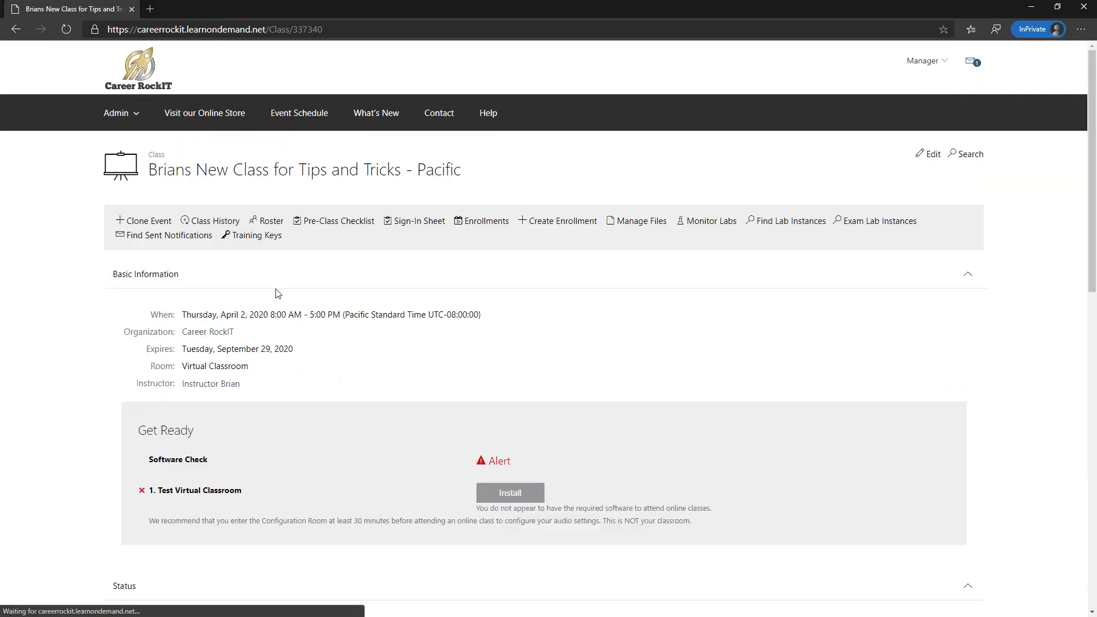
pyautogui.scroll(-2, 183, 285)
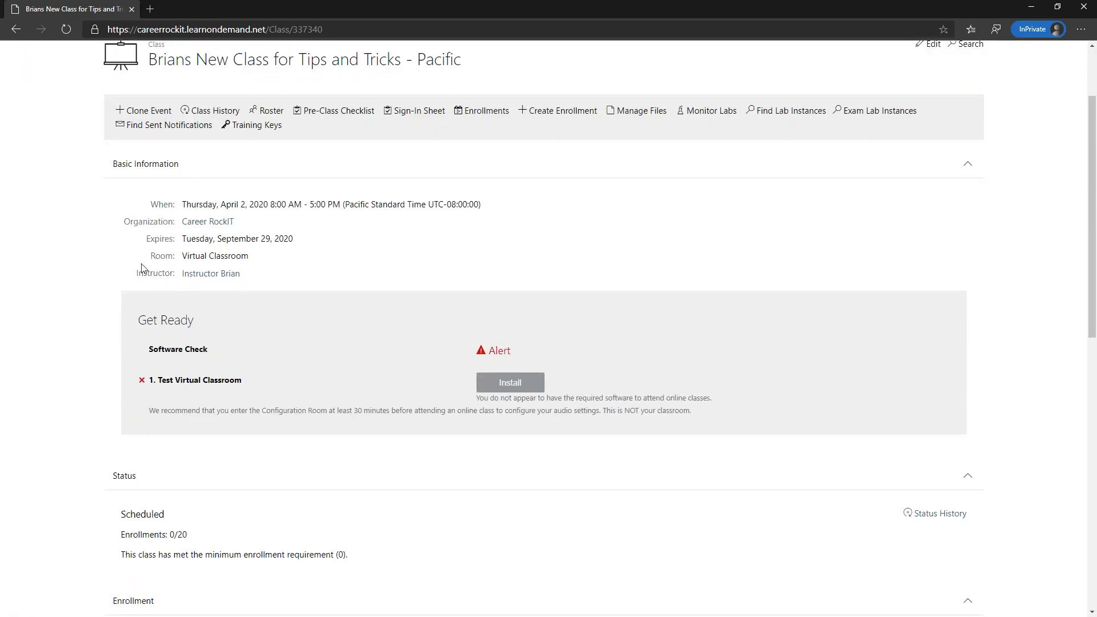
pyautogui.scroll(-5, 217, 248)
pyautogui.scroll(3, 196, 108)
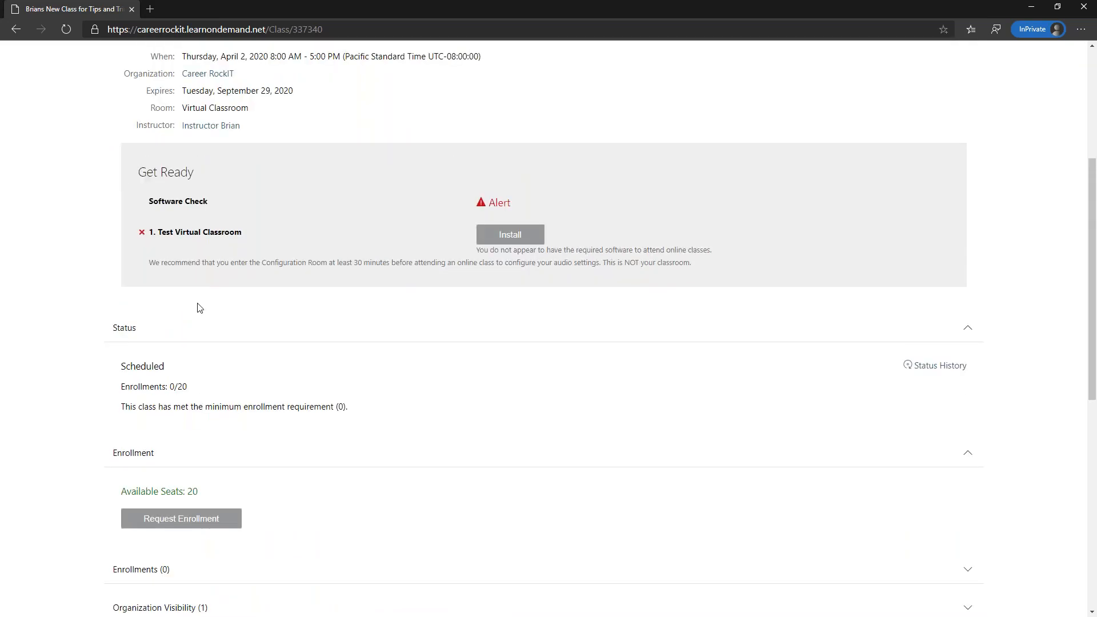
pyautogui.scroll(-2, 172, 337)
pyautogui.scroll(-4, 194, 448)
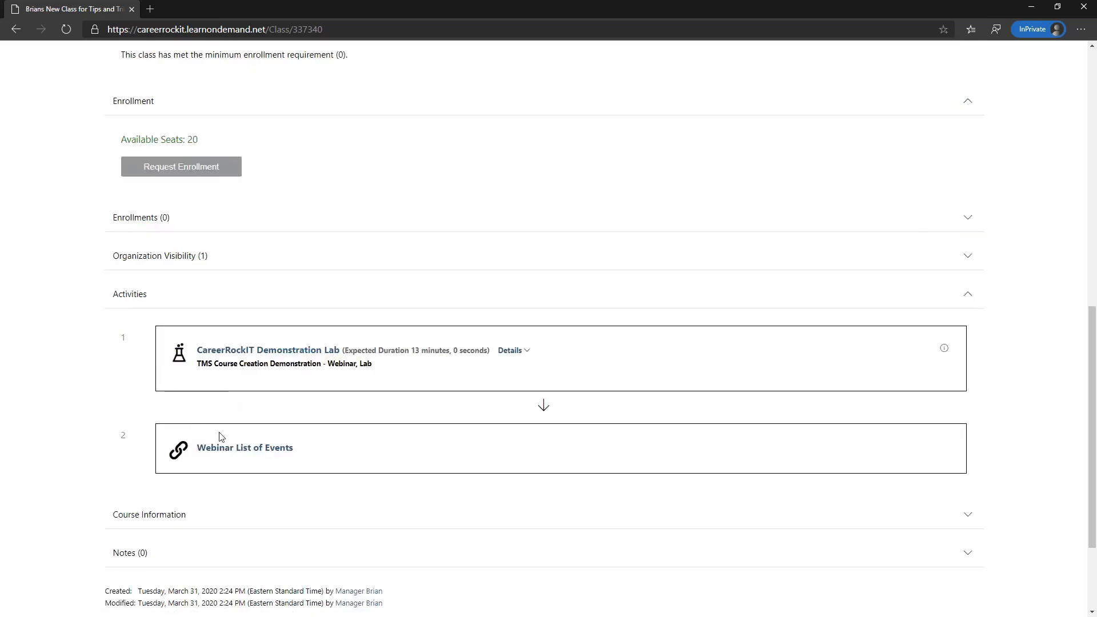
pyautogui.scroll(15, 286, 354)
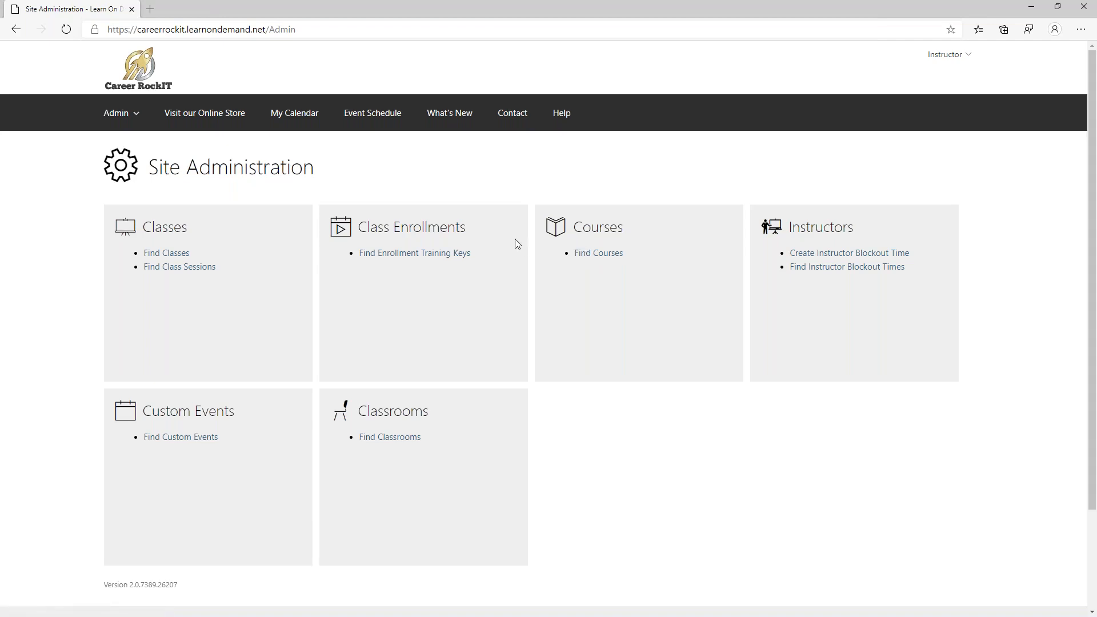
# - Open the Tips and Tricks - Pacific class from the instructor's April 2020 calendar and review it
pyautogui.click(295, 113)
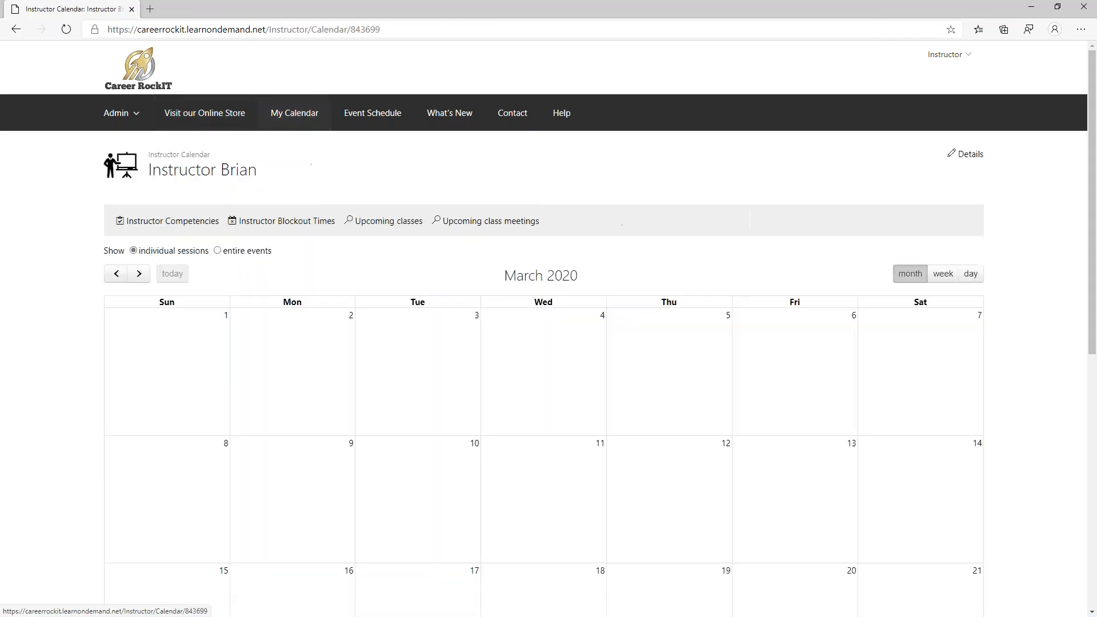
pyautogui.scroll(-6, 549, 338)
pyautogui.scroll(-2, 552, 337)
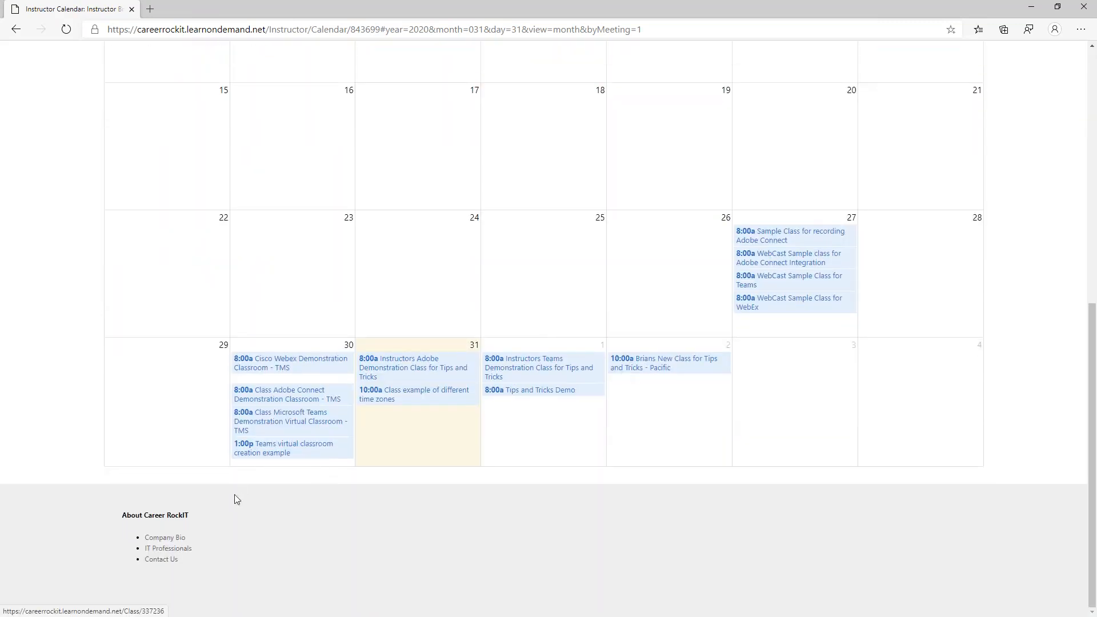
pyautogui.scroll(8, 318, 382)
pyautogui.click(139, 275)
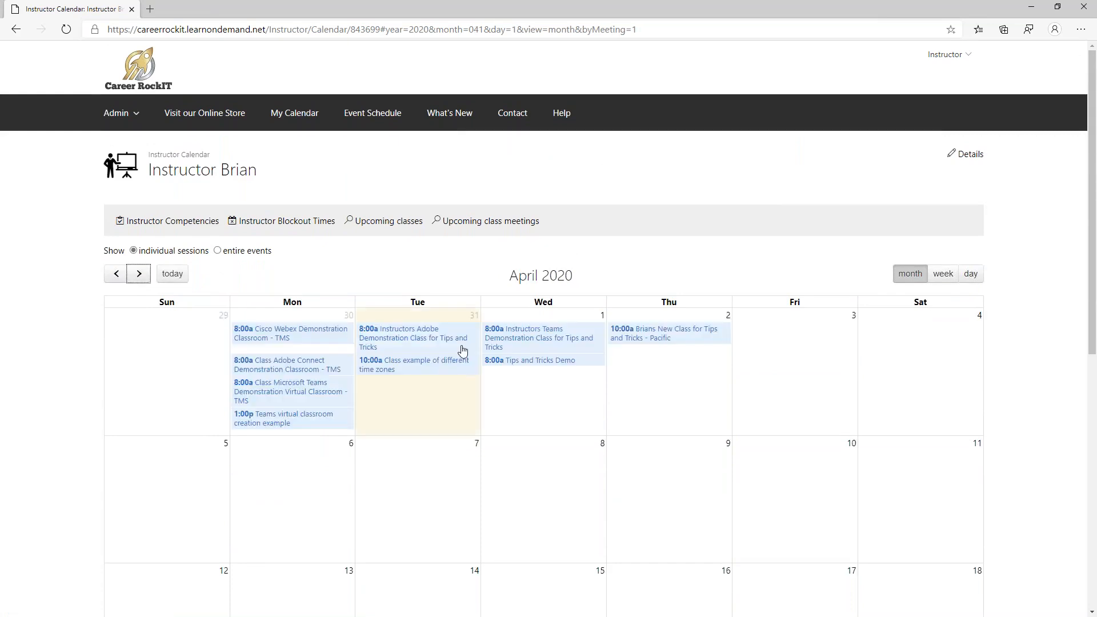
pyautogui.click(669, 336)
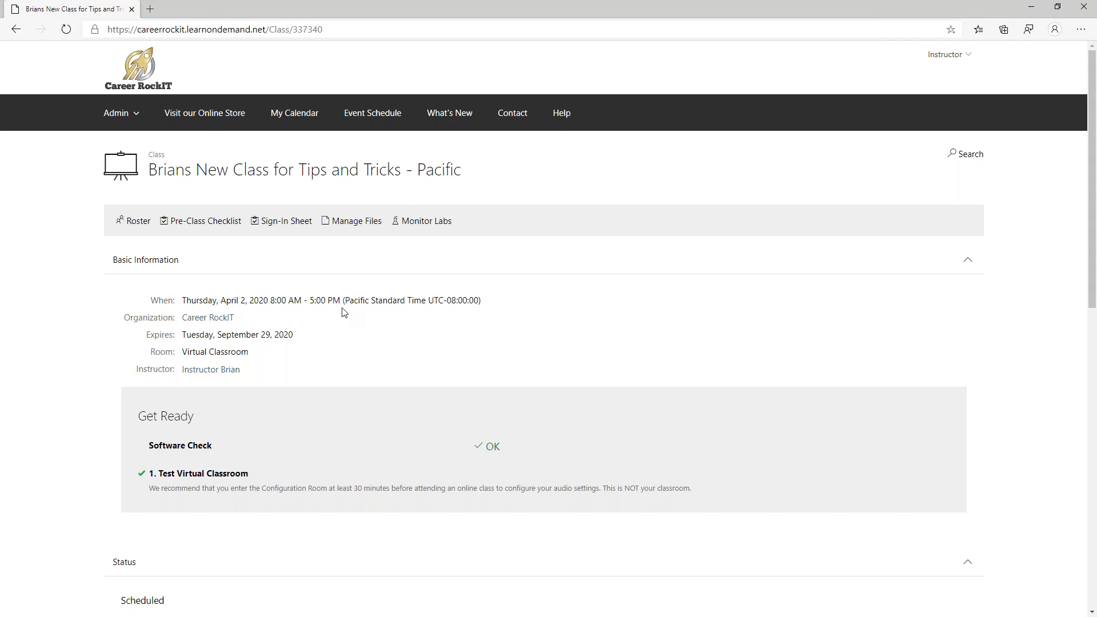
pyautogui.scroll(-8, 343, 311)
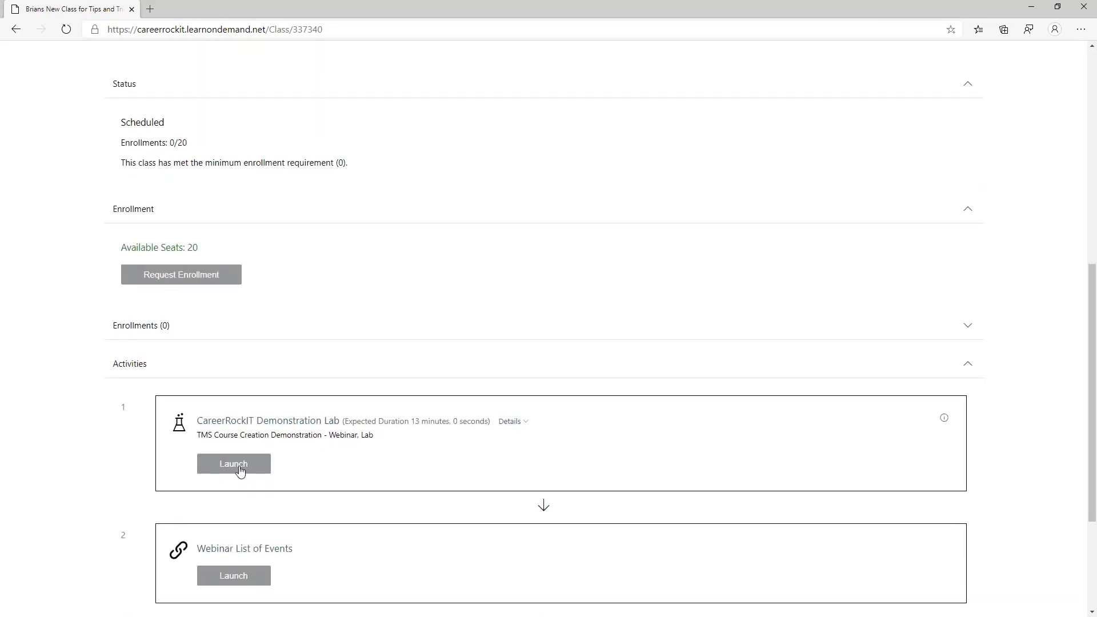
pyautogui.scroll(-2, 240, 470)
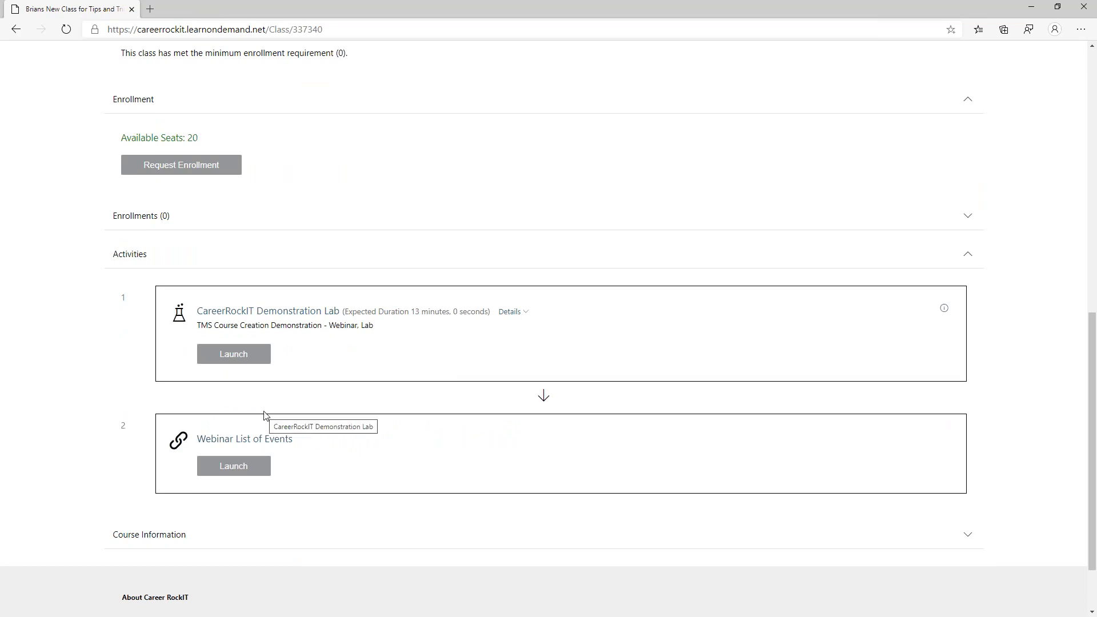
pyautogui.scroll(10, 261, 411)
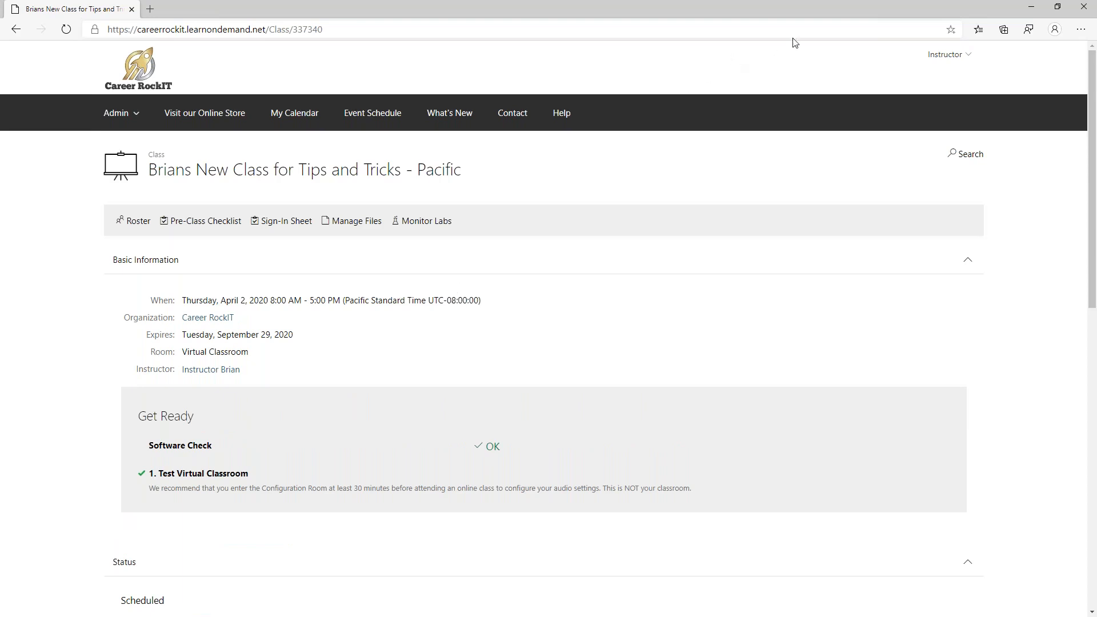
# - From Site Administration, search Find Classes for classes starting Today
pyautogui.click(138, 73)
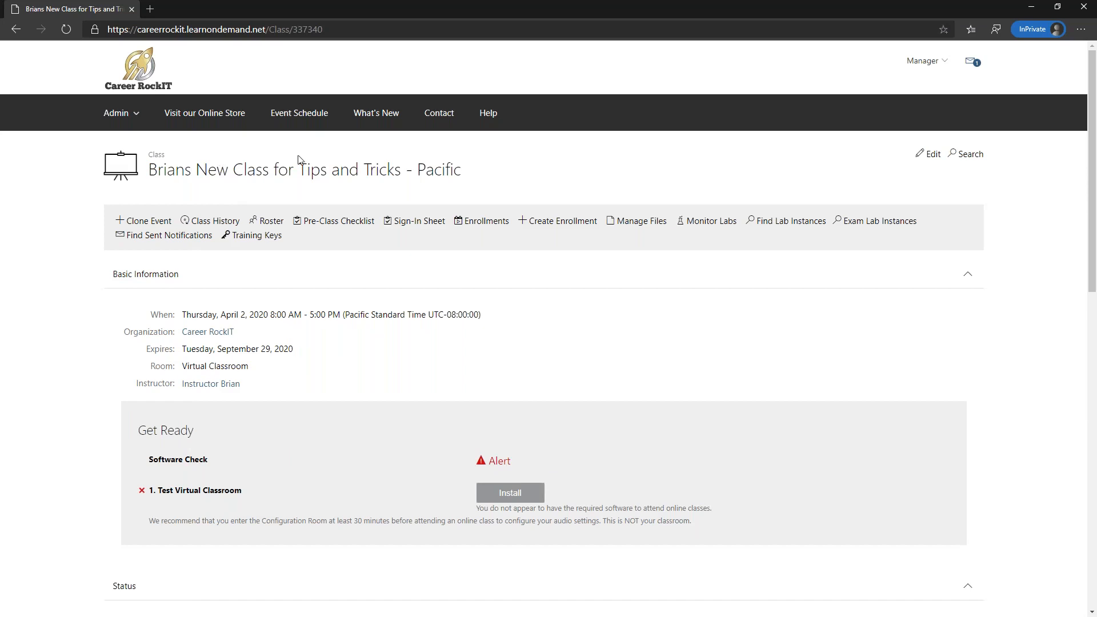
pyautogui.click(142, 69)
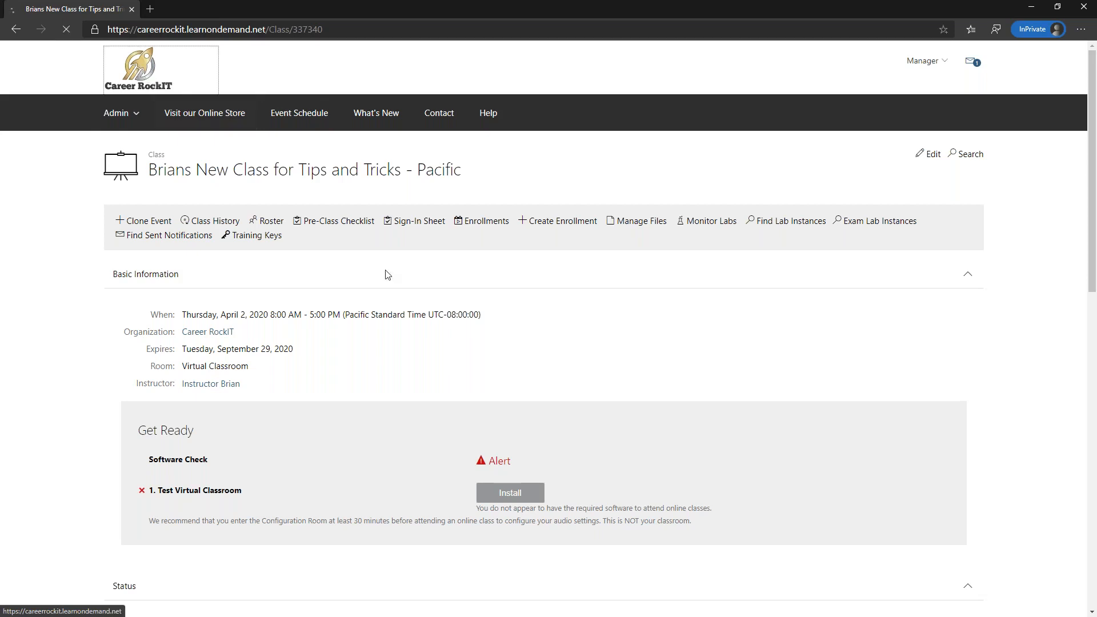
pyautogui.click(393, 254)
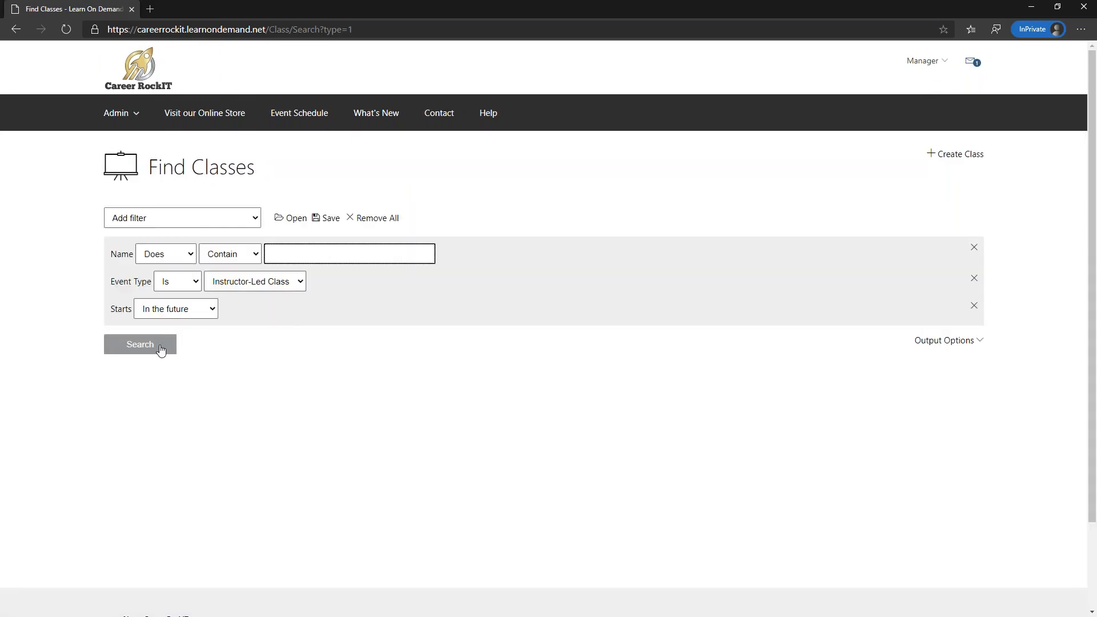
pyautogui.click(201, 313)
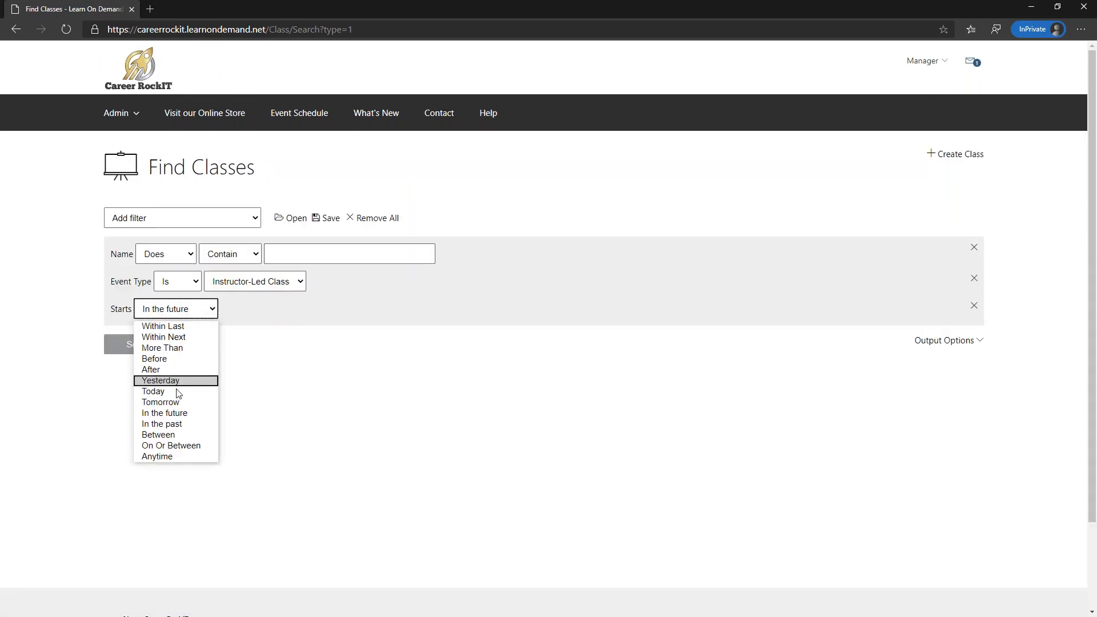
pyautogui.click(179, 381)
pyautogui.click(142, 350)
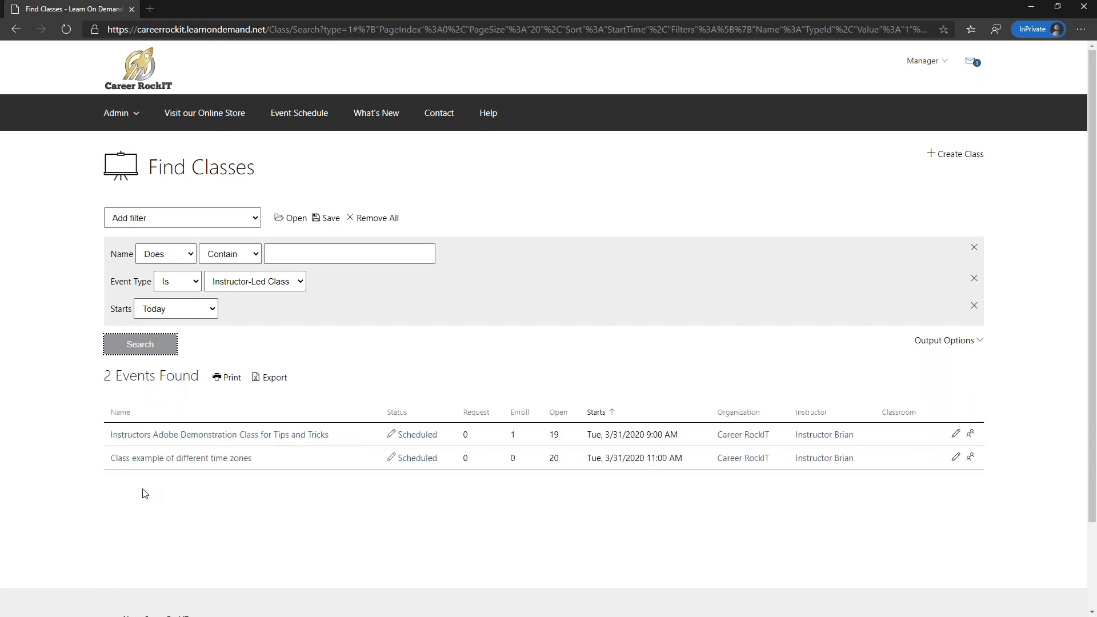
# - Review the Instructors Adobe Demonstration Class for Tips and Tricks, then minimize the manager's browser
pyautogui.click(170, 439)
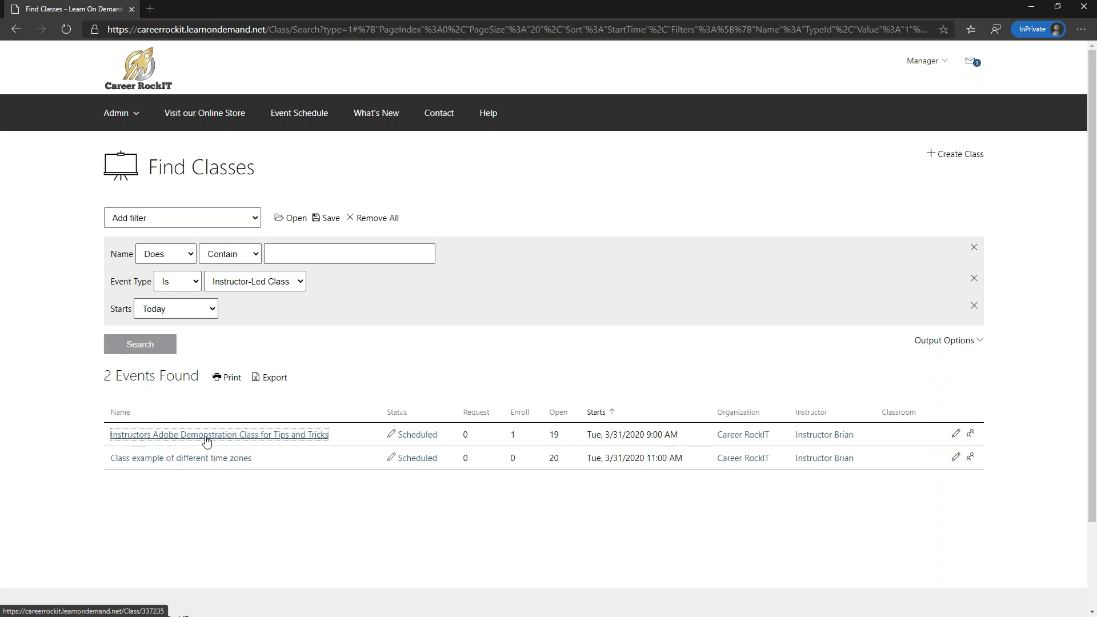
pyautogui.scroll(-10, 271, 336)
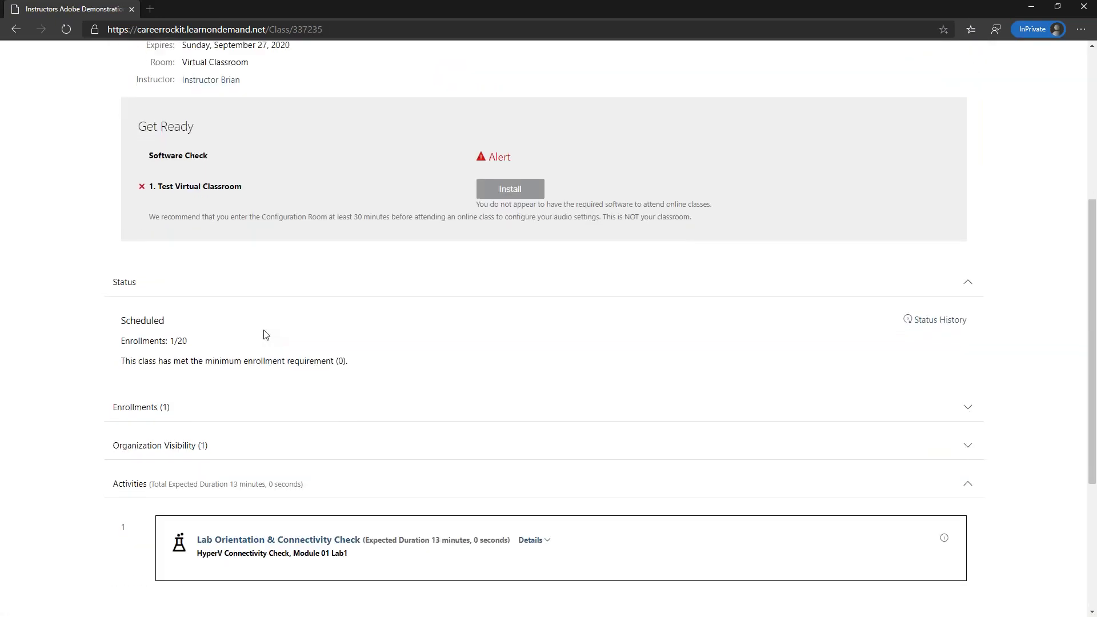
pyautogui.scroll(10, 246, 331)
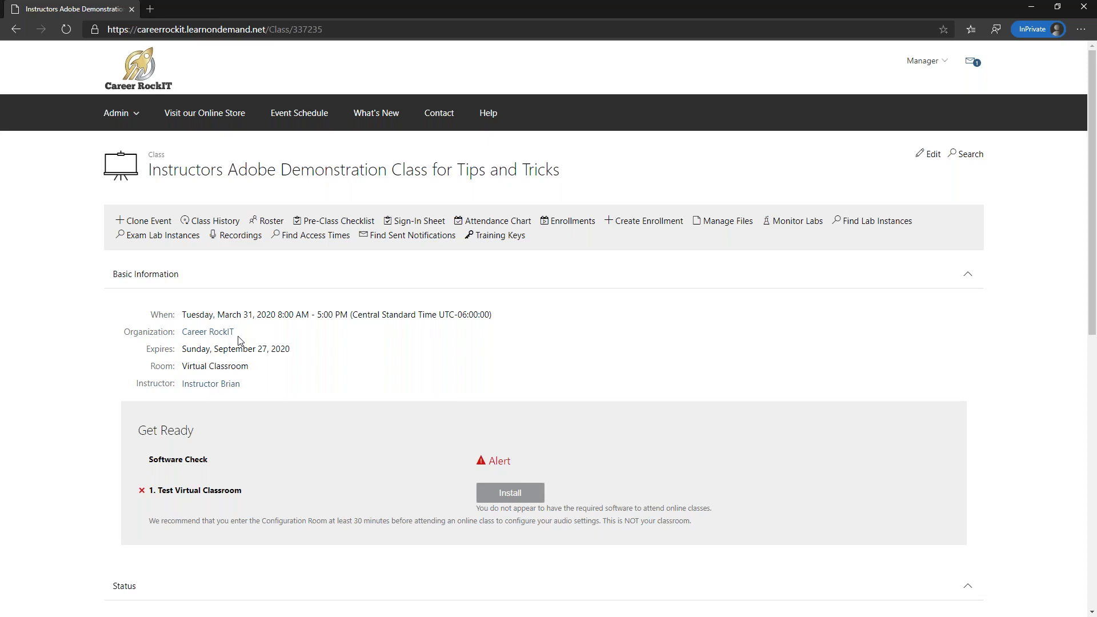
pyautogui.scroll(-5, 237, 340)
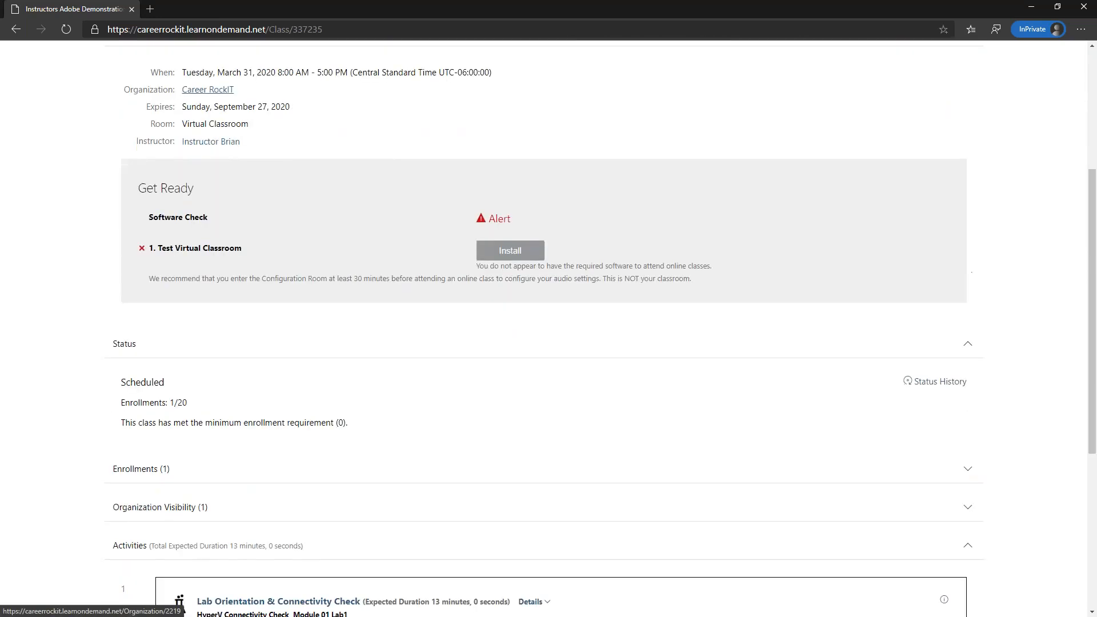
pyautogui.scroll(5, 193, 200)
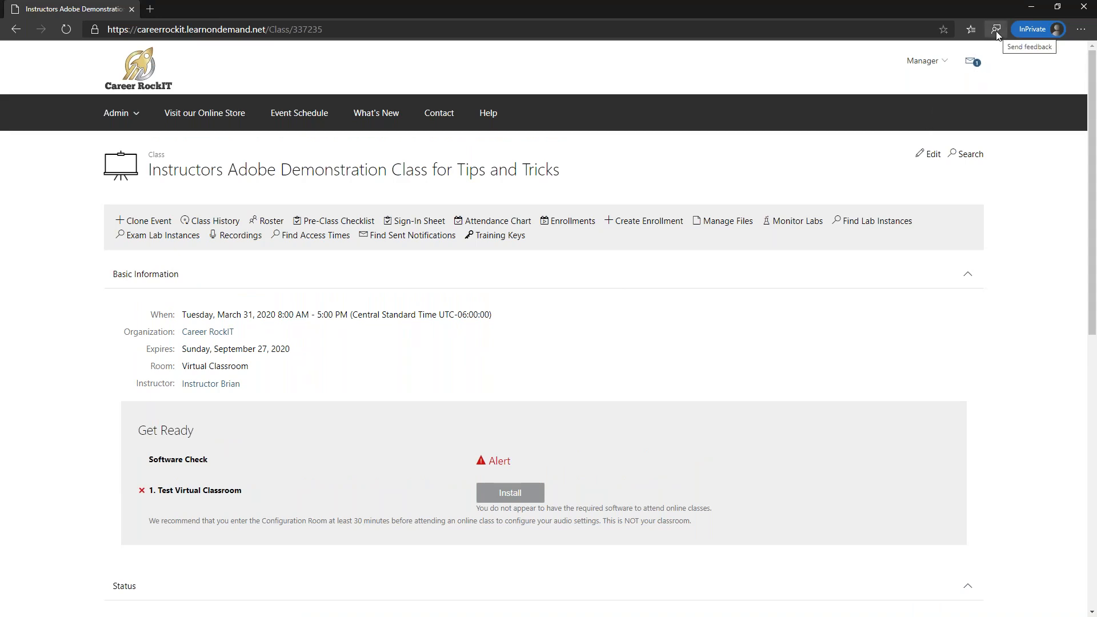
pyautogui.click(1032, 7)
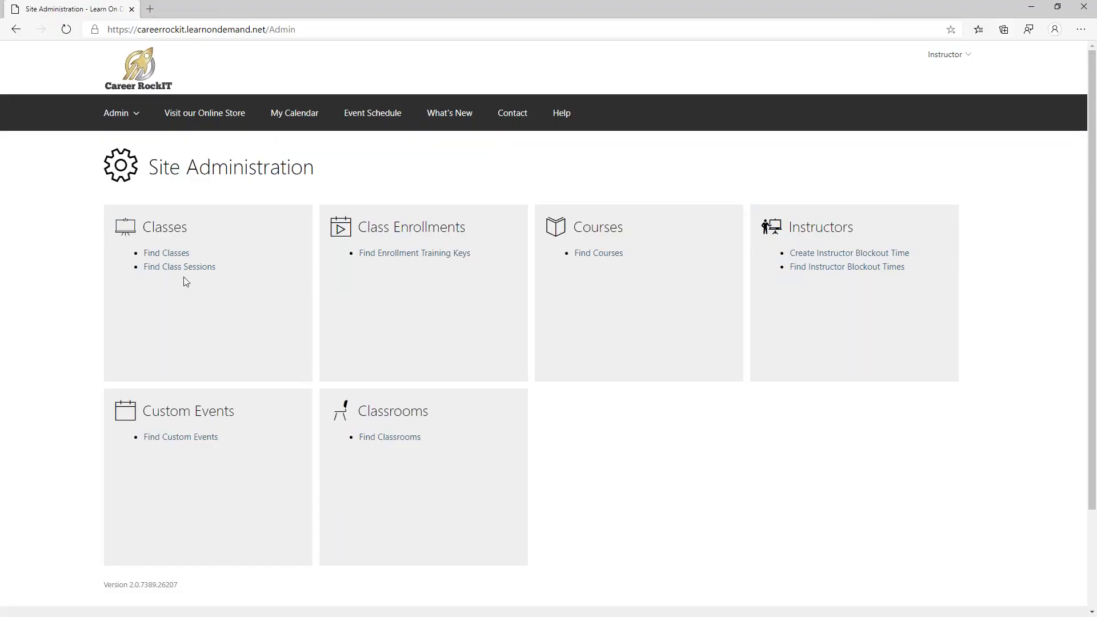
# - Search for classes starting Today and open the Instructors Adobe Demonstration Class for Tips and Tricks
pyautogui.click(179, 253)
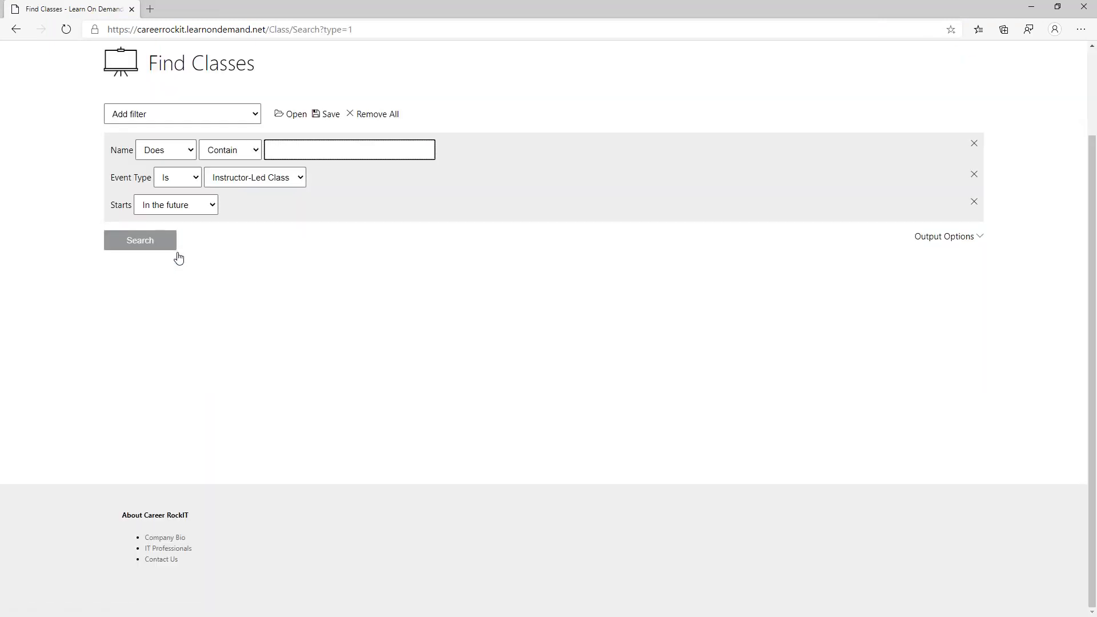
pyautogui.click(152, 245)
pyautogui.click(174, 204)
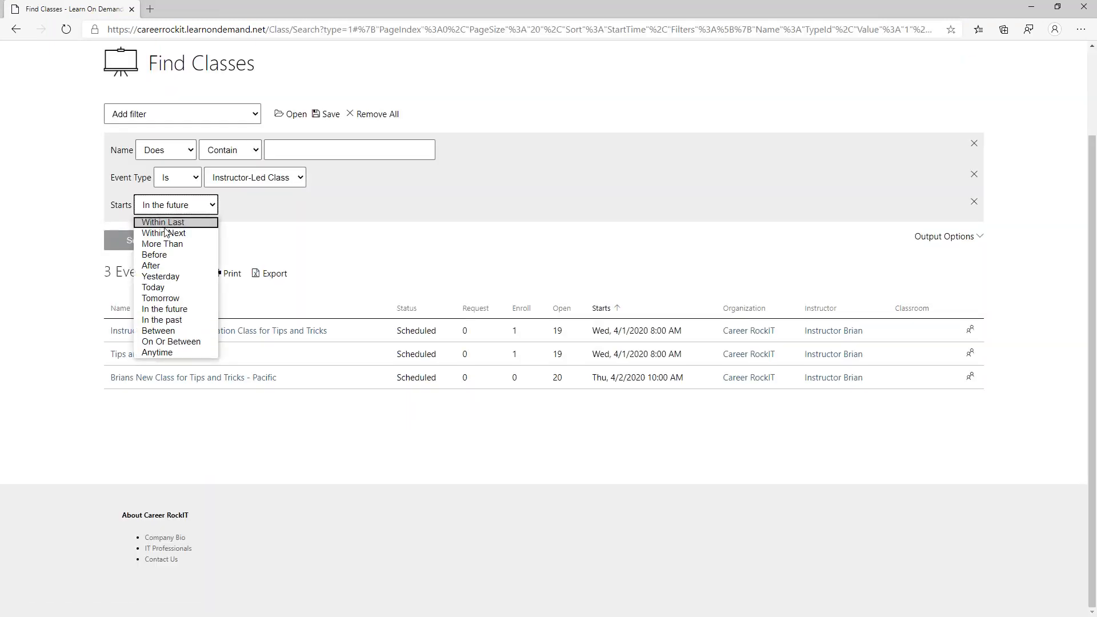
pyautogui.click(166, 287)
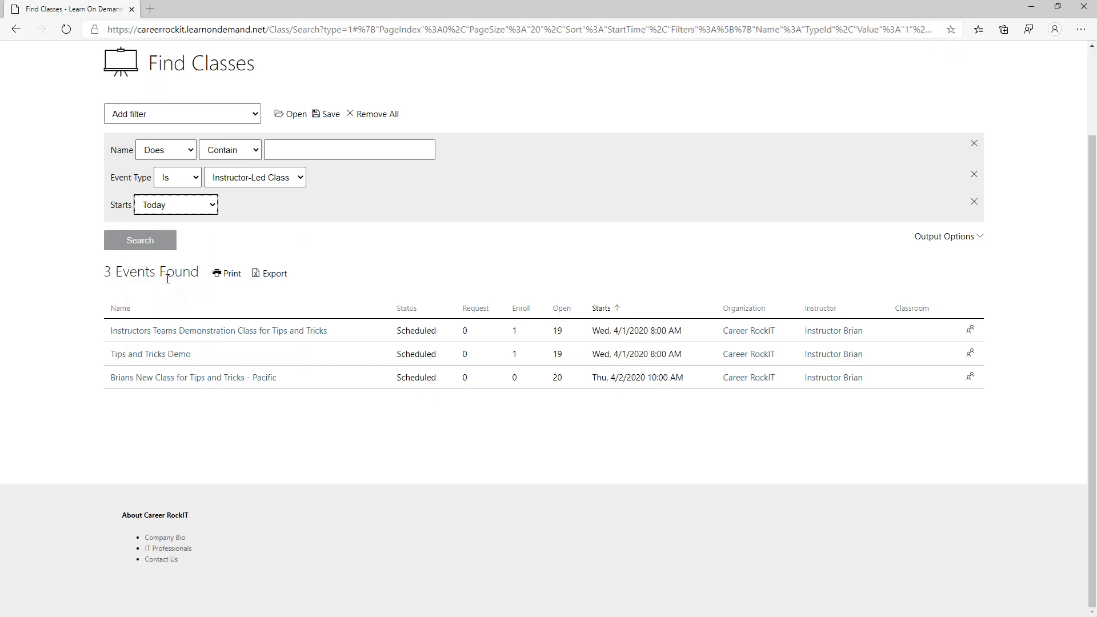
pyautogui.click(149, 245)
pyautogui.click(171, 330)
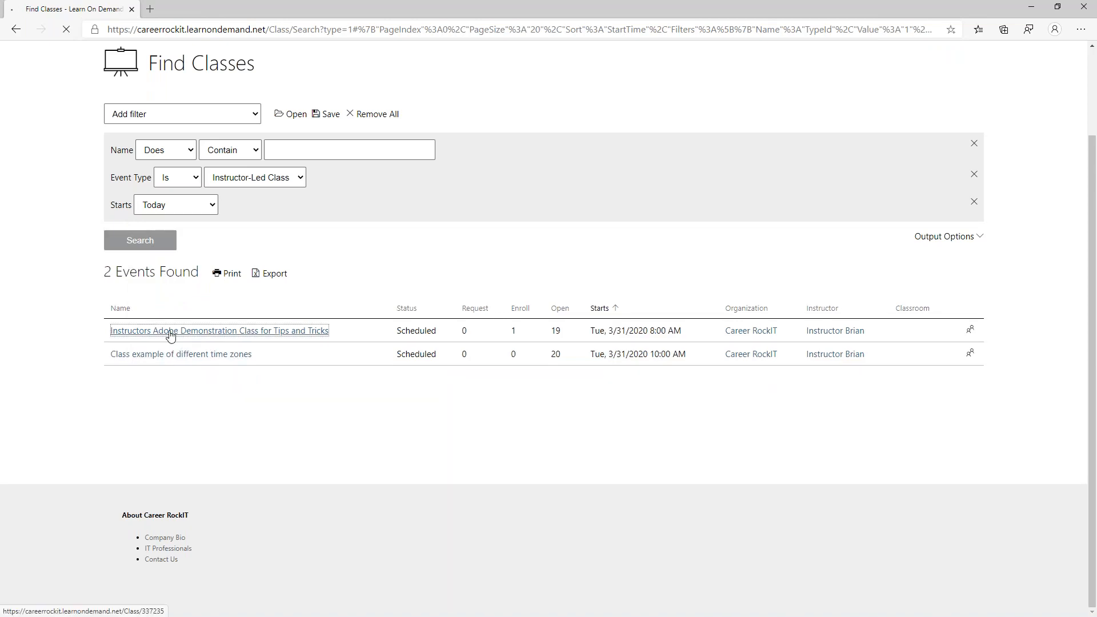
pyautogui.scroll(-2, 208, 320)
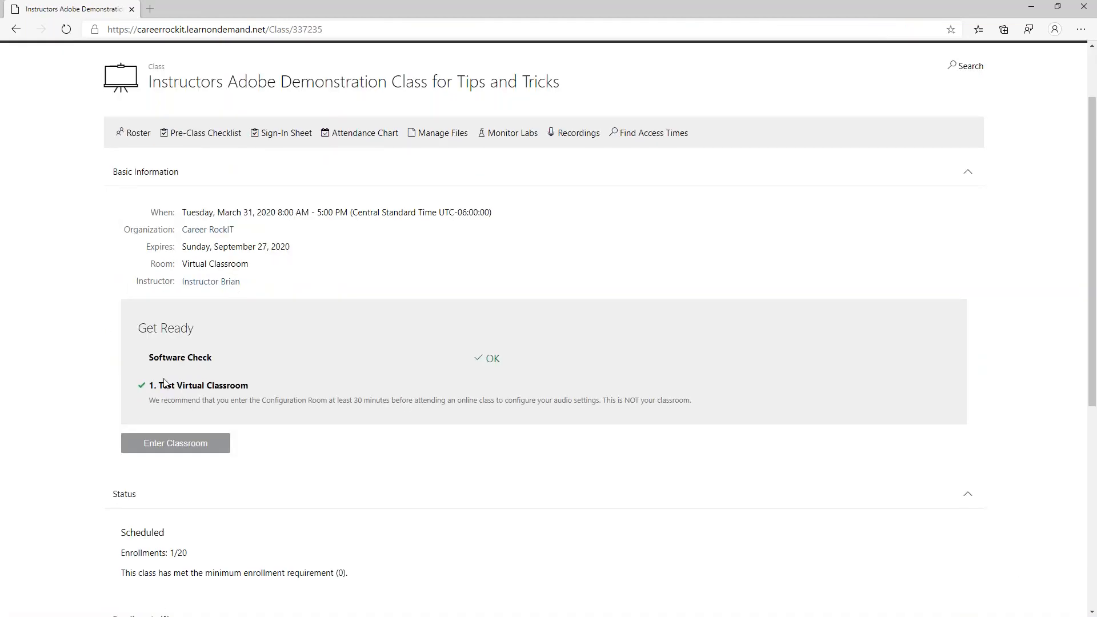
pyautogui.scroll(-5, 207, 234)
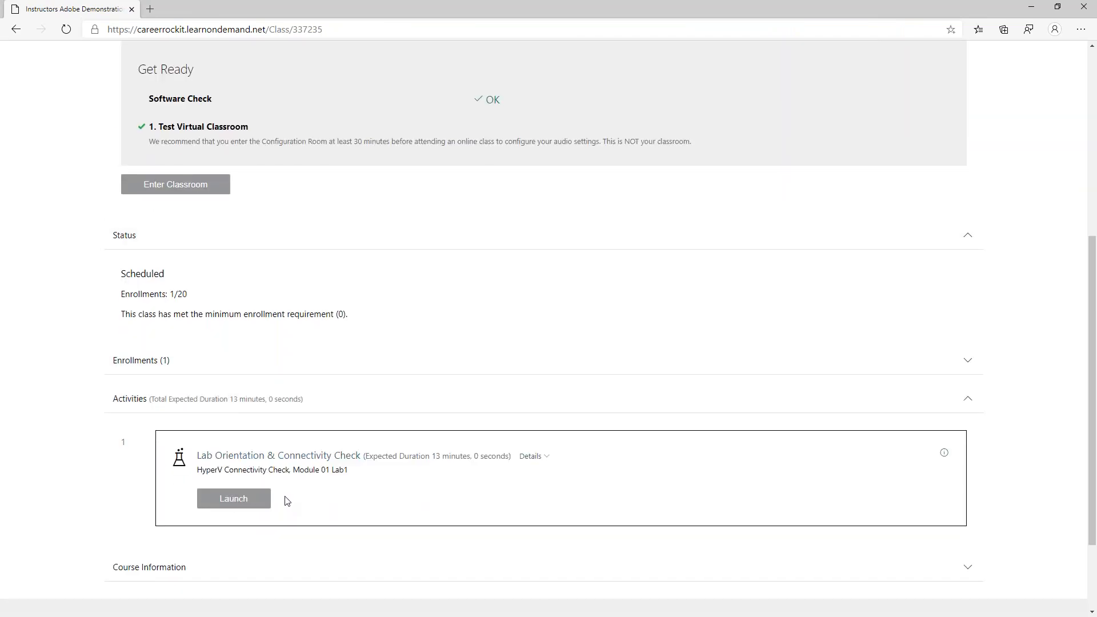
pyautogui.scroll(10, 287, 500)
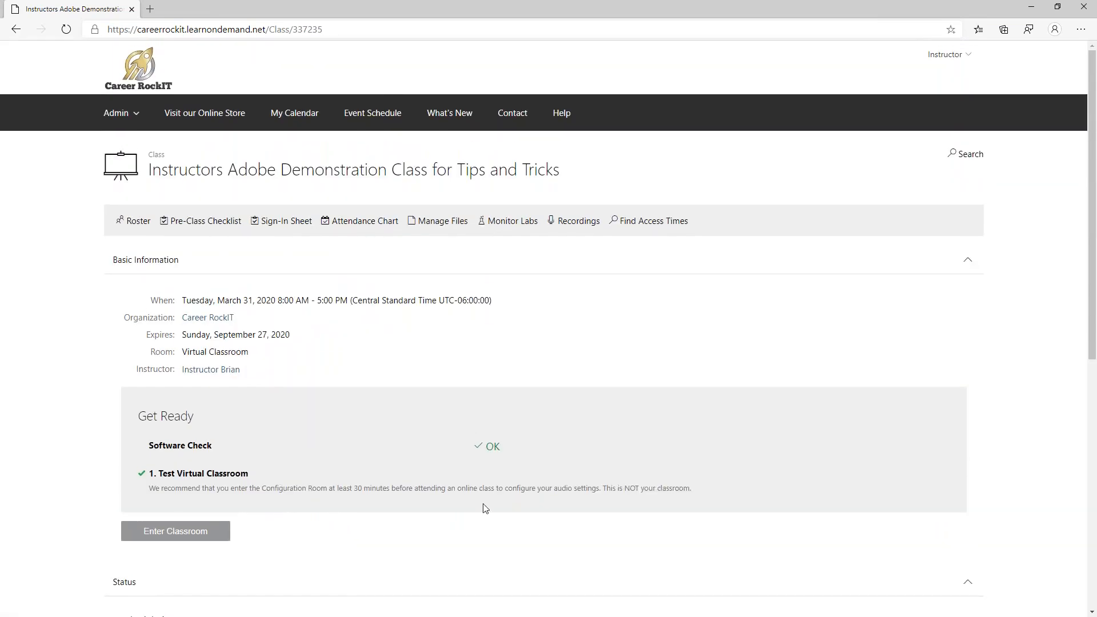
# - Launch the class's virtual classroom in Adobe Connect, then return to Site Administration
pyautogui.click(175, 532)
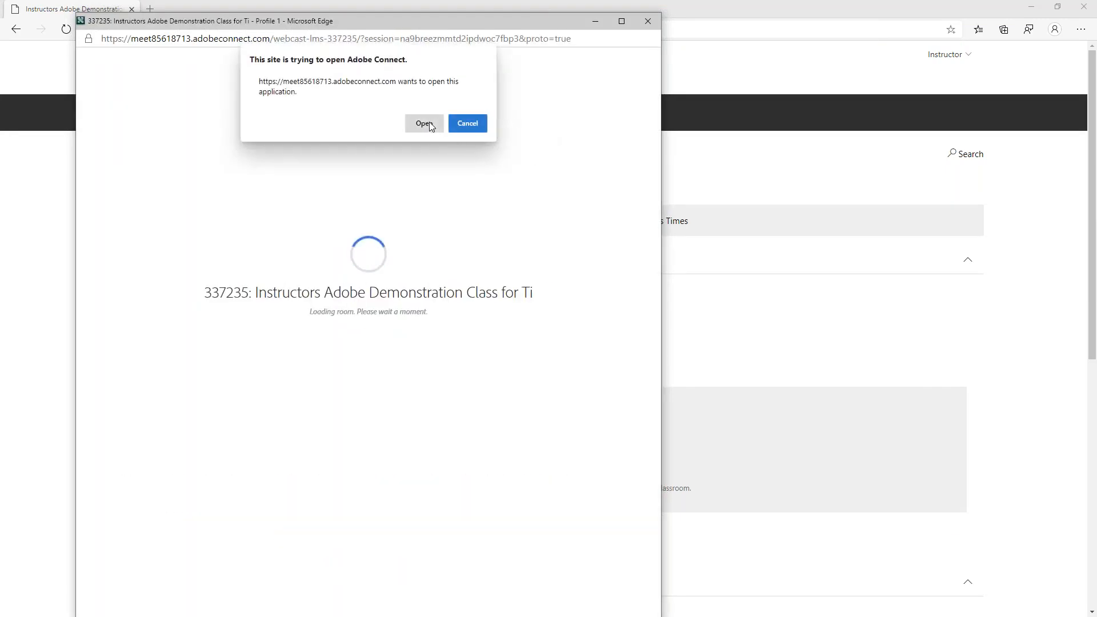
pyautogui.click(425, 123)
pyautogui.click(647, 21)
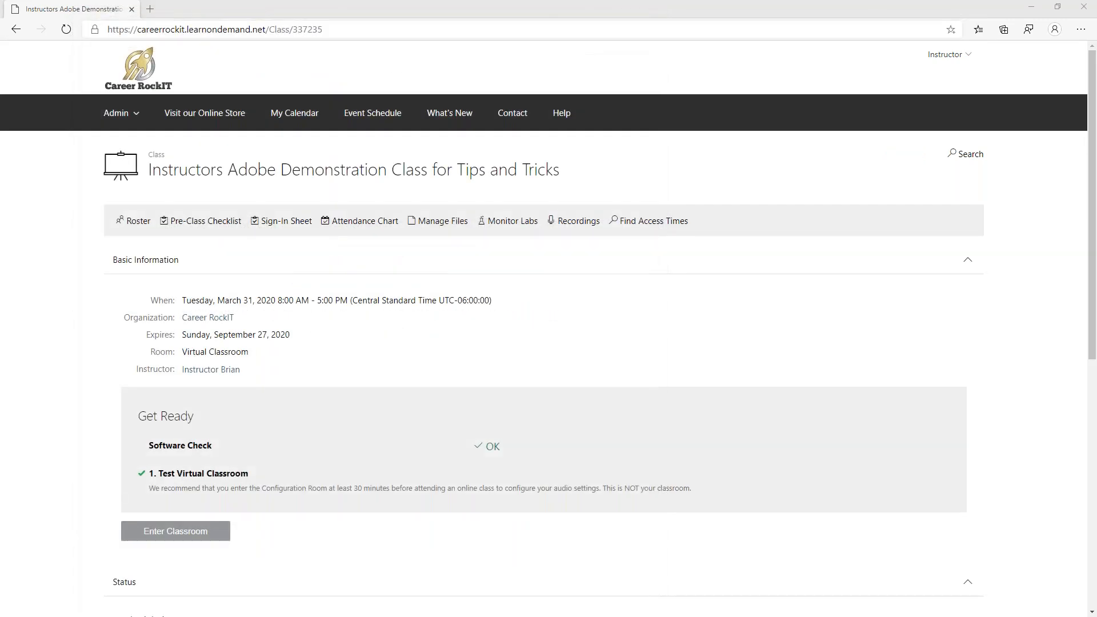
pyautogui.moveTo(1096, 80); pyautogui.dragTo(702, 65)
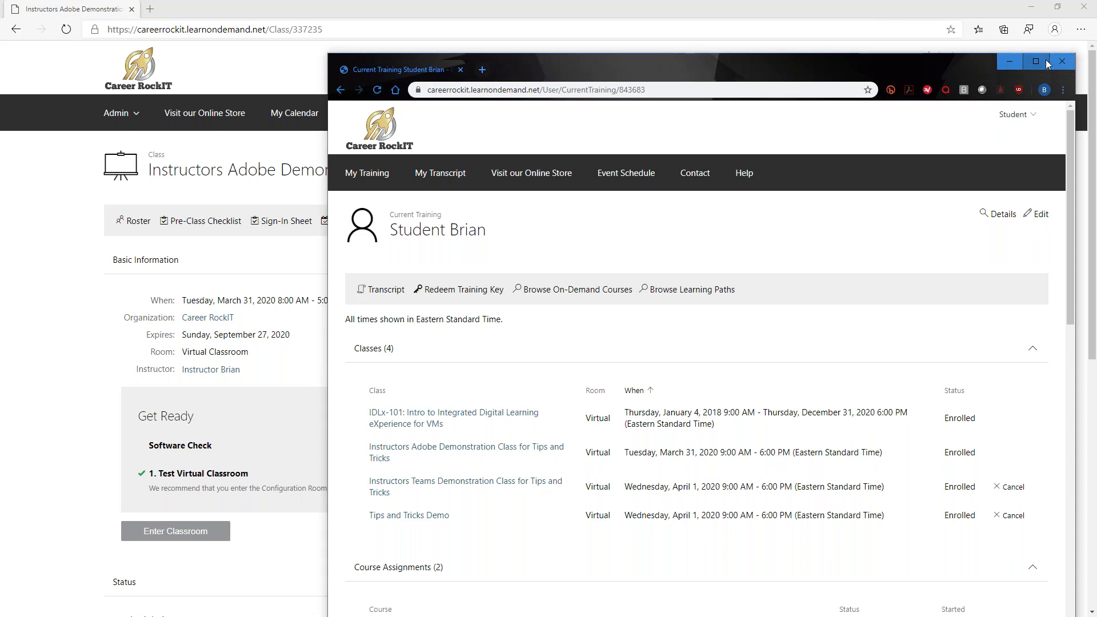
pyautogui.moveTo(880, 64); pyautogui.dragTo(1096, 64)
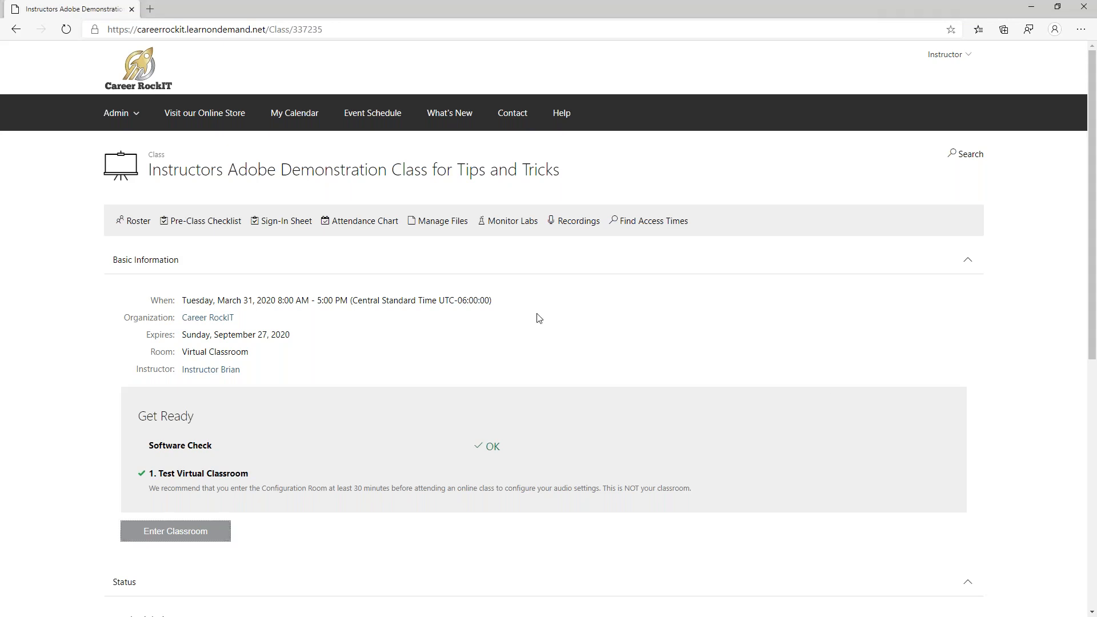
pyautogui.click(143, 74)
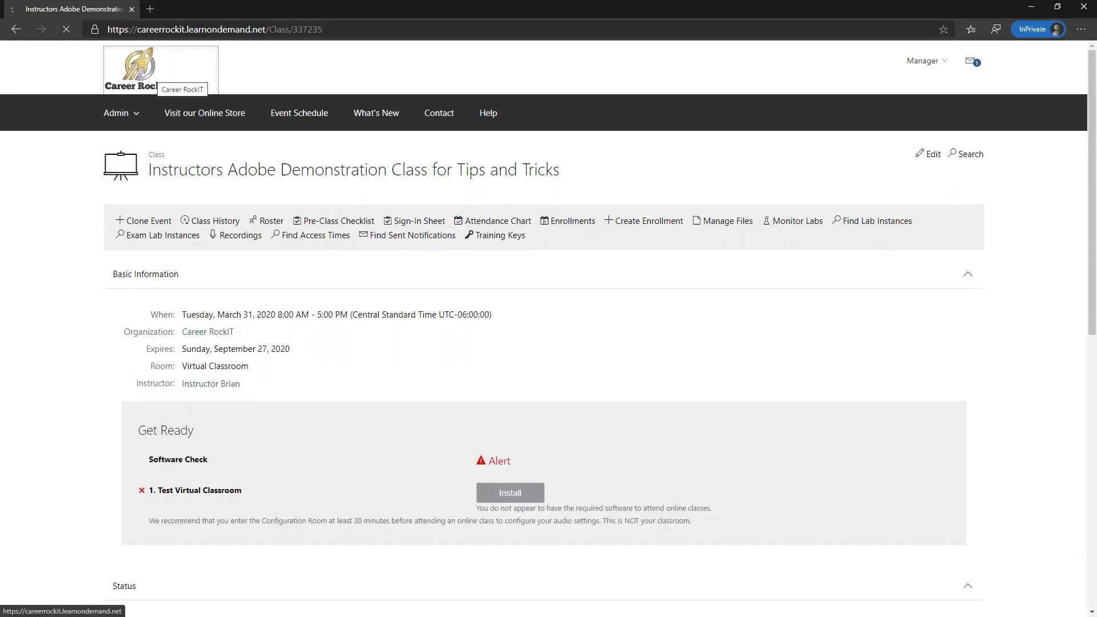
# - In the manager view, find the Tips and Tricks - Pacific class and open its empty roster
pyautogui.click(153, 72)
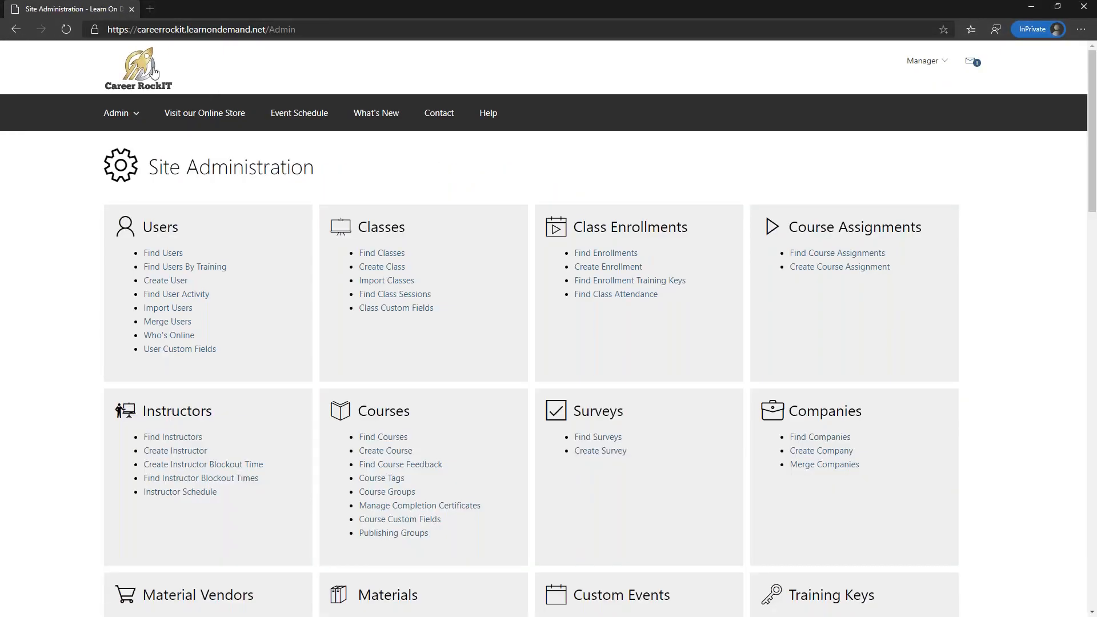
pyautogui.click(382, 253)
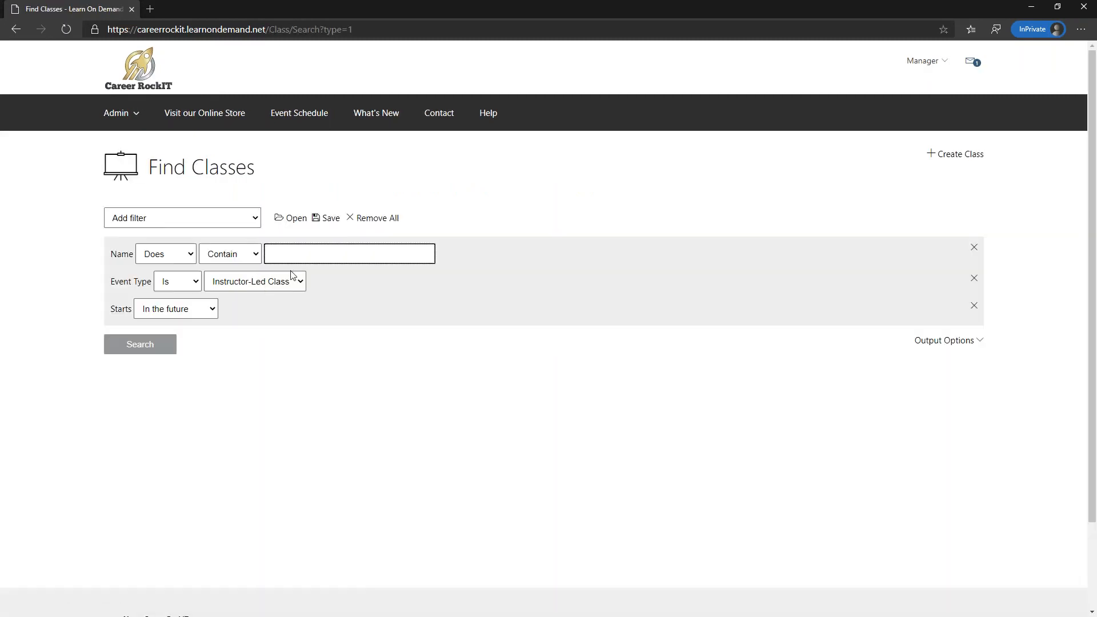
pyautogui.click(159, 345)
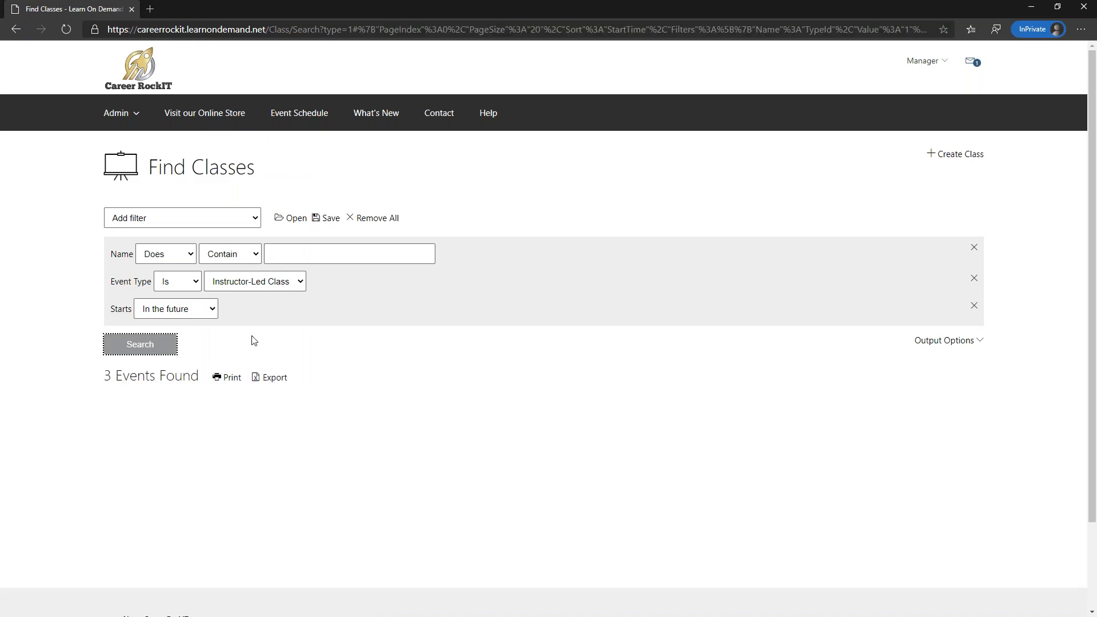
pyautogui.scroll(-2, 252, 334)
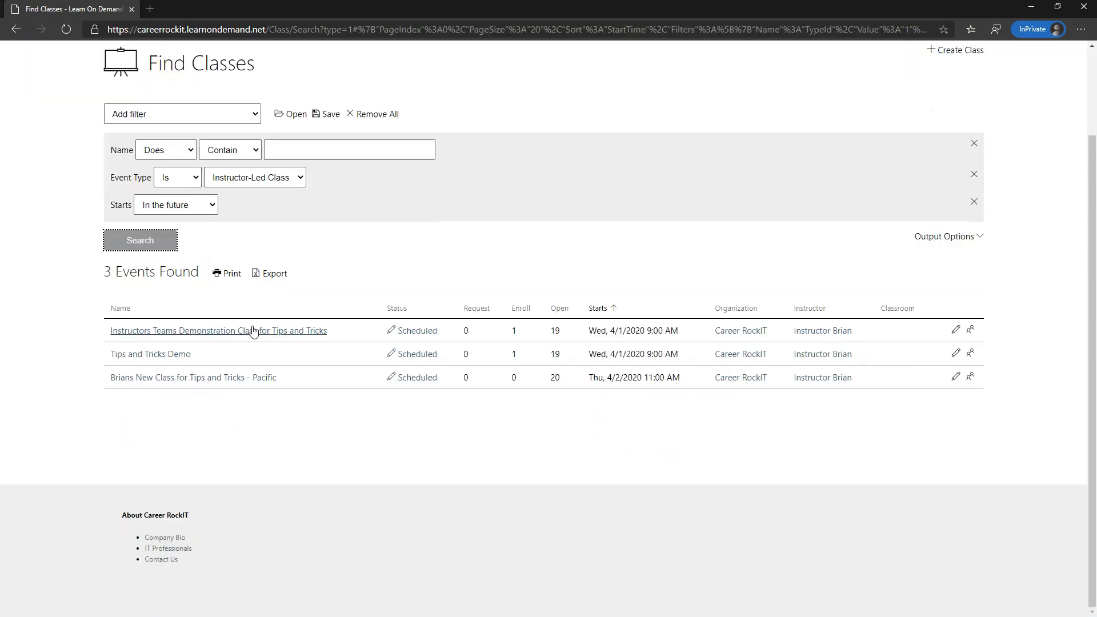
pyautogui.click(141, 379)
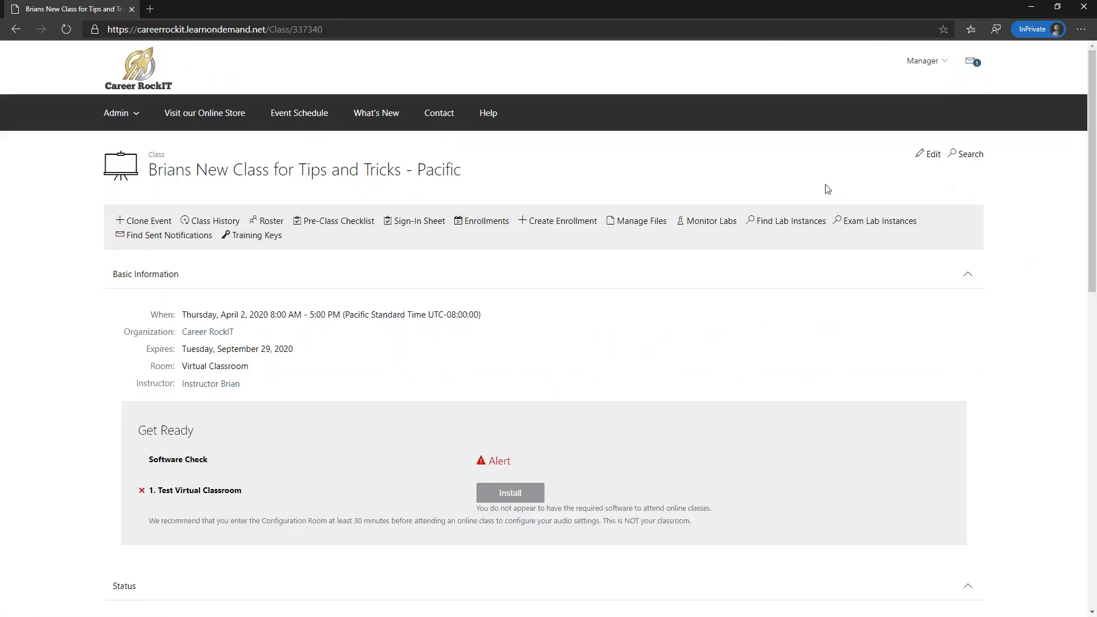
pyautogui.click(271, 222)
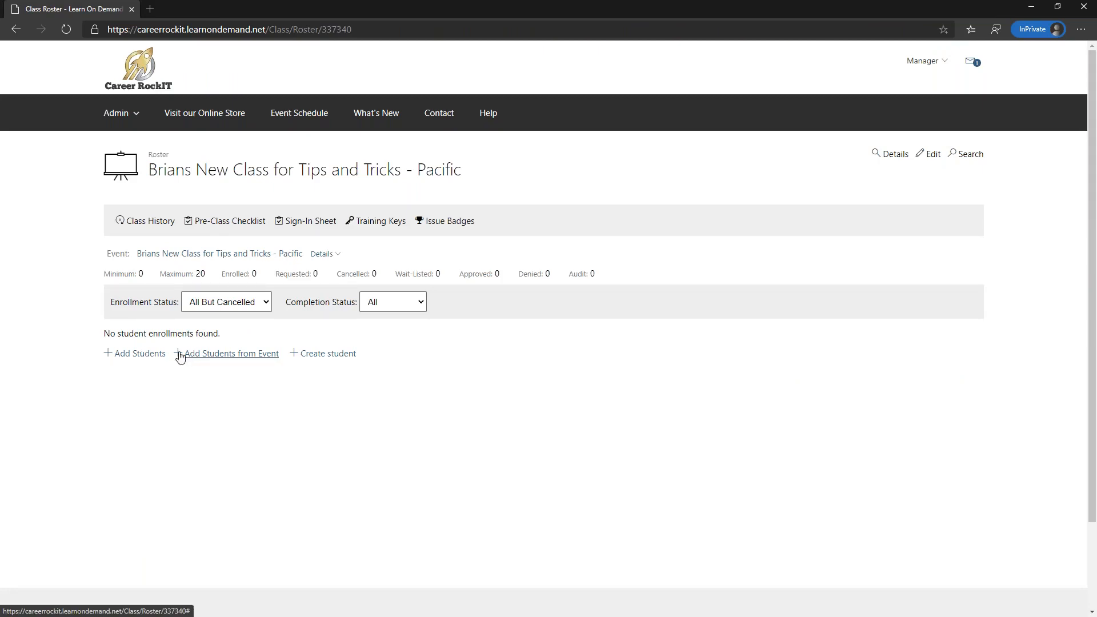
# - Search users by the student's last and first name, without the schedule-conflict filter, and select them
pyautogui.click(135, 354)
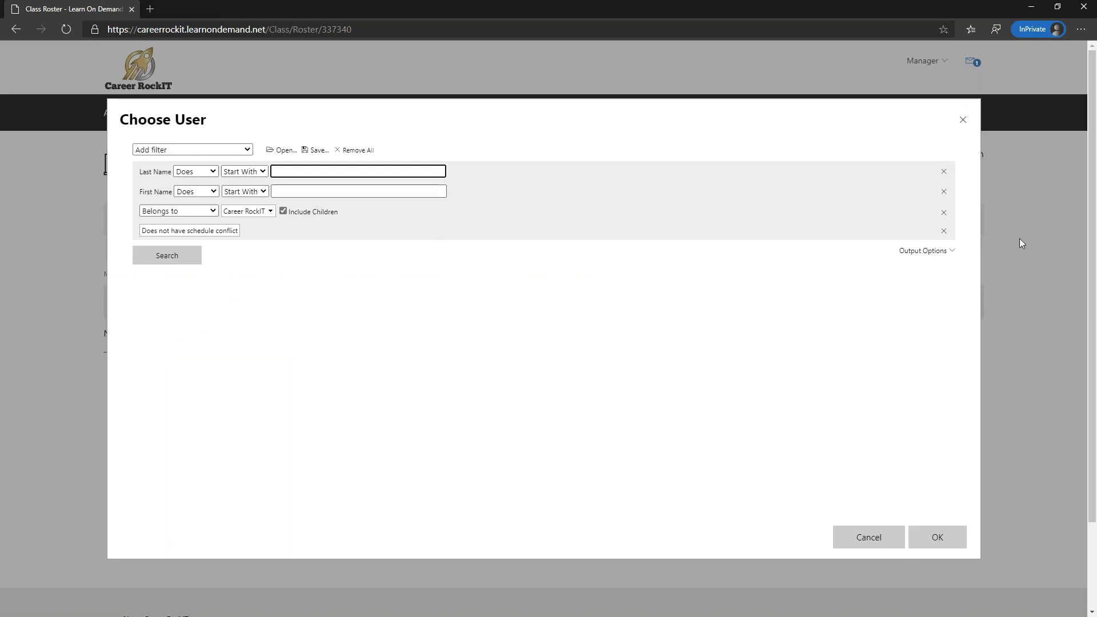
pyautogui.click(943, 231)
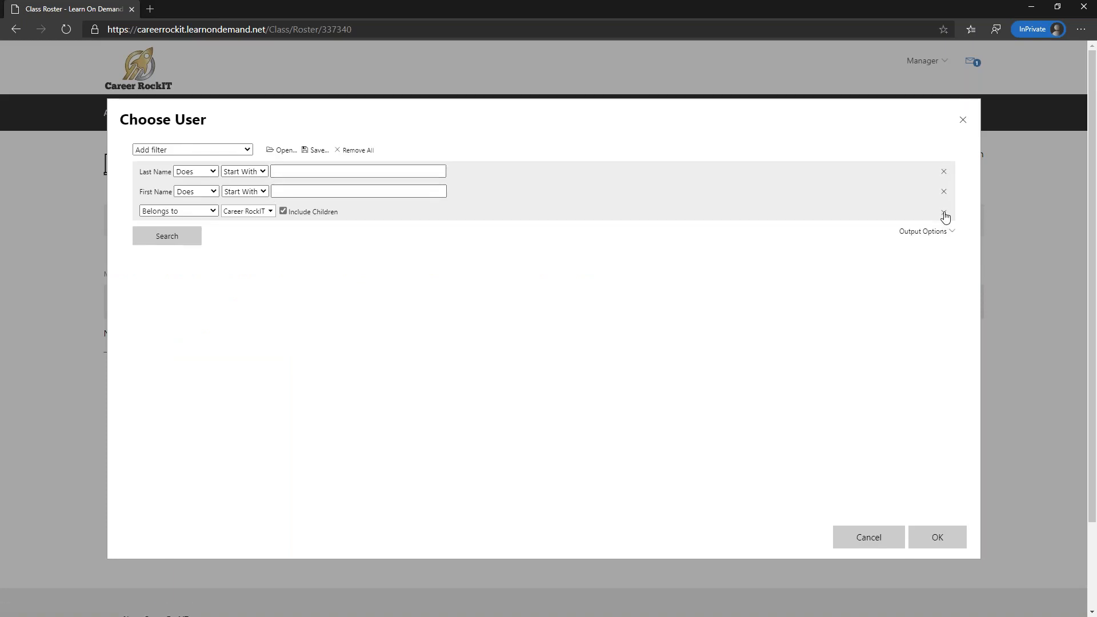
pyautogui.click(404, 173)
pyautogui.write('brian')
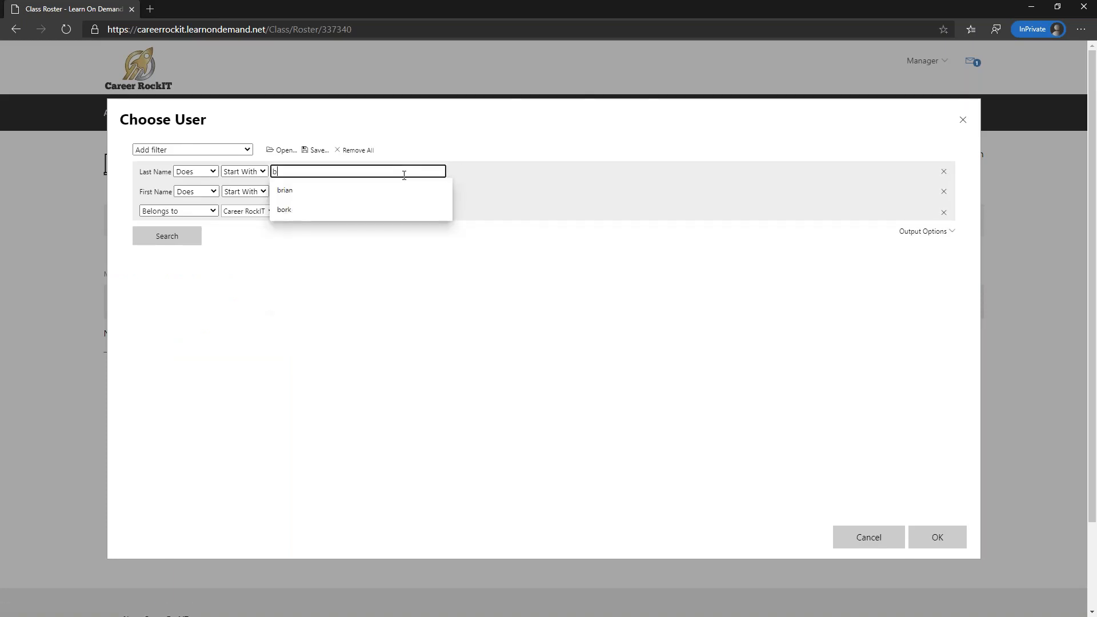
pyautogui.press('Tab')
pyautogui.press('Tab')
pyautogui.press('Tab')
pyautogui.press('Tab')
pyautogui.write('student')
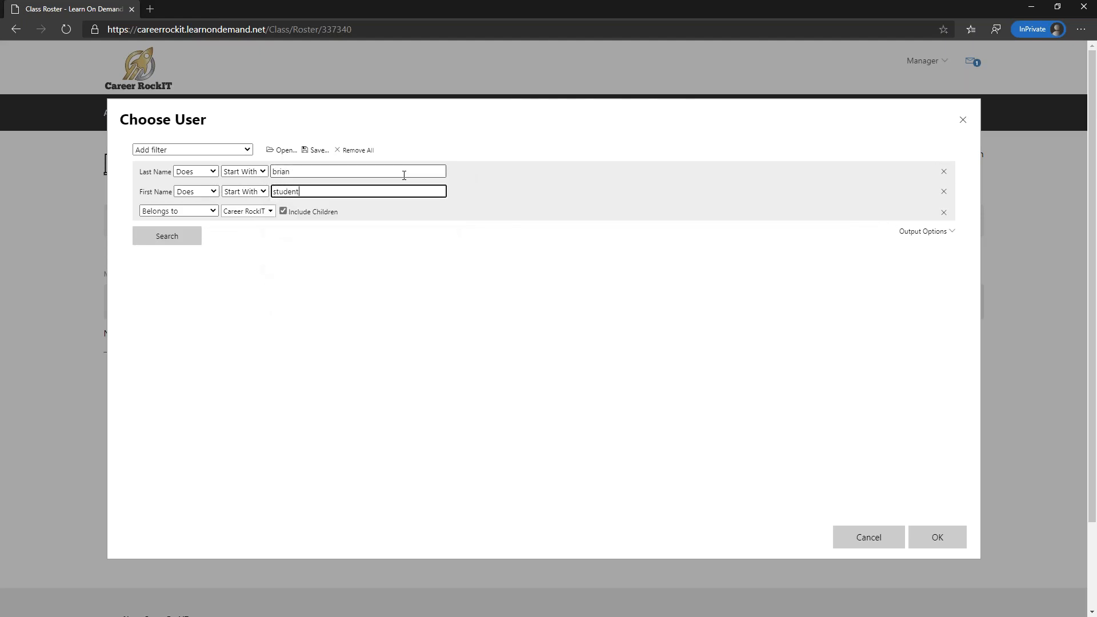
pyautogui.press('Return')
pyautogui.click(264, 319)
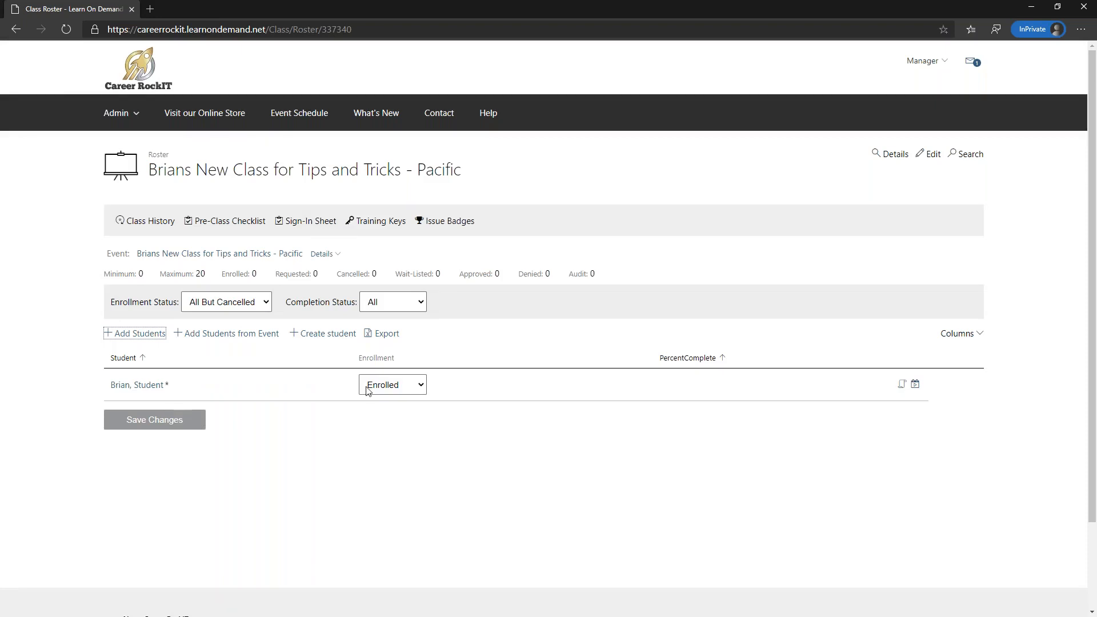
# - Save the roster with the student enrolled and return to Site Administration
pyautogui.click(136, 422)
pyautogui.click(136, 421)
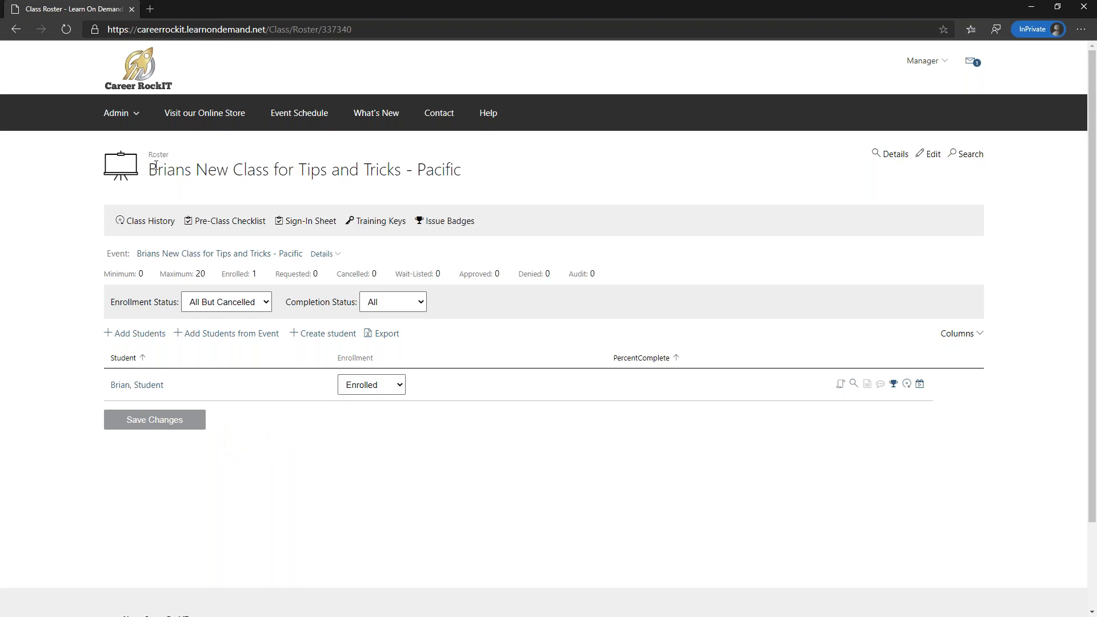
pyautogui.click(135, 68)
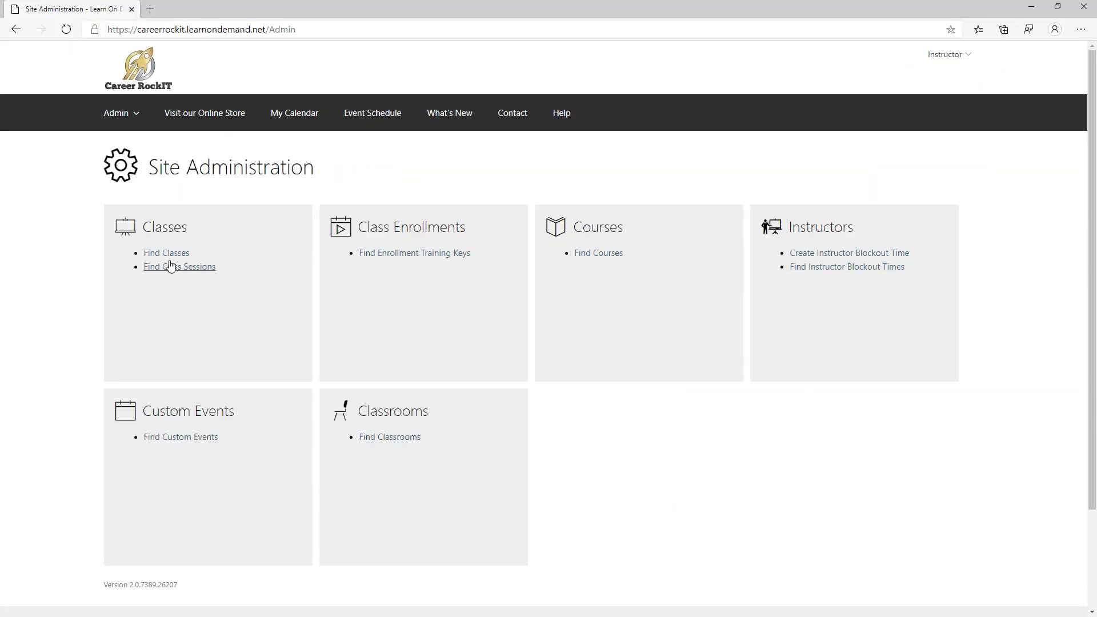
# - Find classes starting Today and open the Instructors Adobe Demonstration Class for Tips and Tricks
pyautogui.click(167, 253)
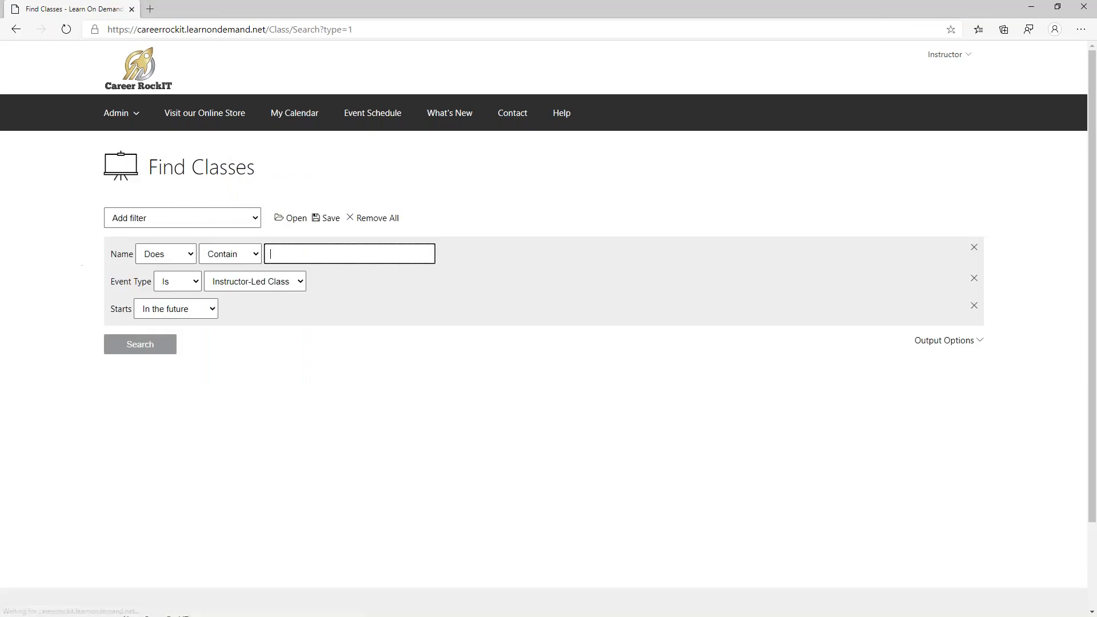
pyautogui.click(162, 304)
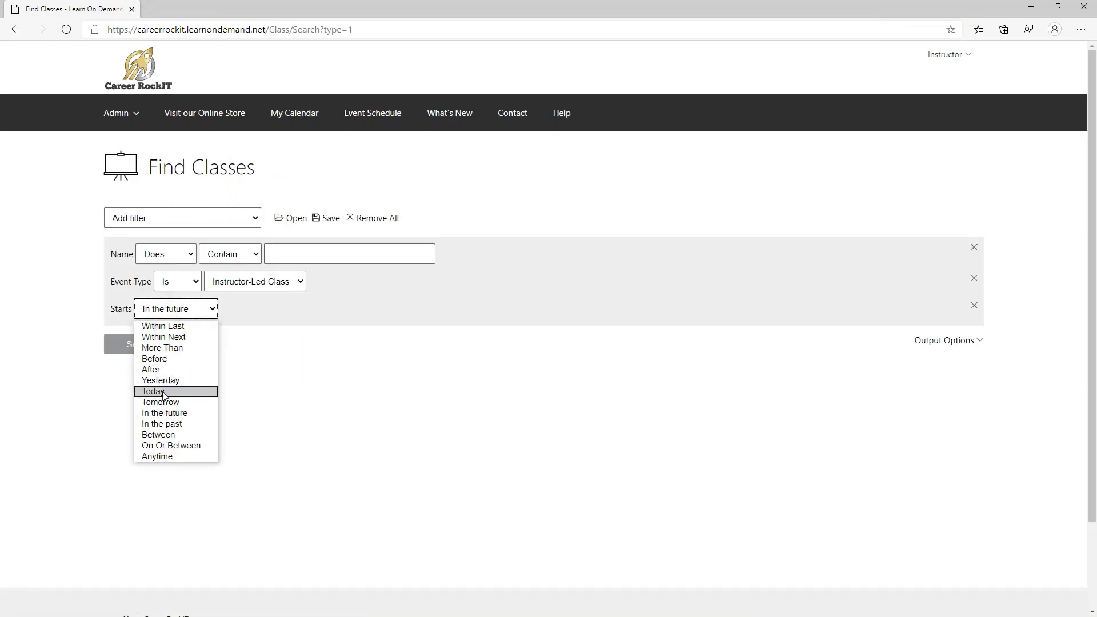
pyautogui.click(165, 390)
pyautogui.click(147, 350)
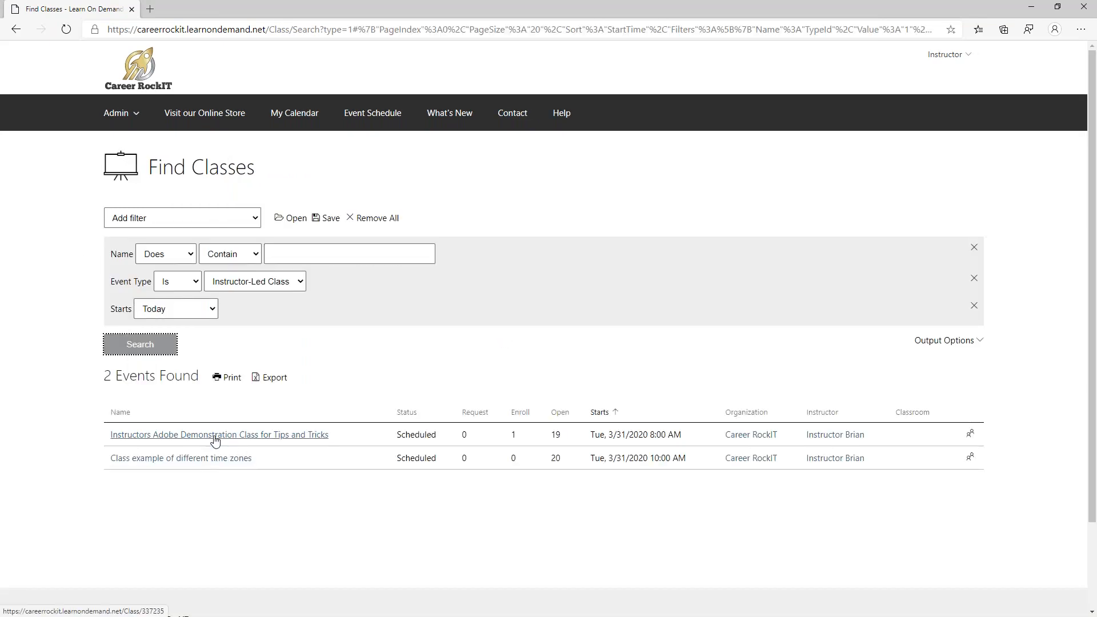
pyautogui.click(216, 435)
# - Check the Adobe demo class roster, return to its details, and bring the student's window on screen
pyautogui.scroll(-8, 312, 363)
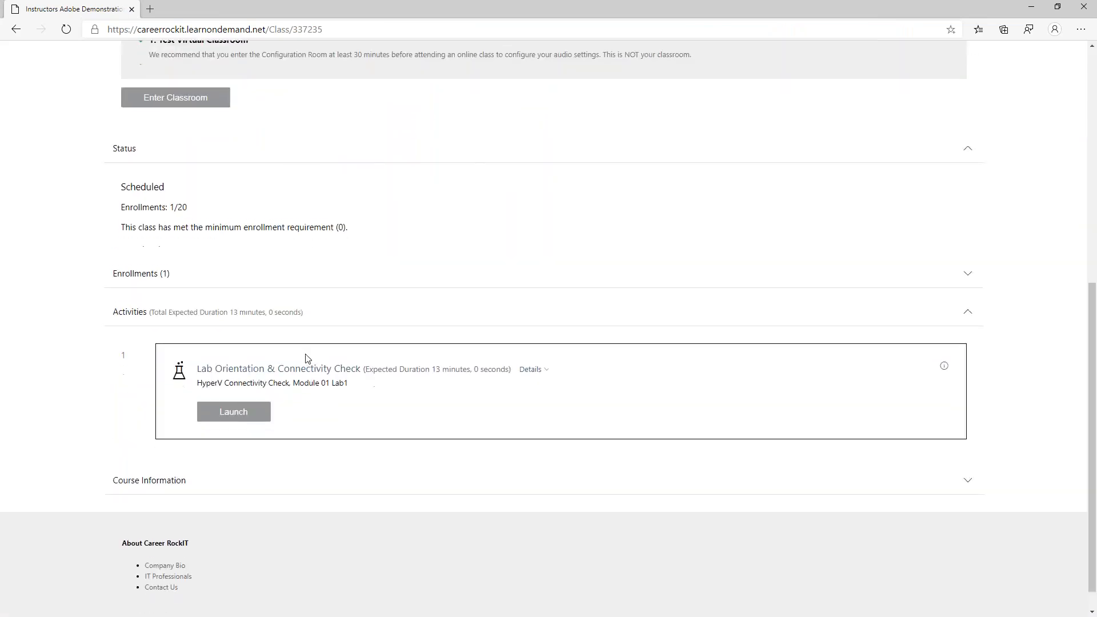
pyautogui.scroll(8, 261, 191)
pyautogui.click(136, 222)
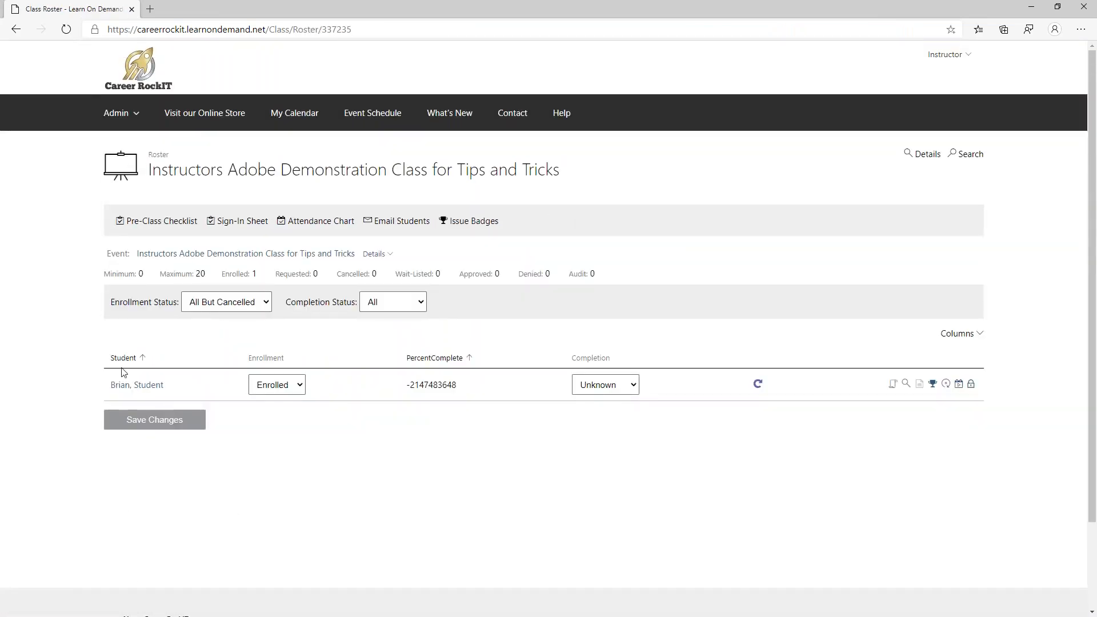
pyautogui.hotkey('alt', 'Left')
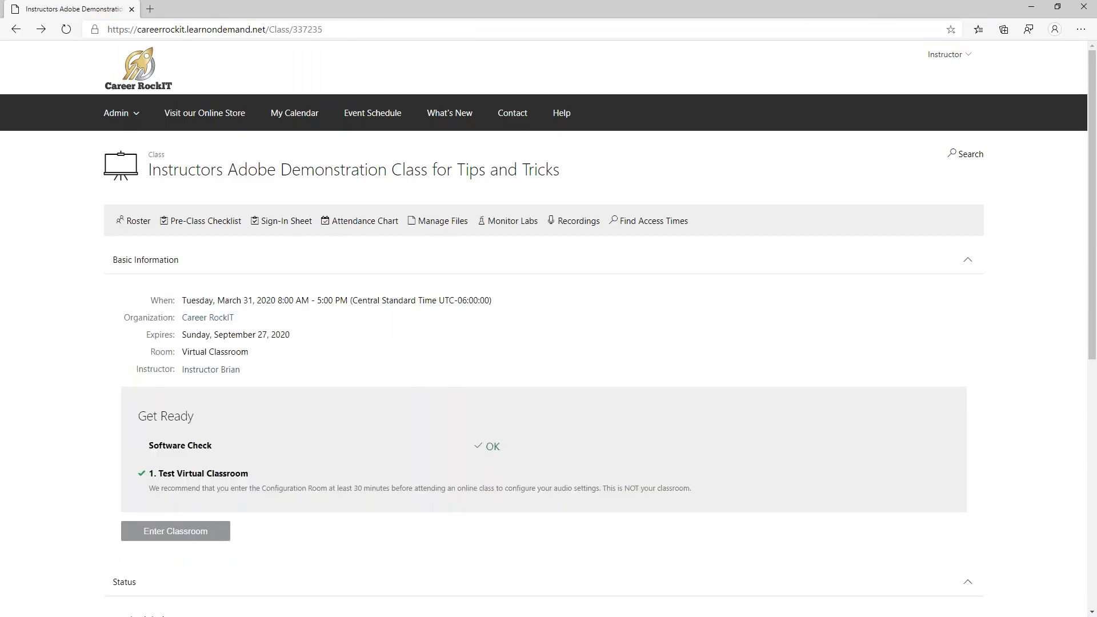
pyautogui.moveTo(1096, 29); pyautogui.dragTo(490, 14)
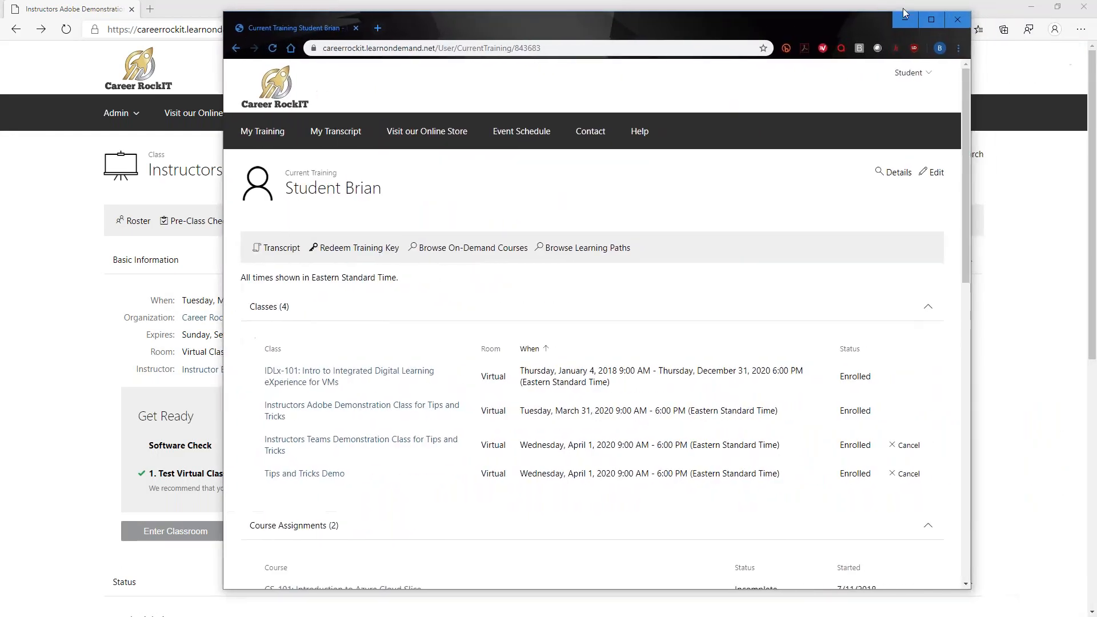
# - Open the student's Instructors Adobe Demonstration Class for Tips and Tricks enrollment from My Training
pyautogui.click(937, 21)
pyautogui.click(124, 113)
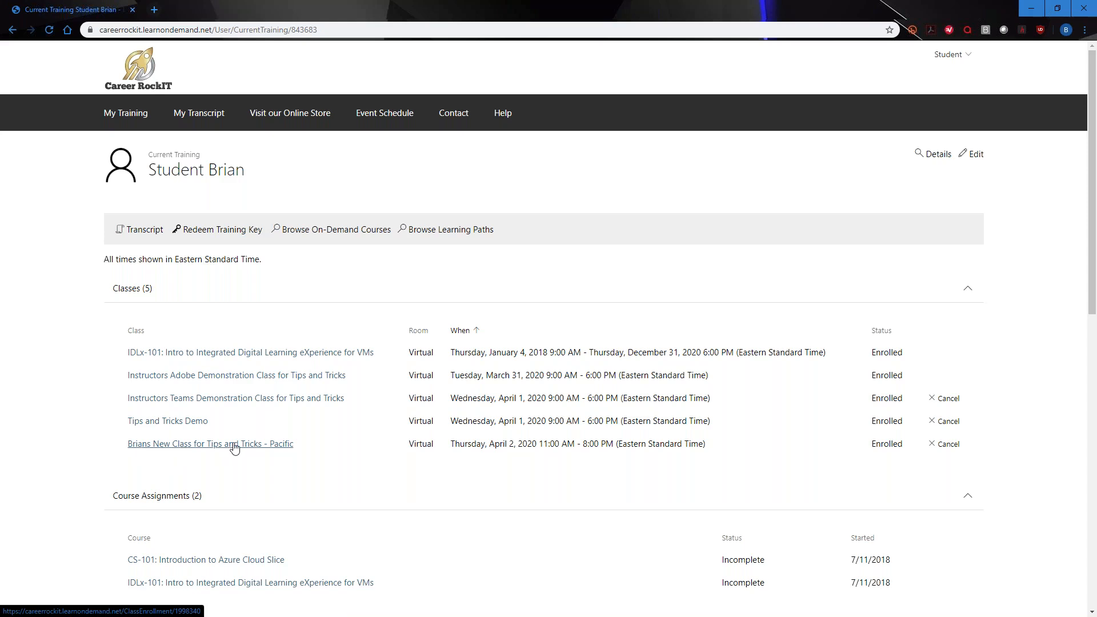
pyautogui.click(172, 379)
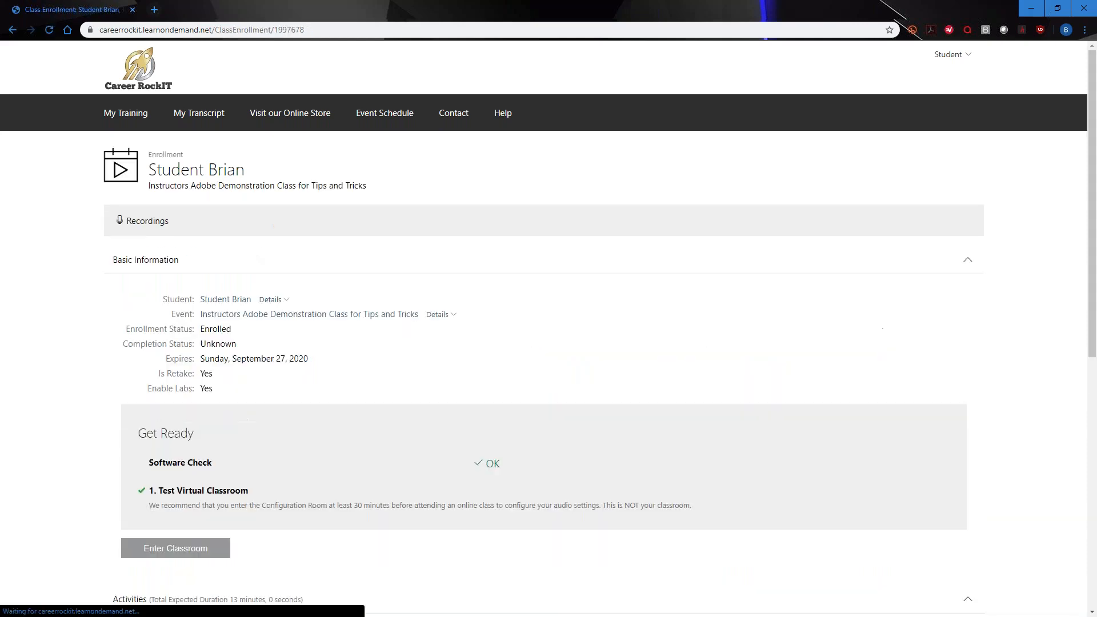
pyautogui.scroll(-3, 296, 221)
pyautogui.scroll(-1, 289, 243)
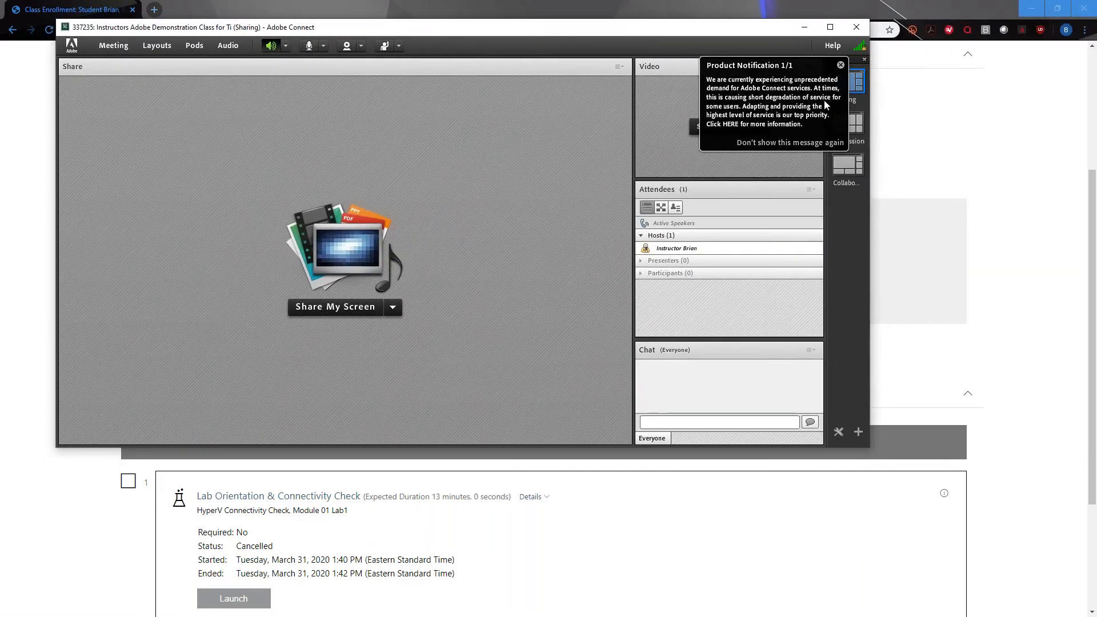
pyautogui.click(840, 64)
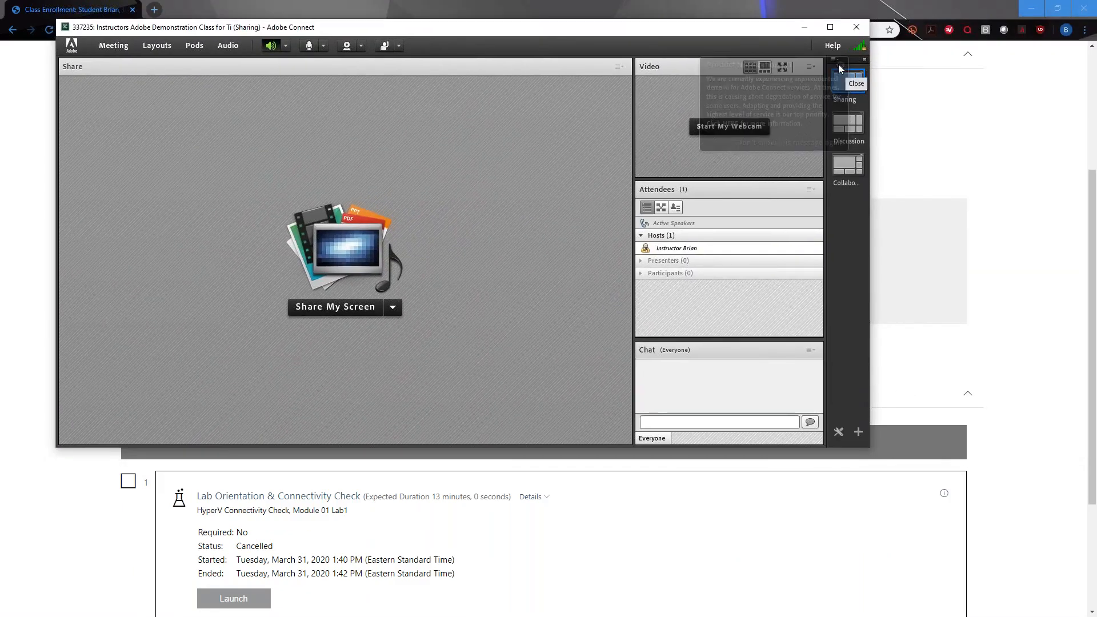
pyautogui.click(913, 11)
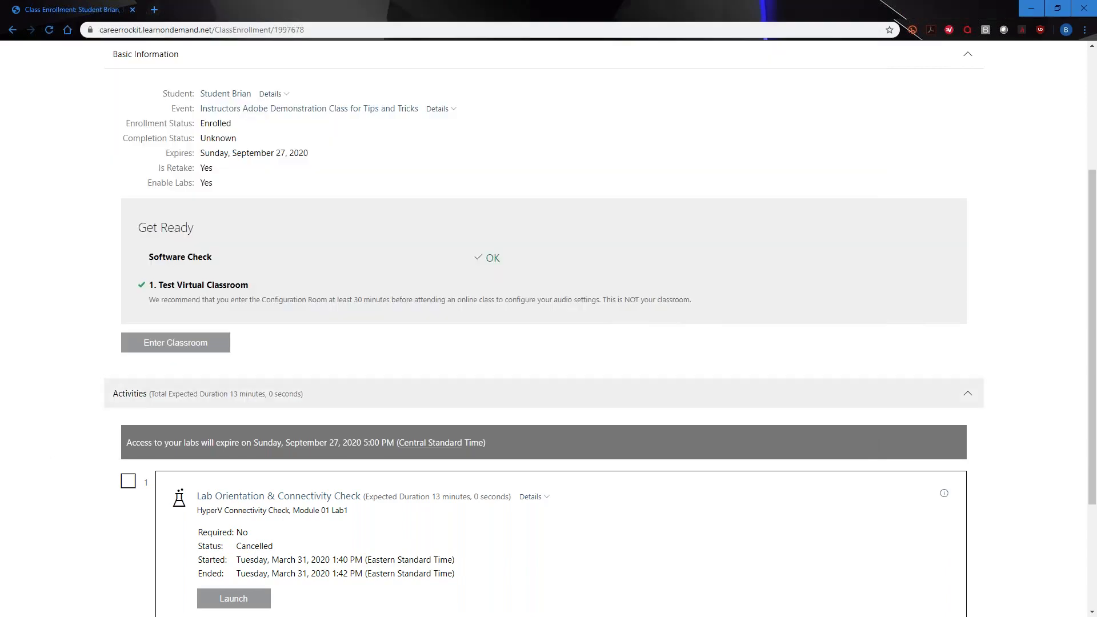
# - Enter the classroom, launching the meeting in the Adobe Connect app
pyautogui.click(166, 344)
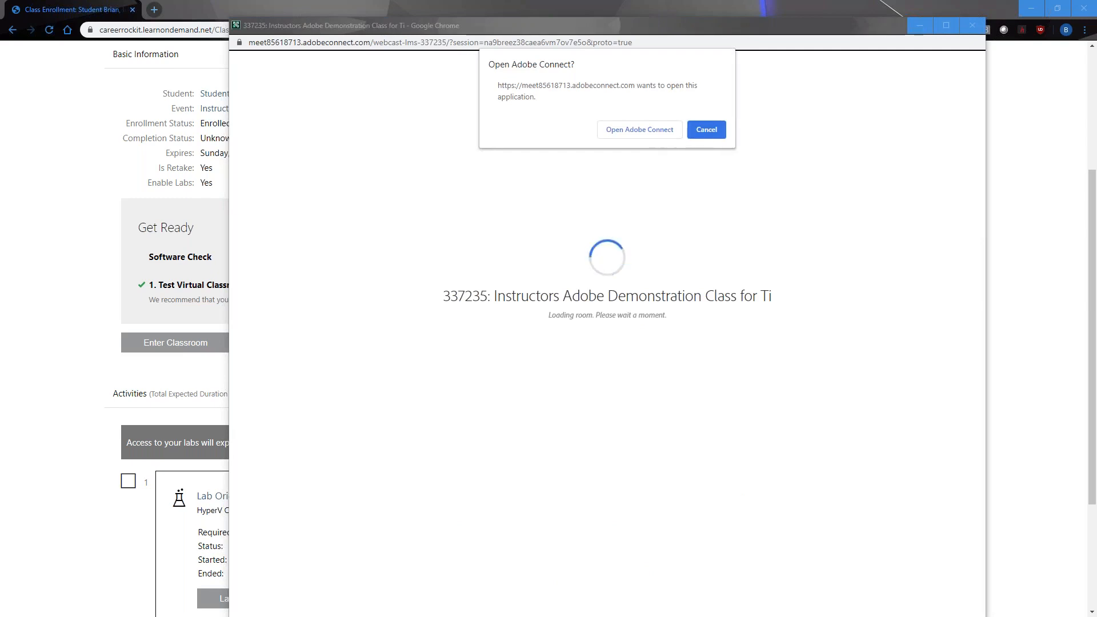
pyautogui.click(632, 130)
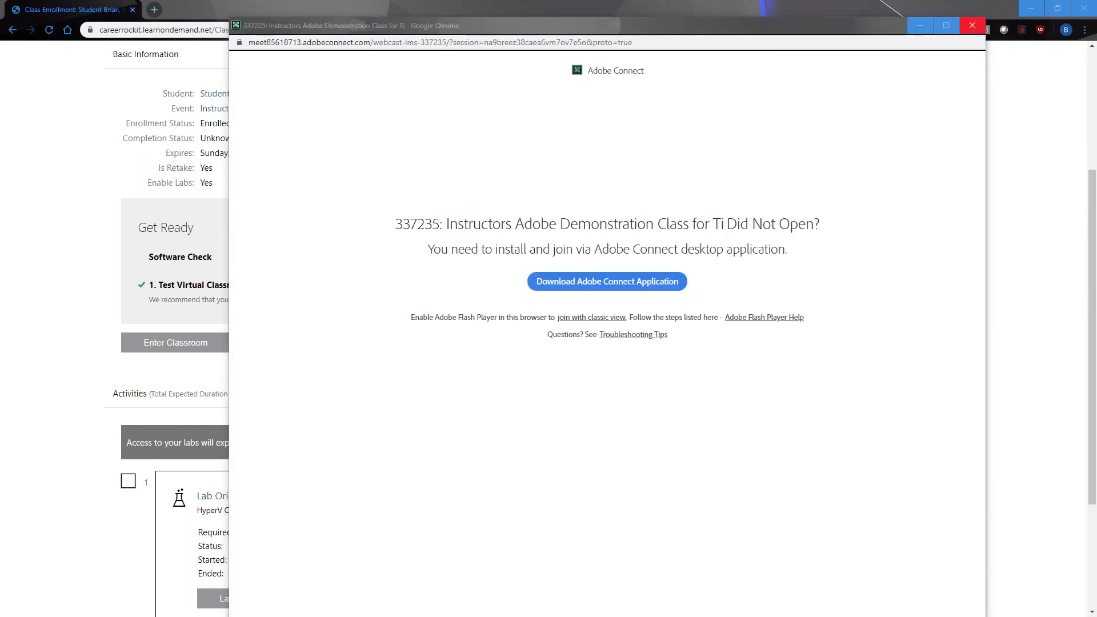
pyautogui.click(973, 26)
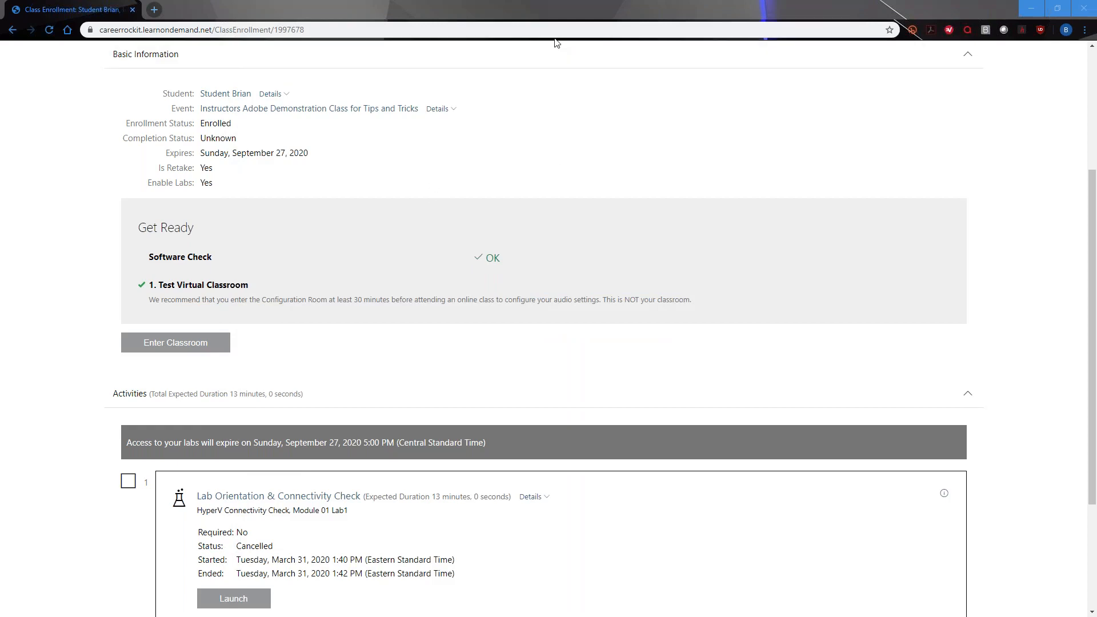
pyautogui.scroll(3, 506, 181)
pyautogui.scroll(-5, 506, 182)
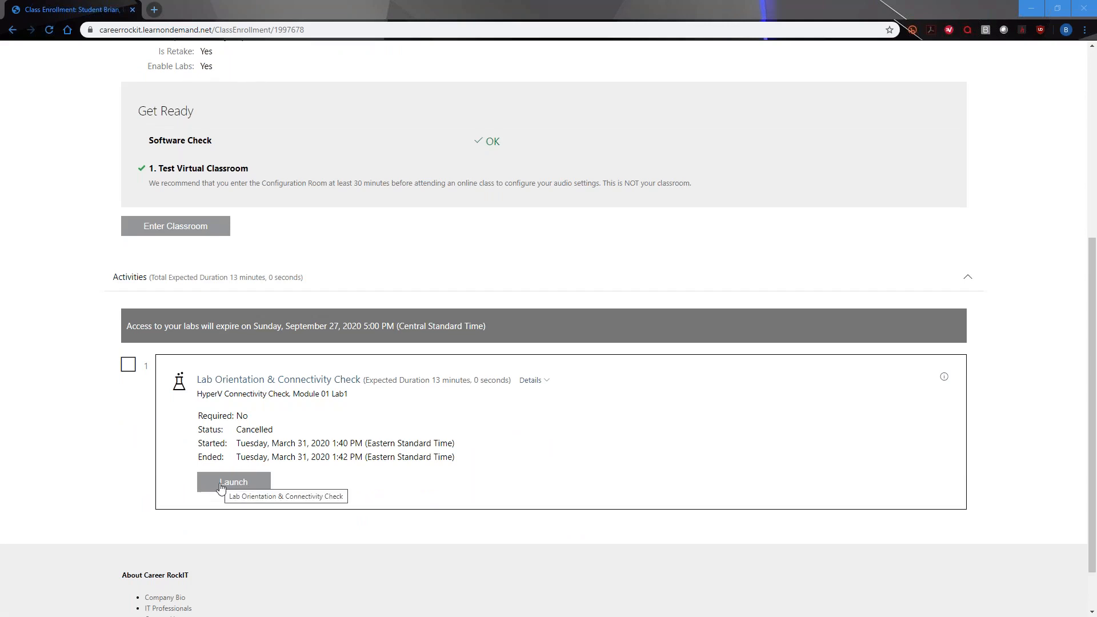
# - Launch the Lab Orientation & Connectivity Check lab and bring the Adobe Connect meeting forward
pyautogui.click(222, 485)
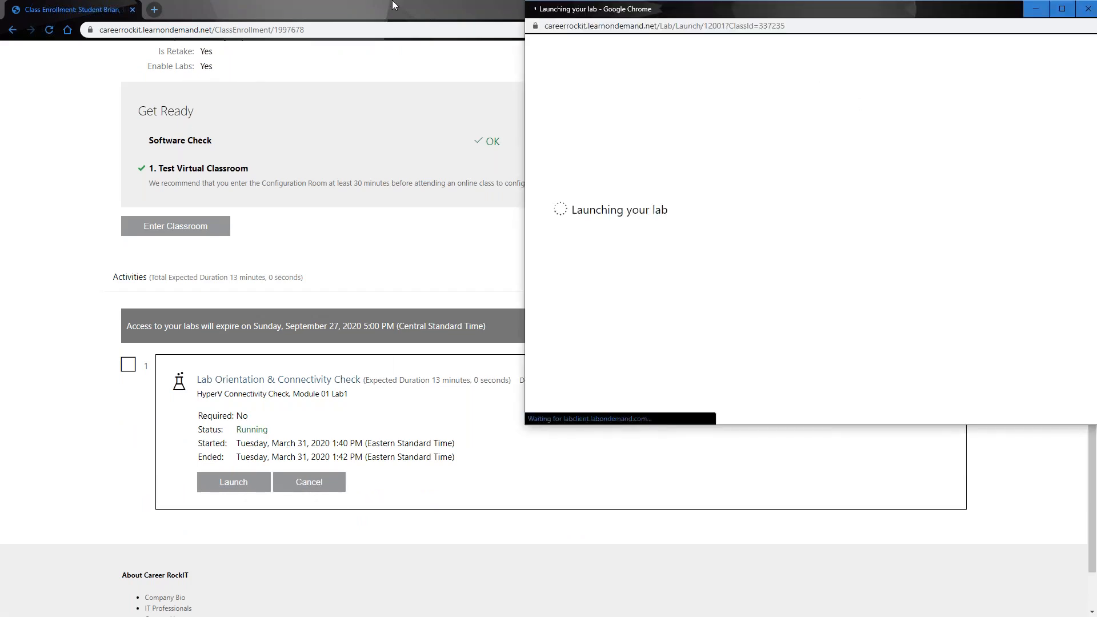
pyautogui.click(1027, 9)
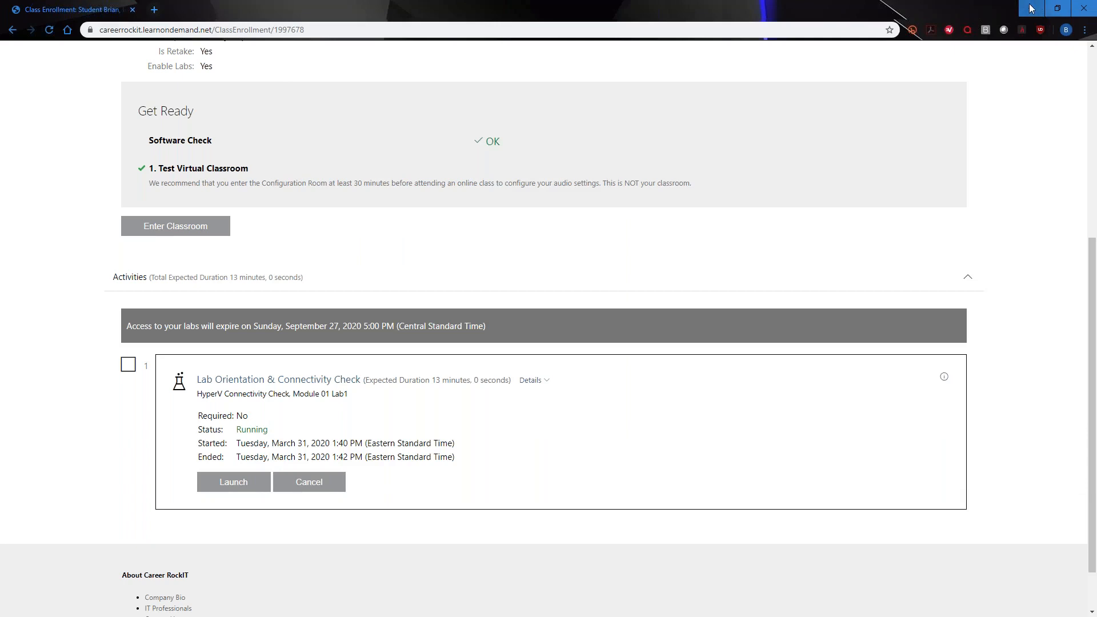
pyautogui.click(1032, 9)
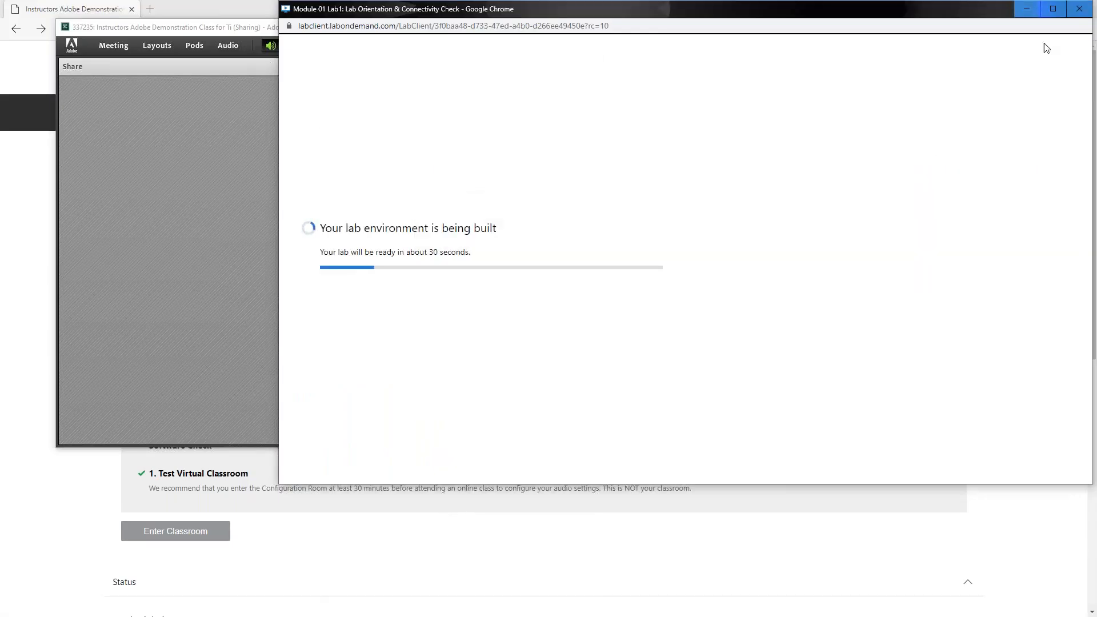
pyautogui.click(193, 27)
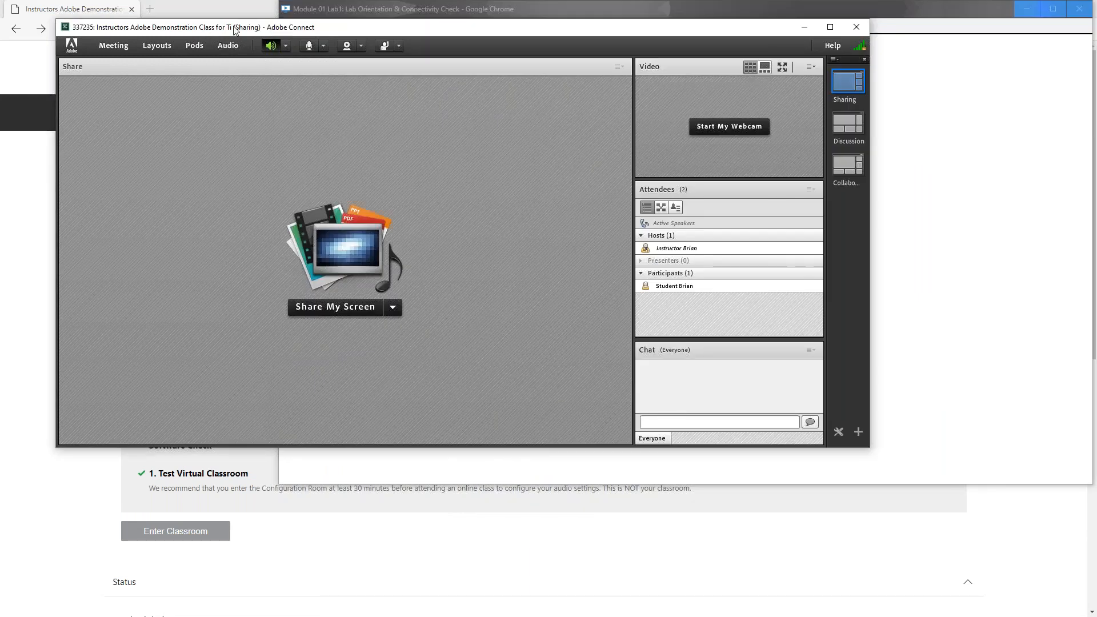
pyautogui.moveTo(234, 30); pyautogui.dragTo(219, 30)
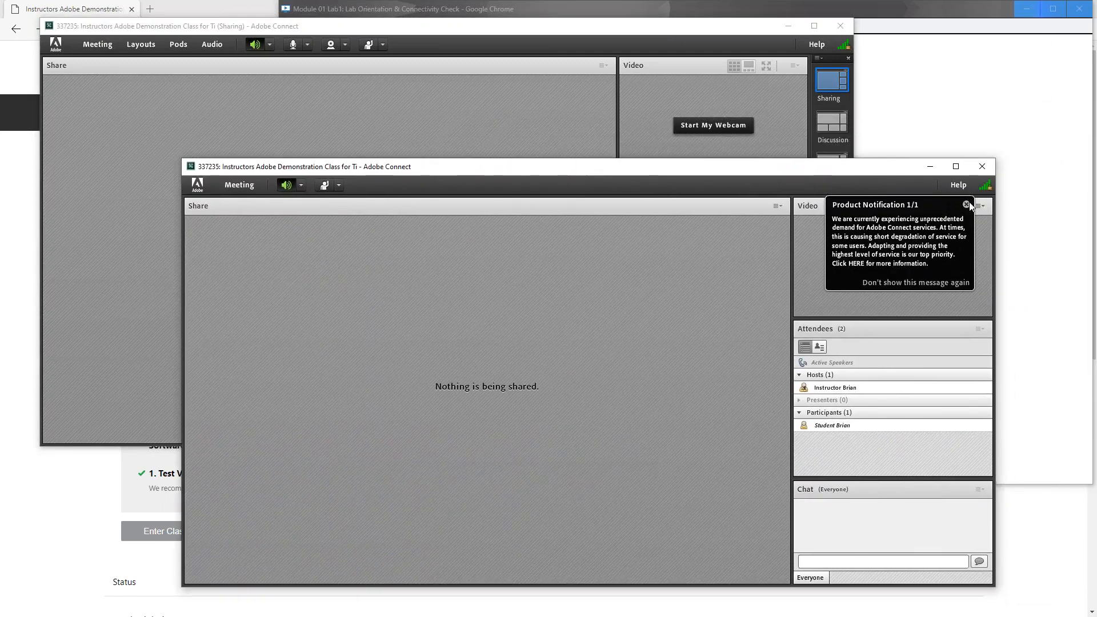
# - Dismiss the product notification and check the instructor and student in the attendee list
pyautogui.click(966, 205)
pyautogui.click(844, 391)
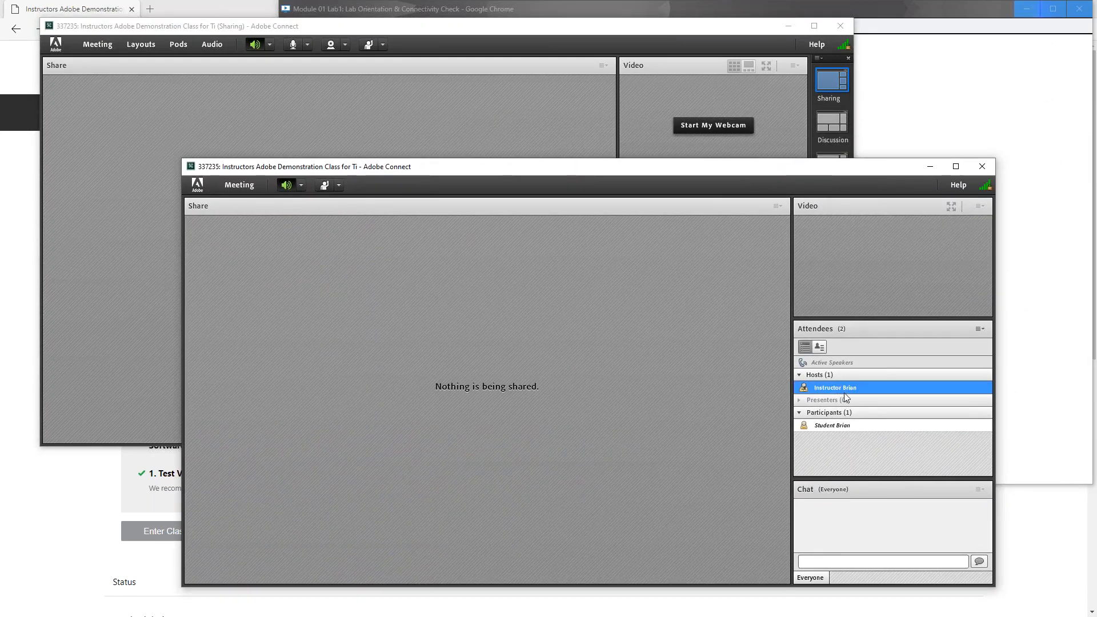
pyautogui.moveTo(845, 392)
pyautogui.click(836, 426)
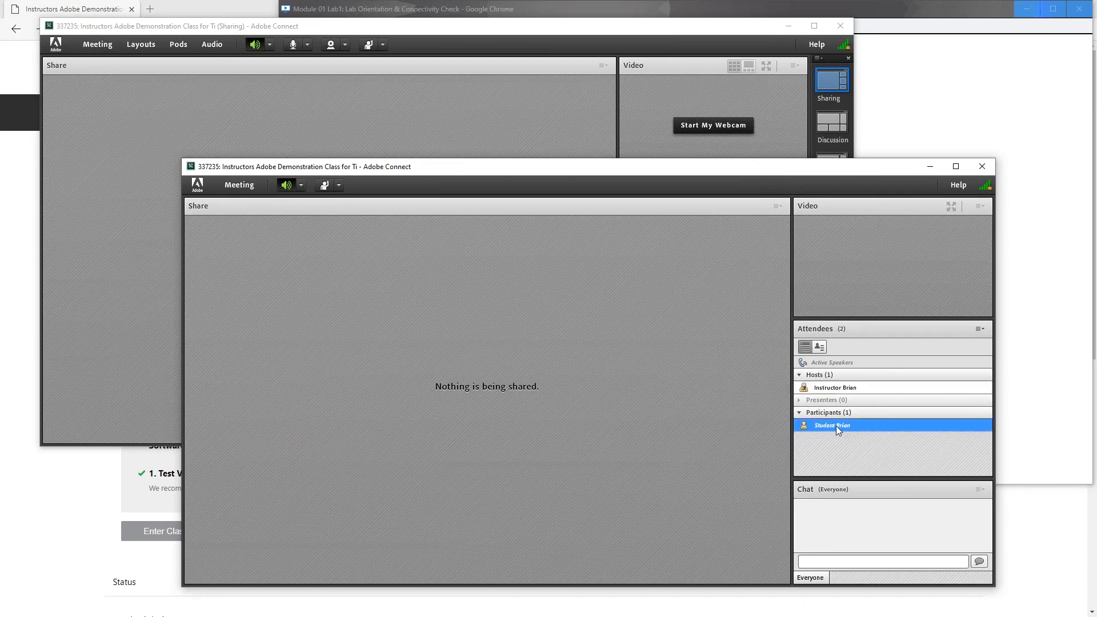
# - Close the student's and instructor's Adobe Connect meeting windows with Alt+F4
pyautogui.click(414, 83)
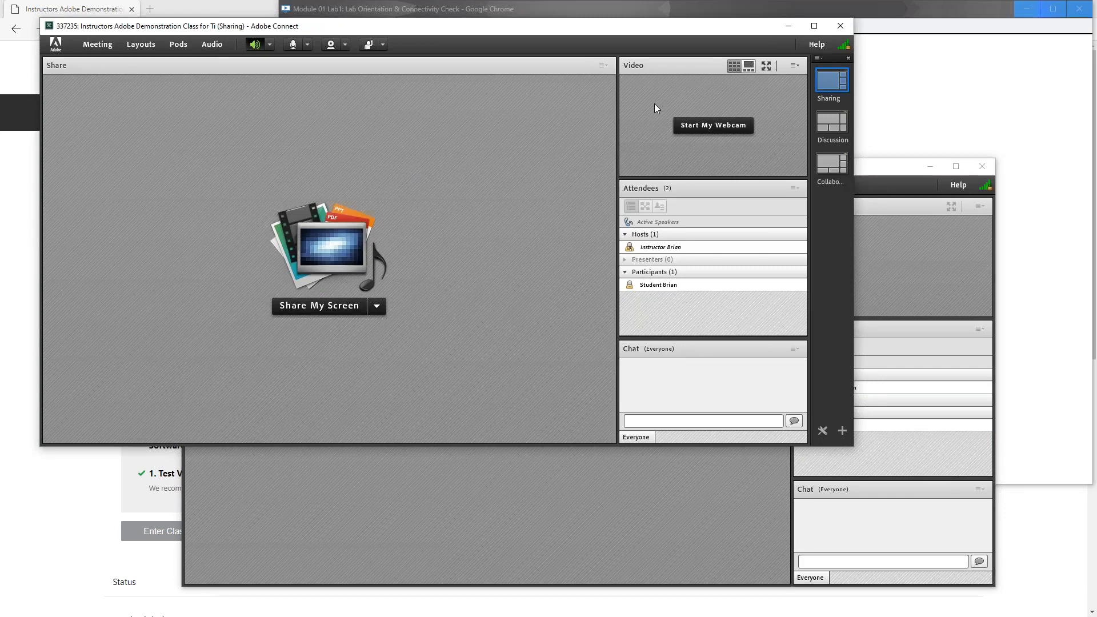
pyautogui.click(623, 504)
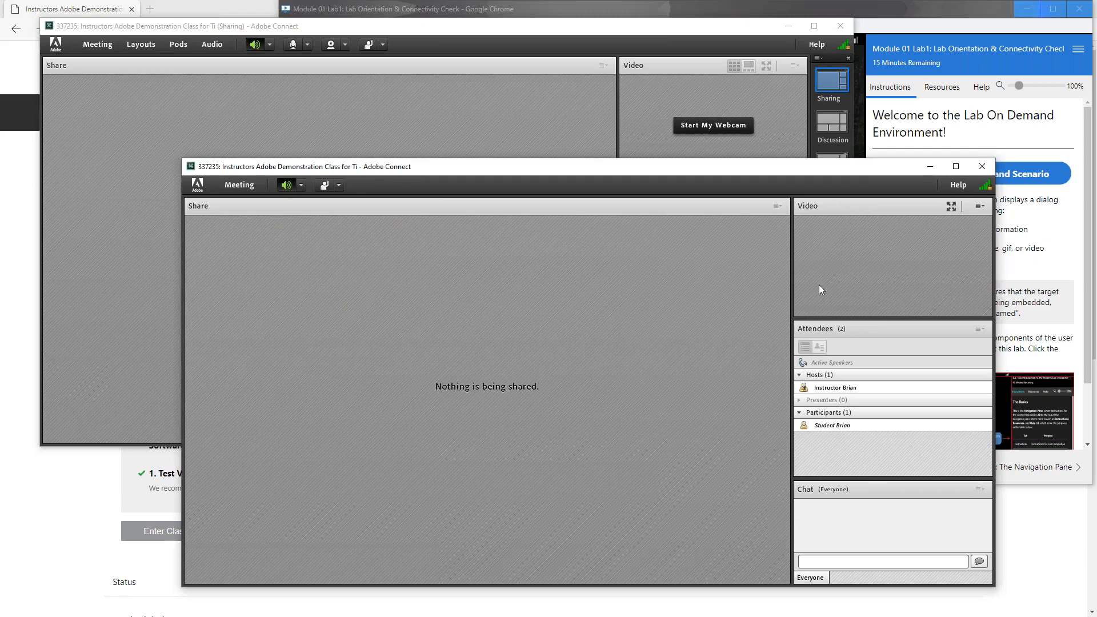
pyautogui.hotkey('alt', 'F4')
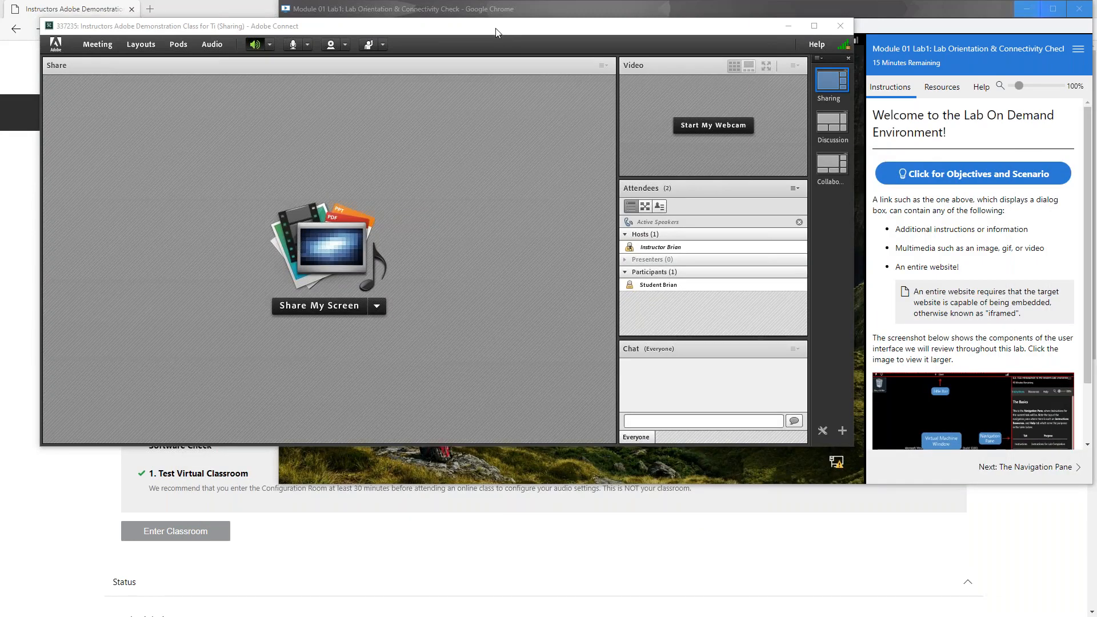
pyautogui.hotkey('alt', 'F4')
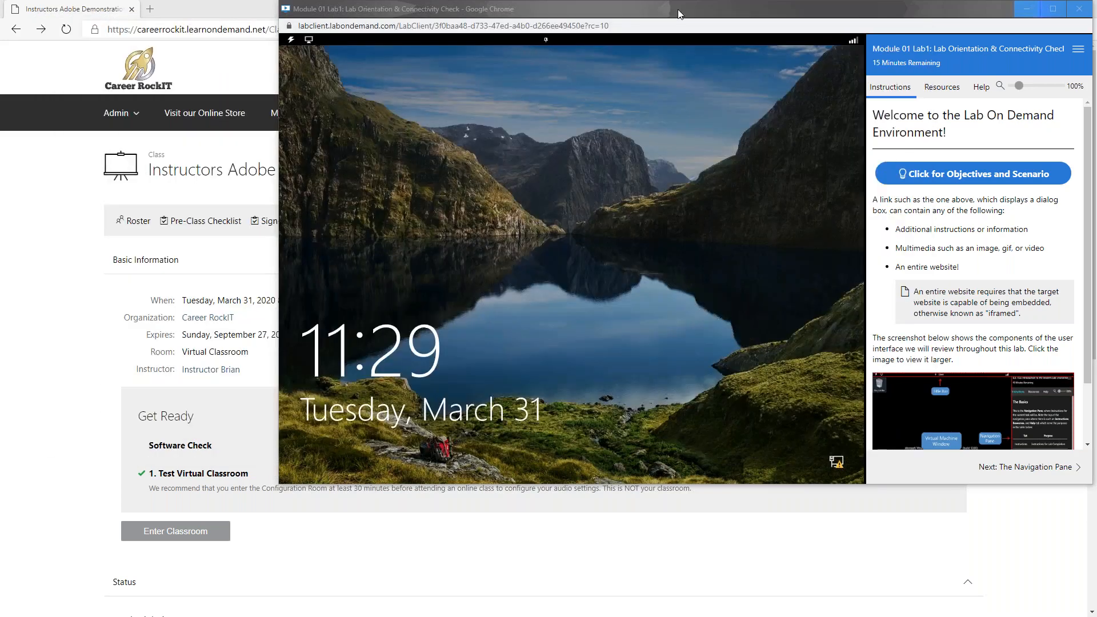
# - Sign in to the Windows 10 lab machine using the password from the Resources panel
pyautogui.moveTo(680, 14); pyautogui.dragTo(565, 35)
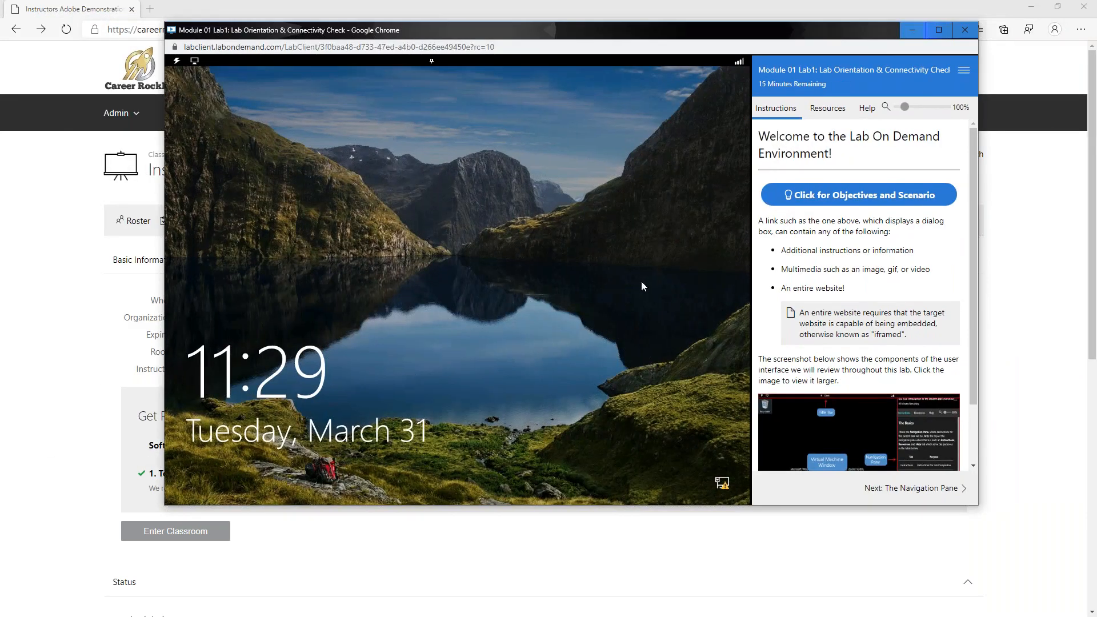
pyautogui.click(698, 182)
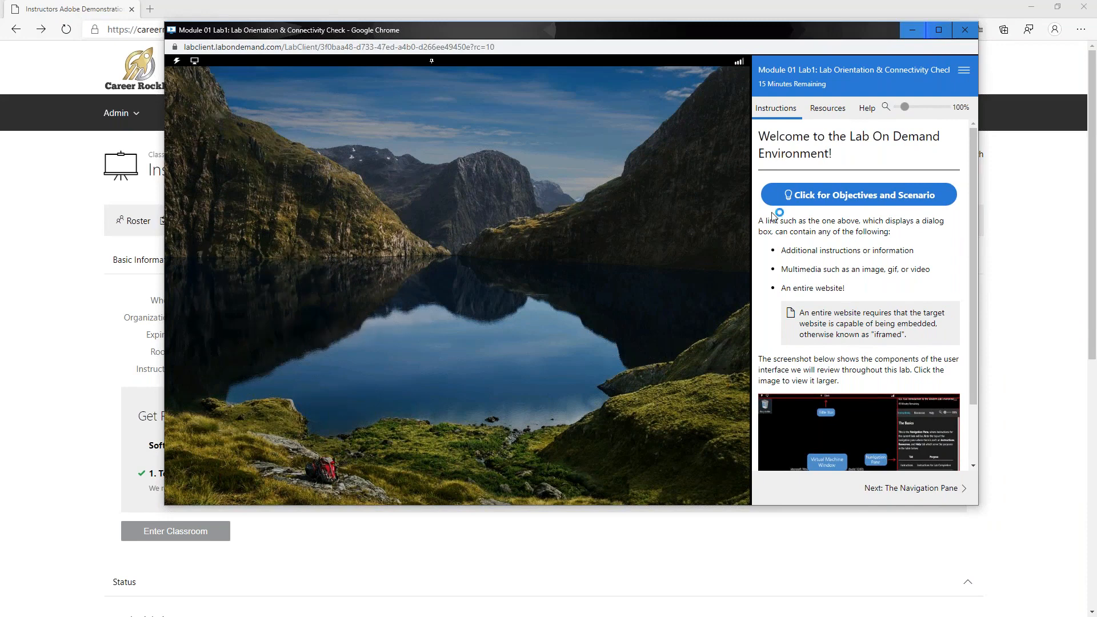
pyautogui.click(825, 109)
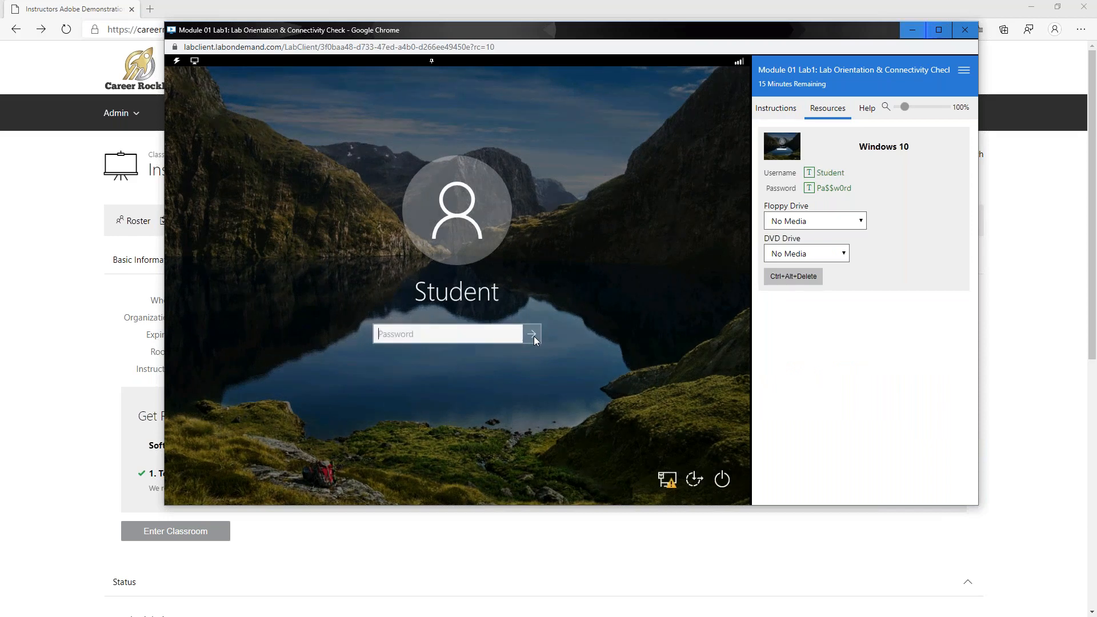
pyautogui.write('Pa$$w0rd')
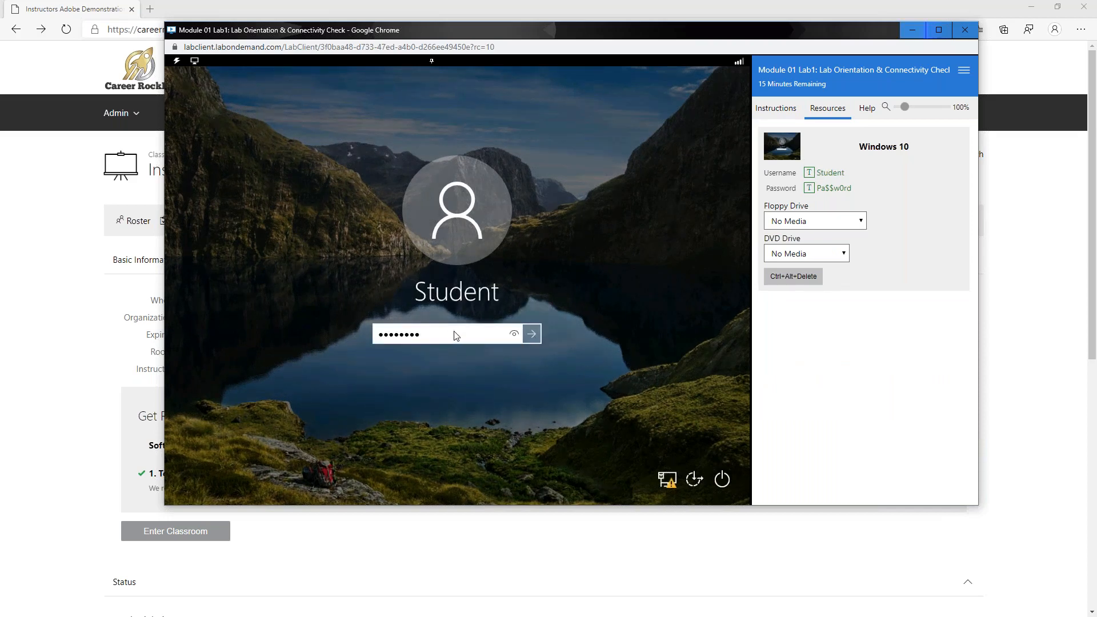
pyautogui.click(530, 338)
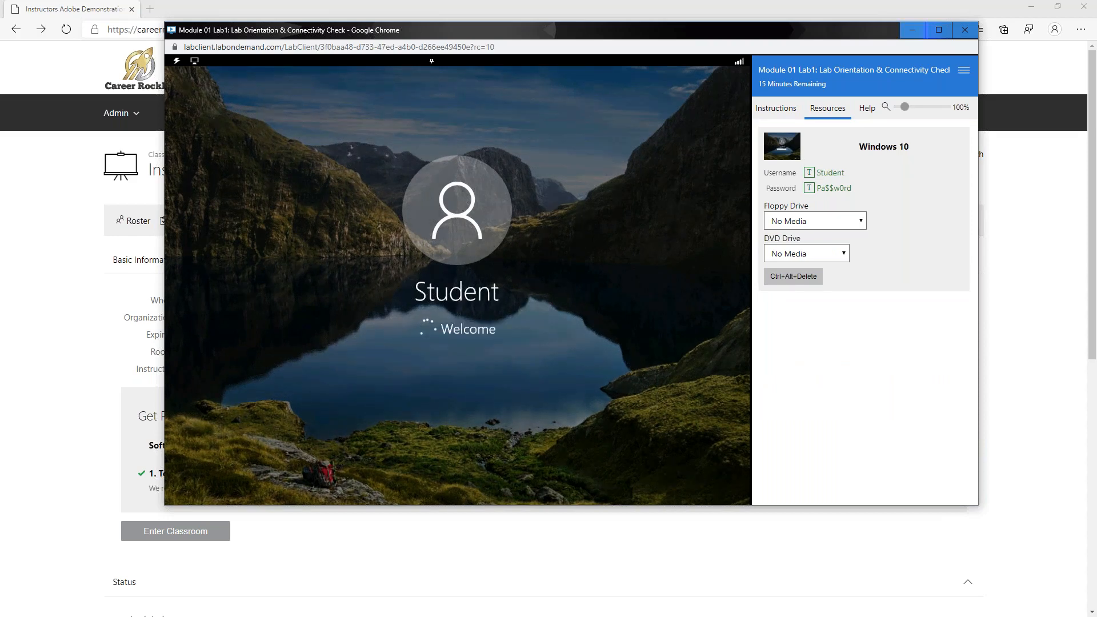
# - Advance the lab instructions to The Instructions Tab page
pyautogui.click(772, 110)
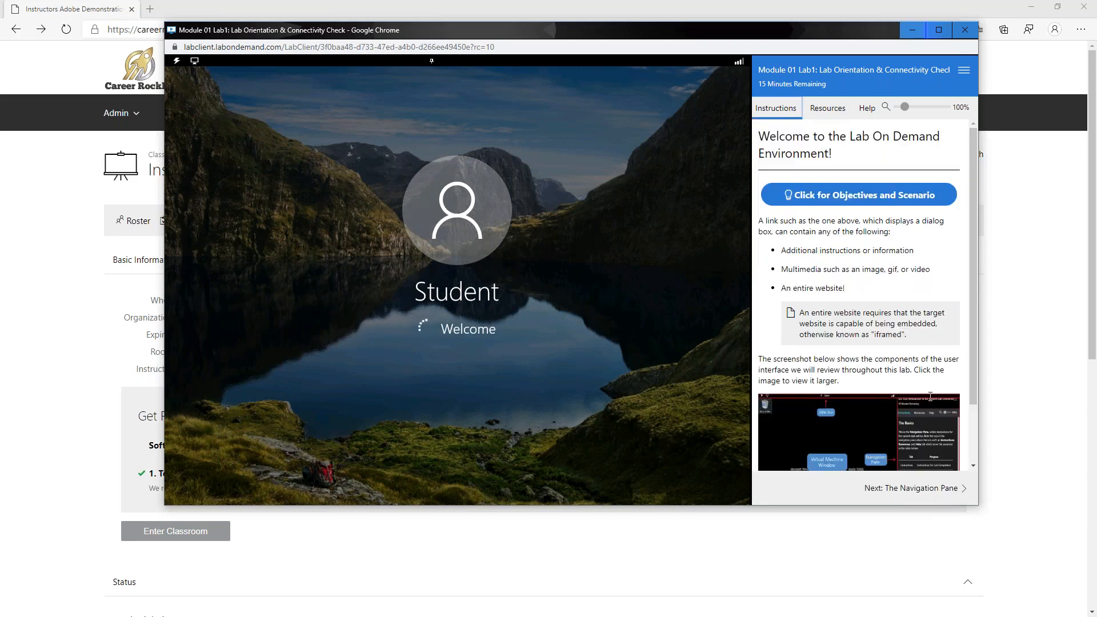
pyautogui.click(890, 494)
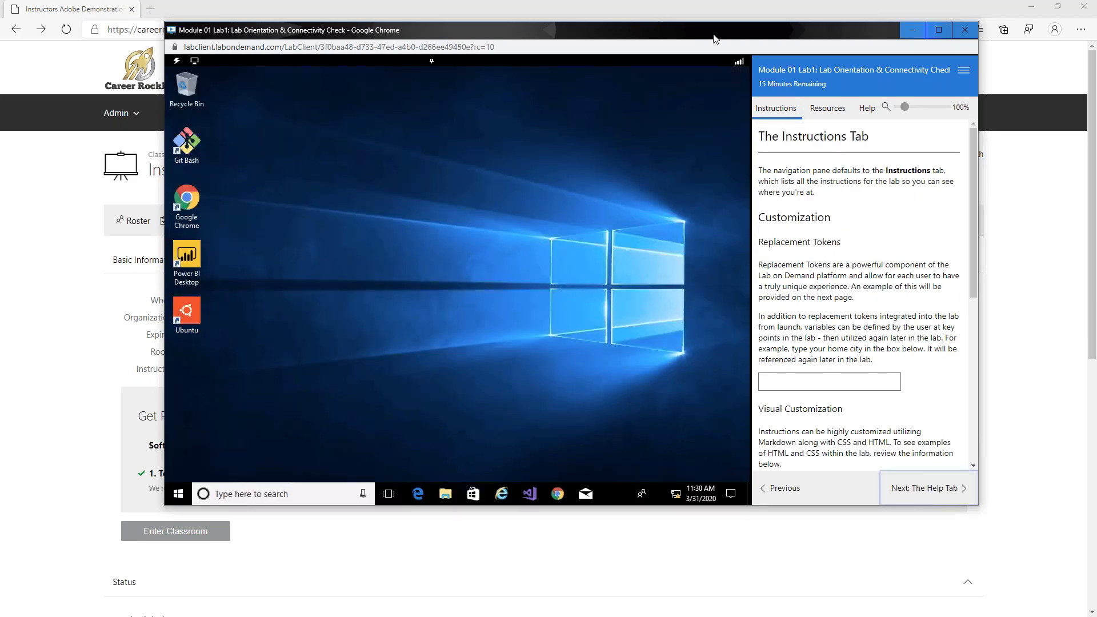
pyautogui.moveTo(713, 36); pyautogui.dragTo(1096, 36)
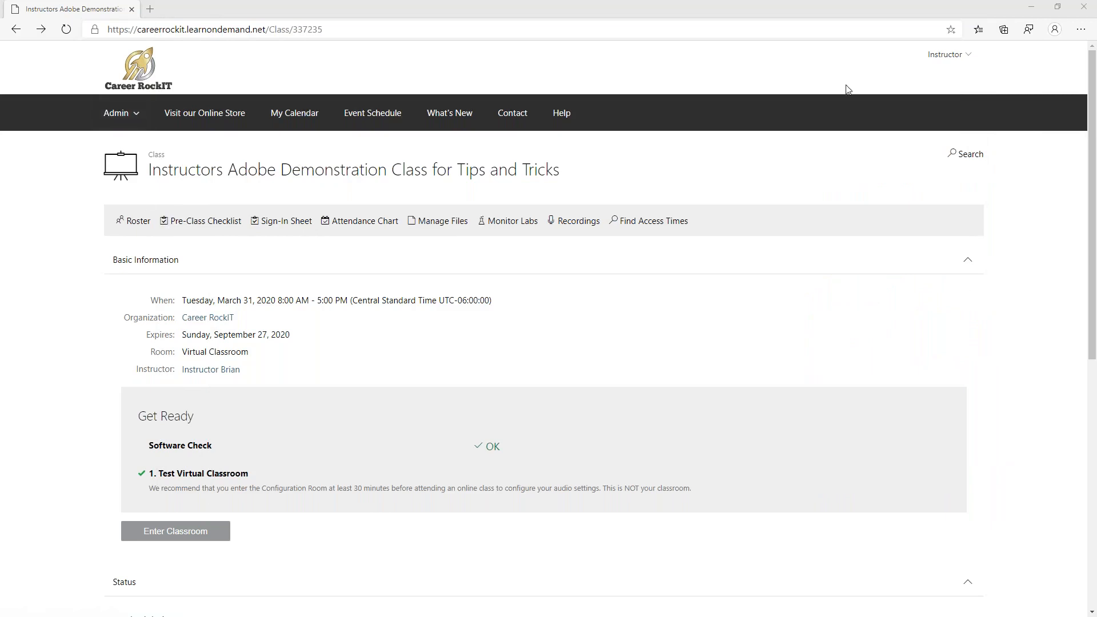
# - Open Monitor Labs on the instructor's class, then switch to the manager's InPrivate Site Administration window
pyautogui.doubleClick(980, 49)
pyautogui.click(986, 54)
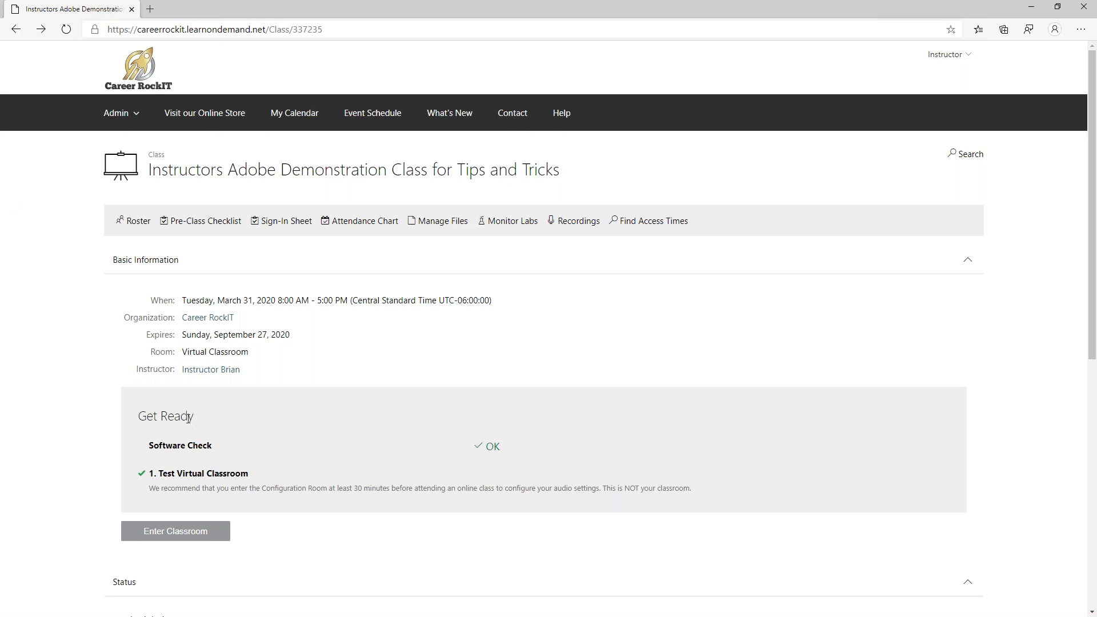
pyautogui.scroll(-3, 183, 417)
pyautogui.scroll(3, 179, 409)
pyautogui.click(520, 227)
pyautogui.hotkey('alt', 'Tab')
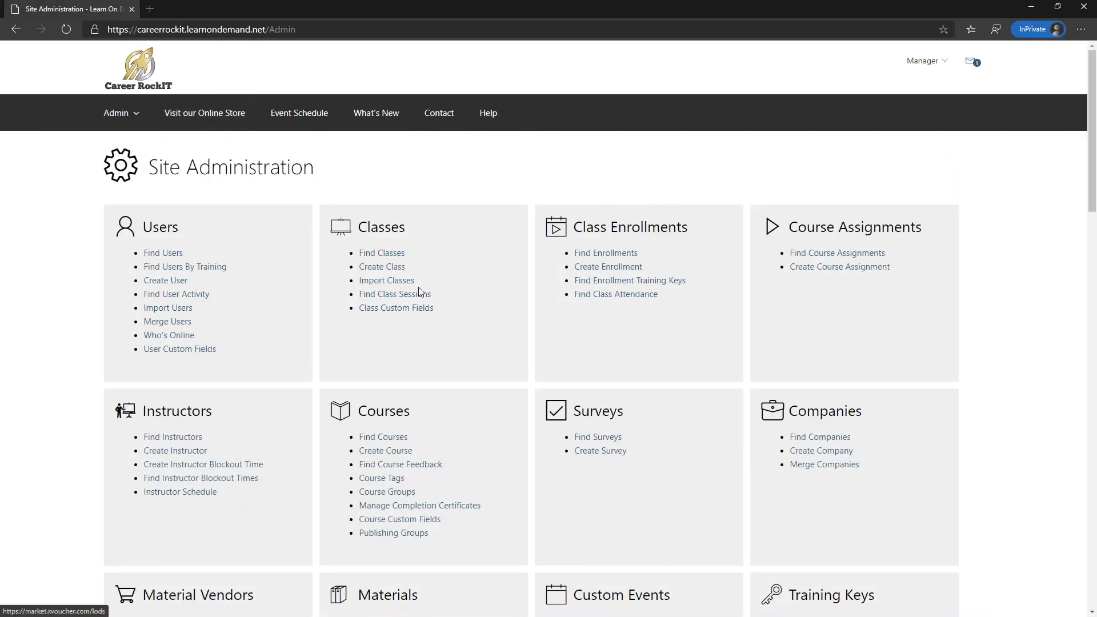
# - Search classes starting Today and open Instructors Adobe Demonstration Class for Tips and Tricks
pyautogui.click(367, 255)
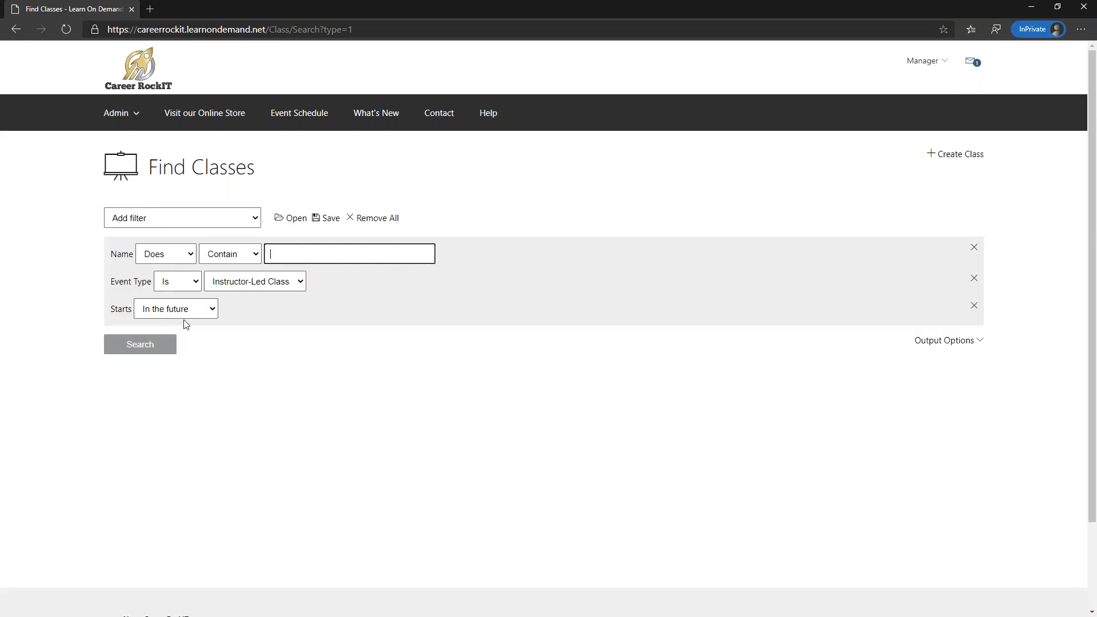
pyautogui.click(212, 307)
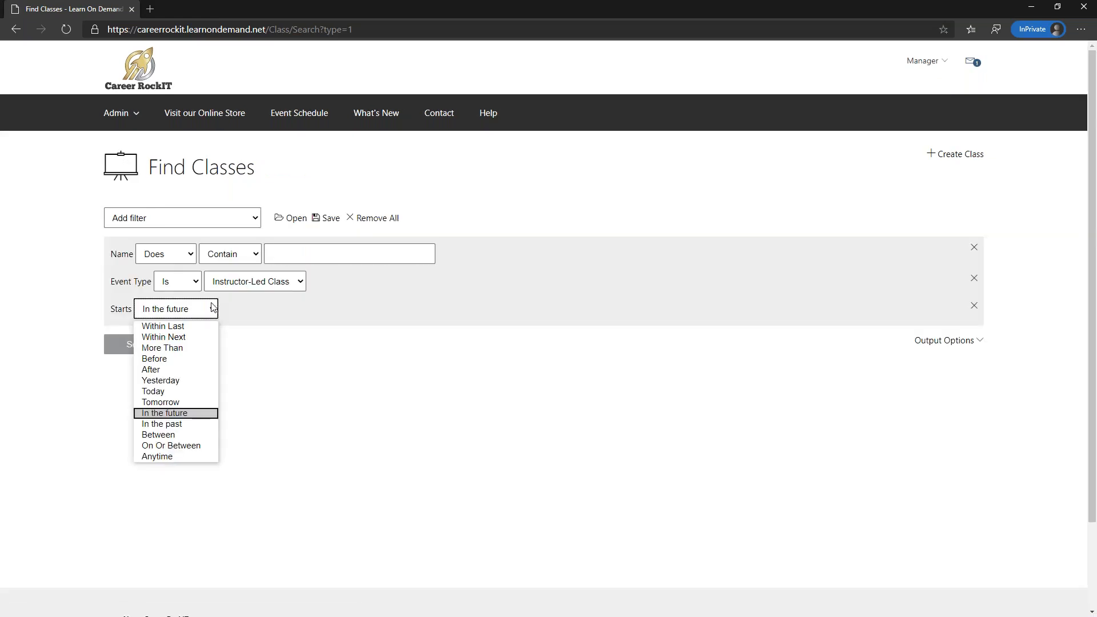
pyautogui.click(184, 392)
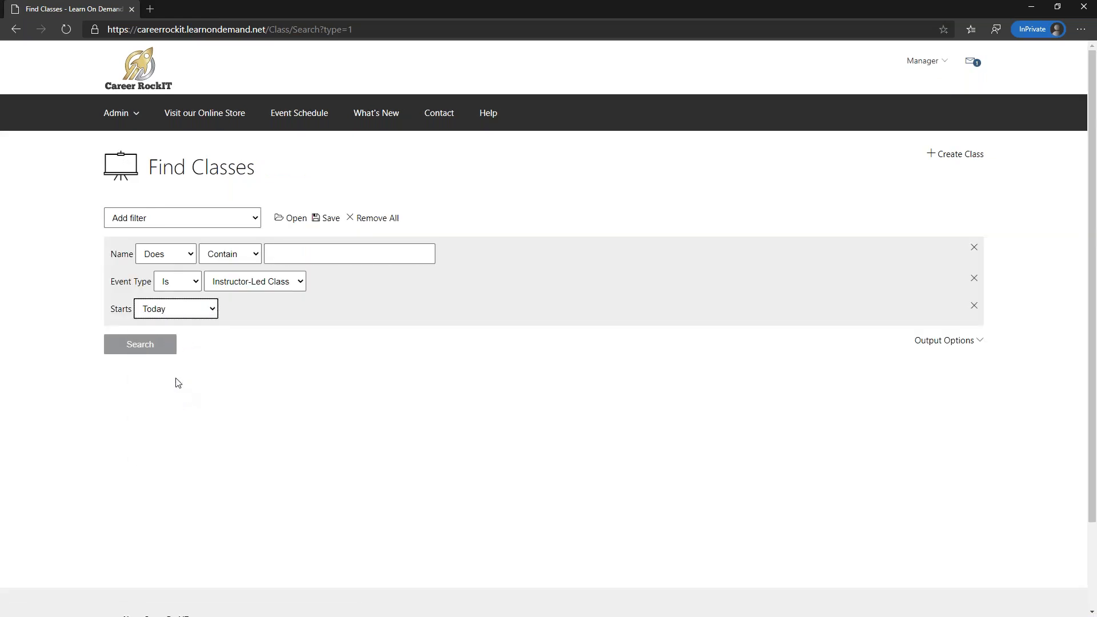
pyautogui.click(159, 348)
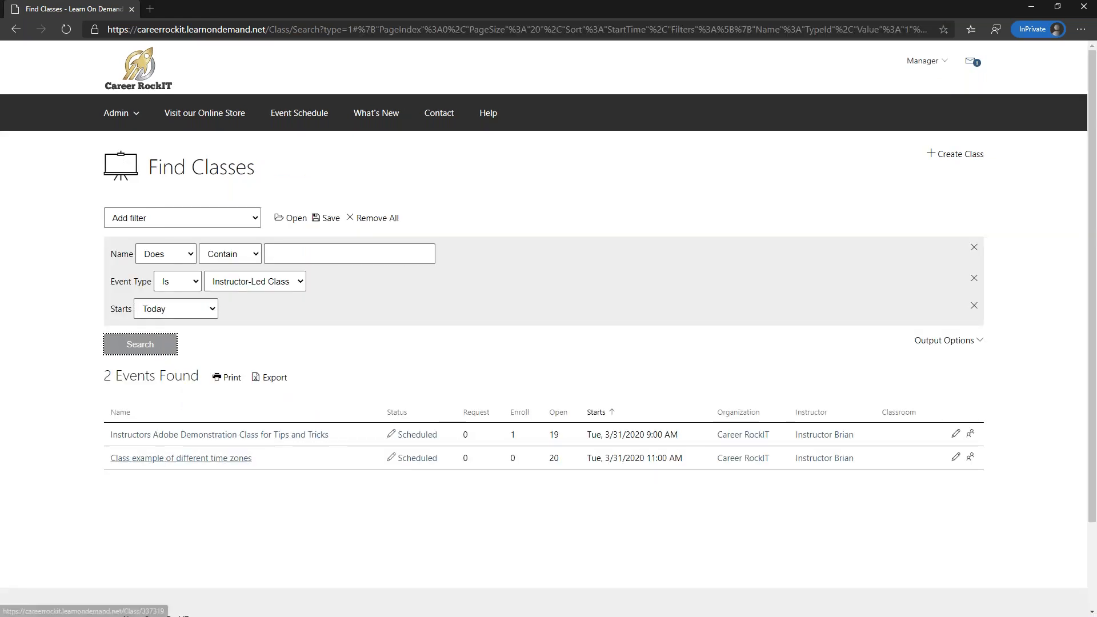
pyautogui.click(234, 435)
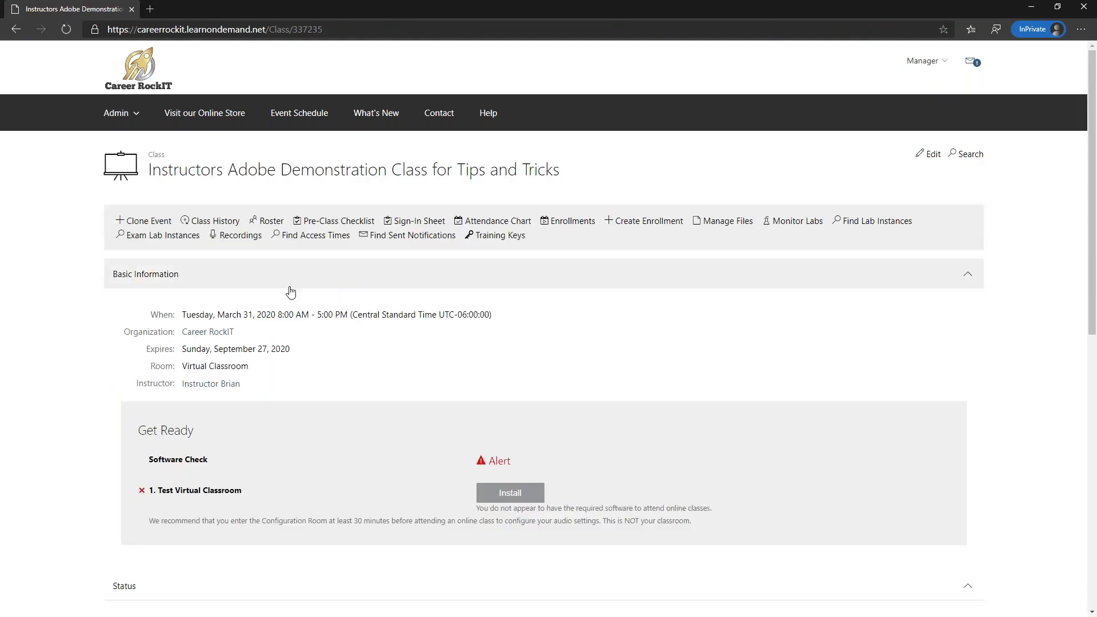
pyautogui.scroll(-1, 274, 292)
pyautogui.scroll(1, 568, 250)
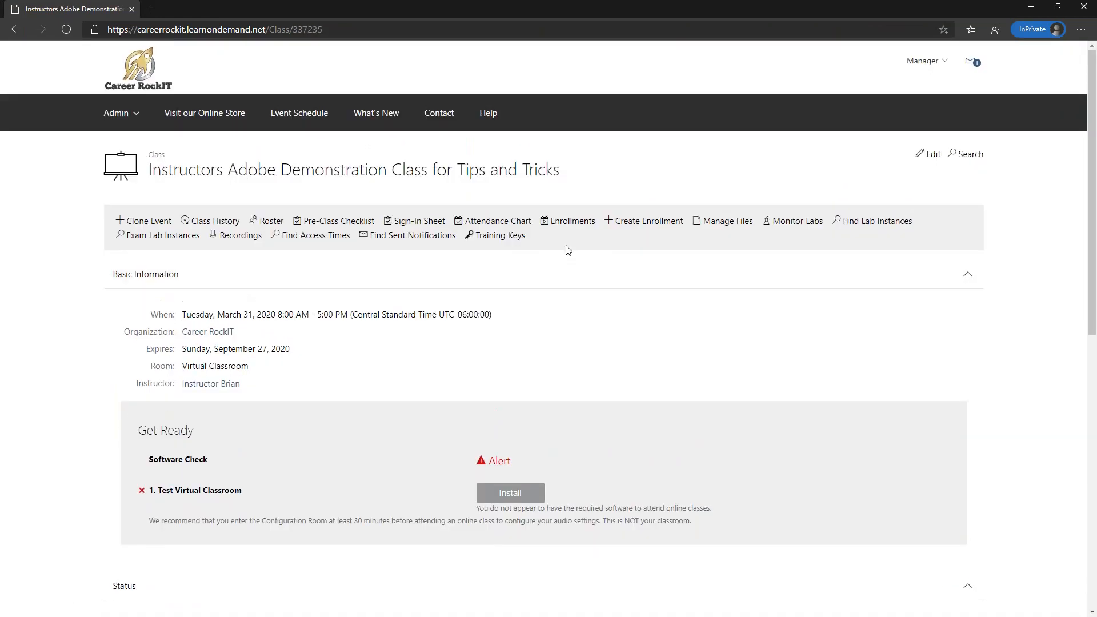
# - Open Monitor Labs and monitor the student's running lab instance
pyautogui.click(791, 226)
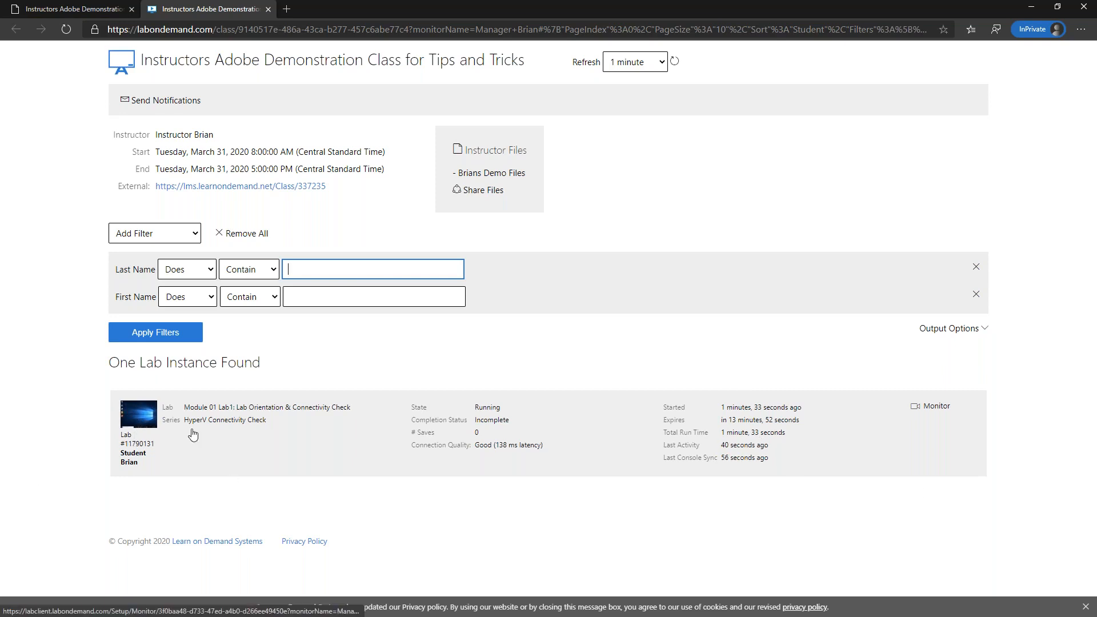
pyautogui.click(933, 406)
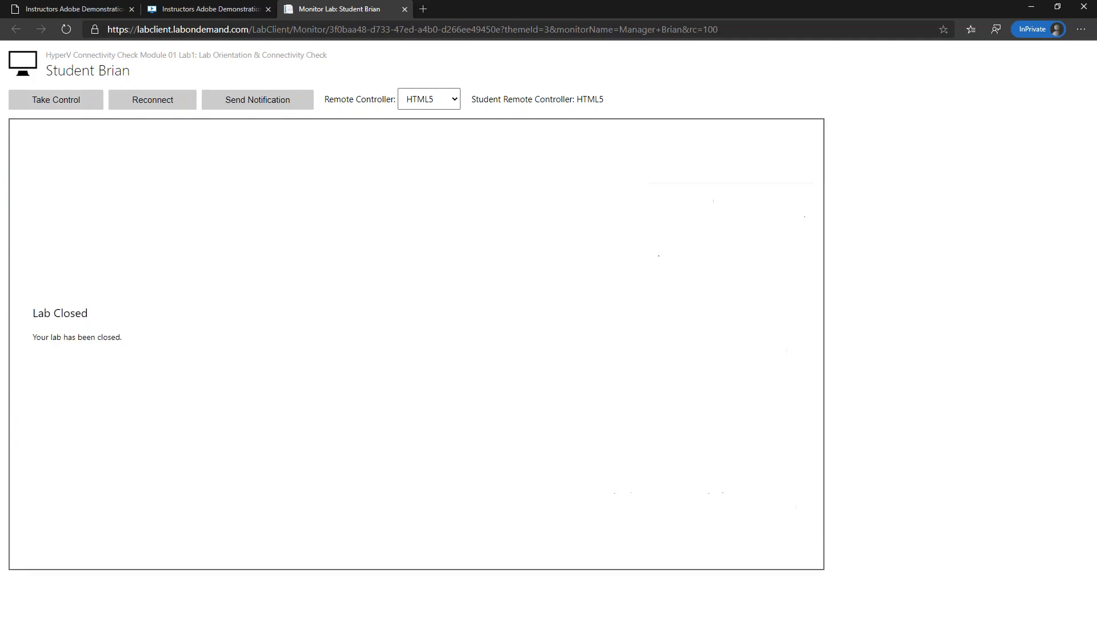
# - End the Adobe Connect meeting for everyone via Meeting > End Meeting and confirm
pyautogui.moveTo(1096, 54); pyautogui.dragTo(474, 54)
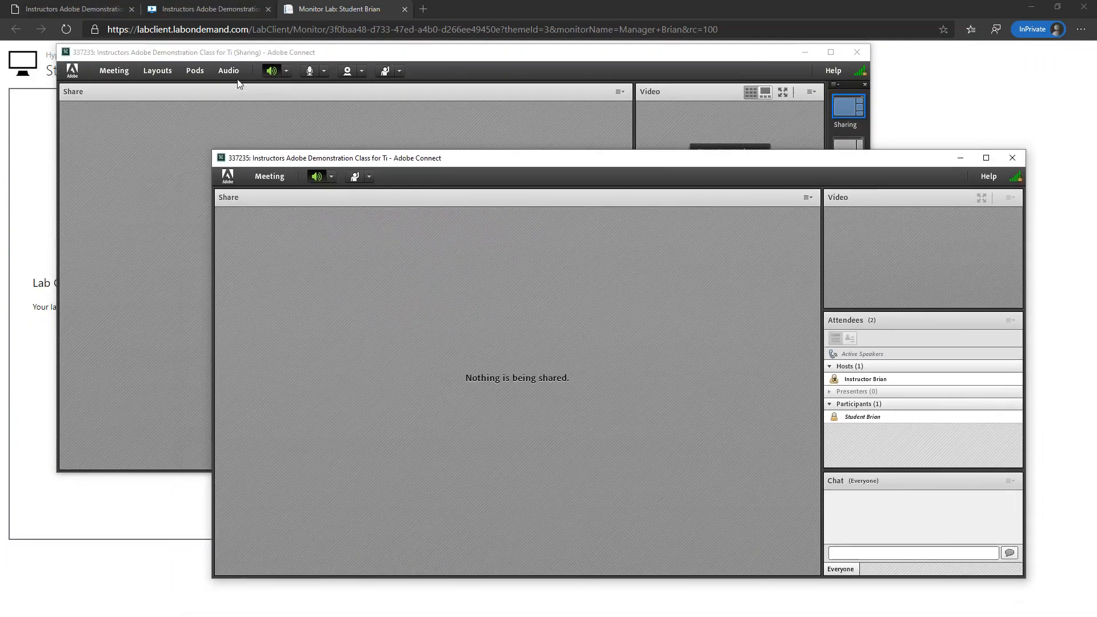
pyautogui.click(108, 72)
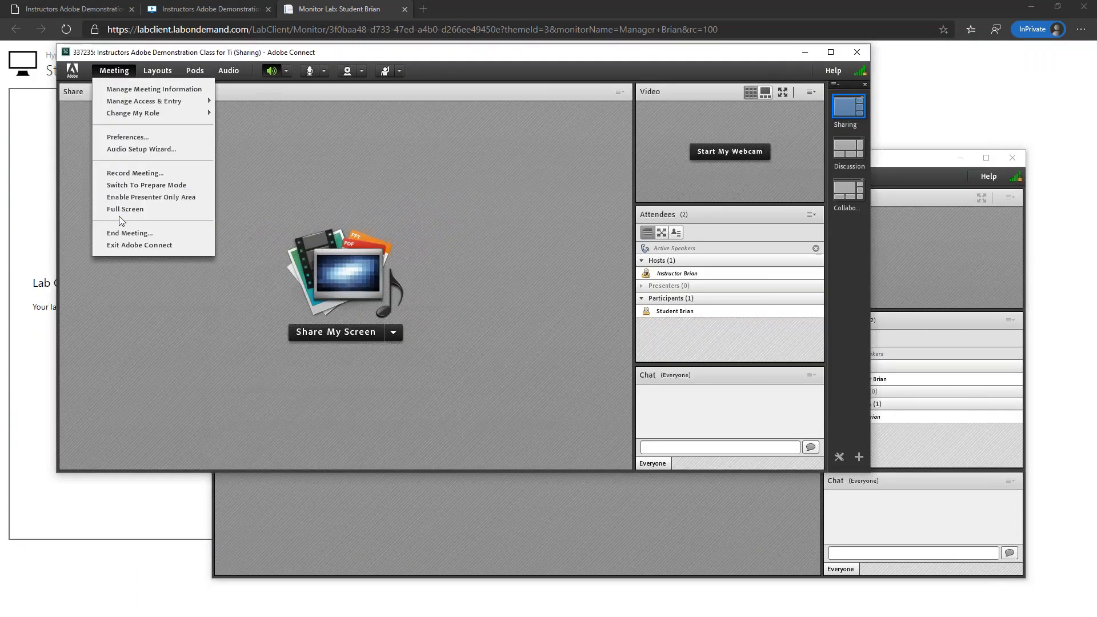
pyautogui.click(130, 233)
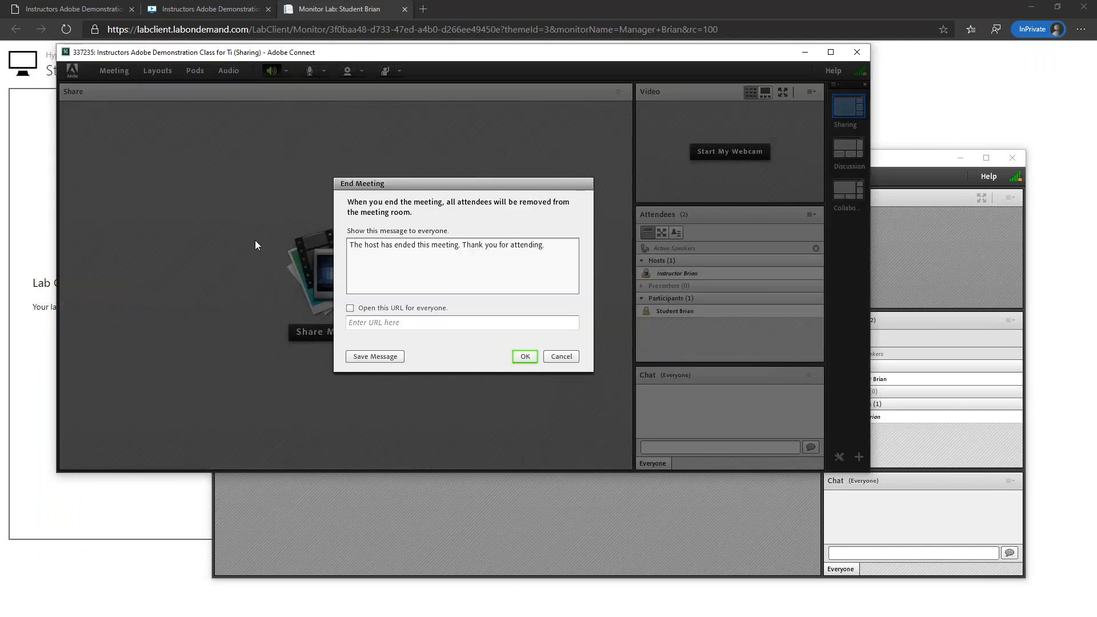
pyautogui.click(526, 360)
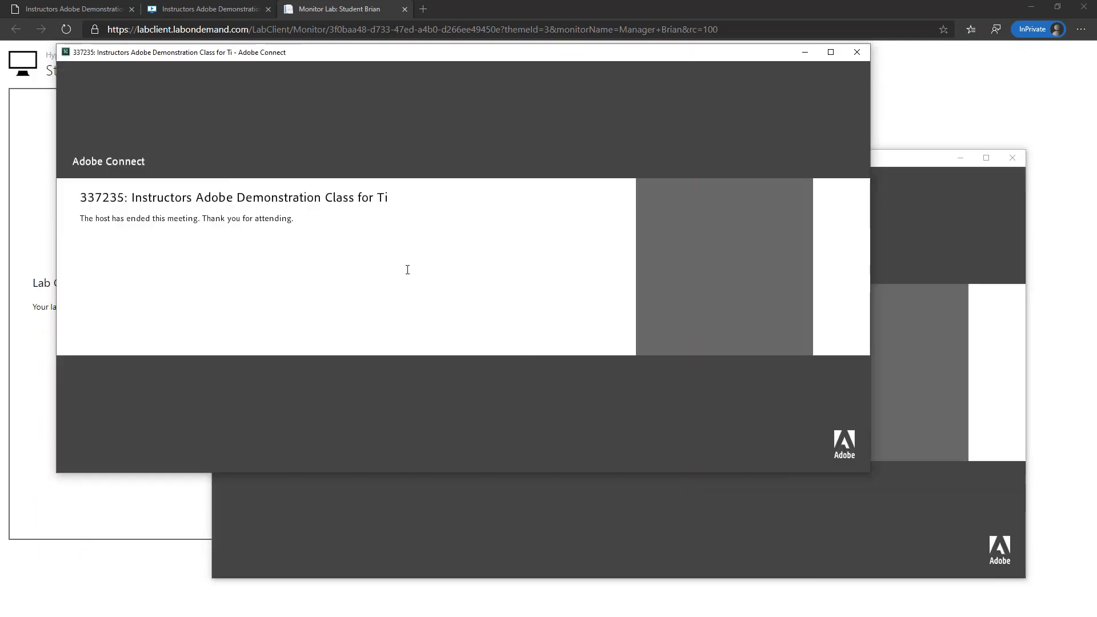
# - Close both remaining Adobe Connect meeting windows
pyautogui.click(952, 232)
pyautogui.click(1013, 158)
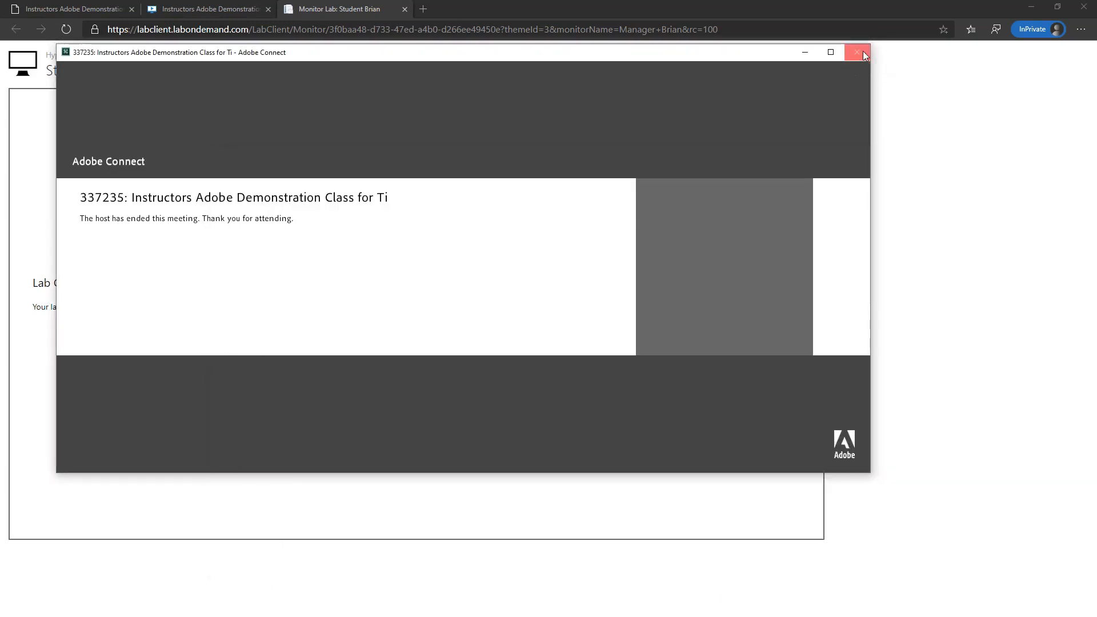
pyautogui.click(856, 52)
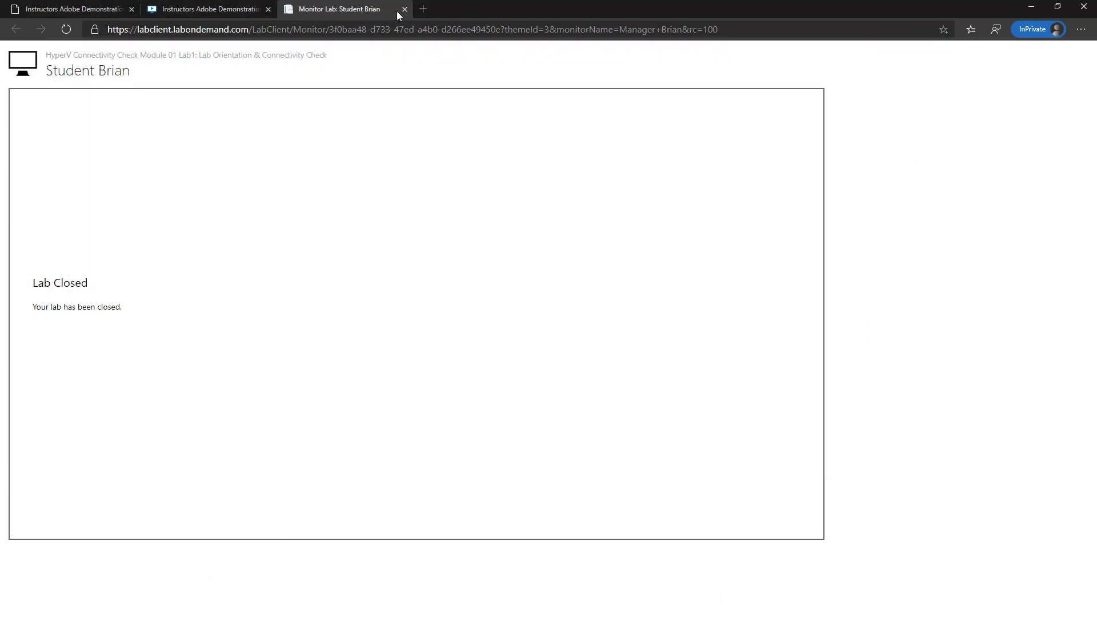
# - Close the student's lab monitor and the lab monitoring page
pyautogui.click(405, 9)
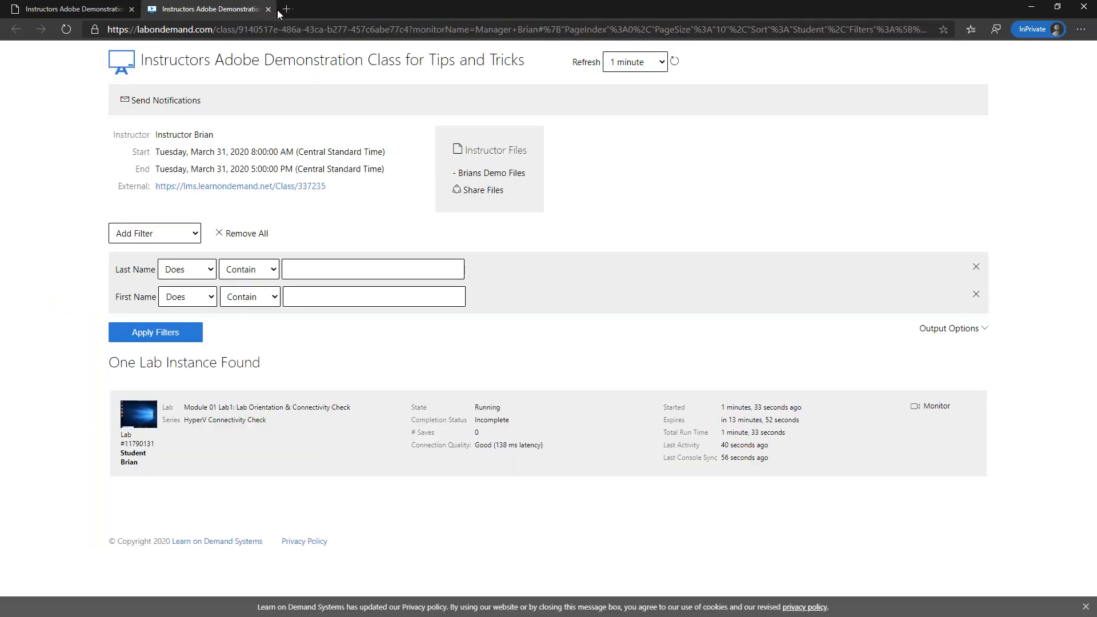
pyautogui.click(67, 29)
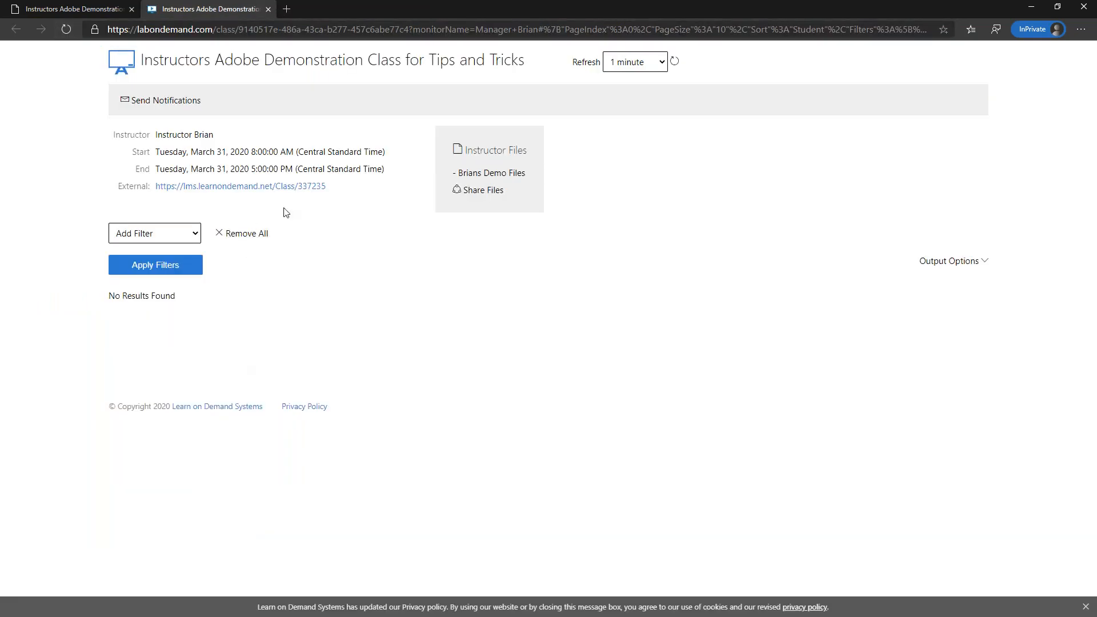
pyautogui.click(268, 10)
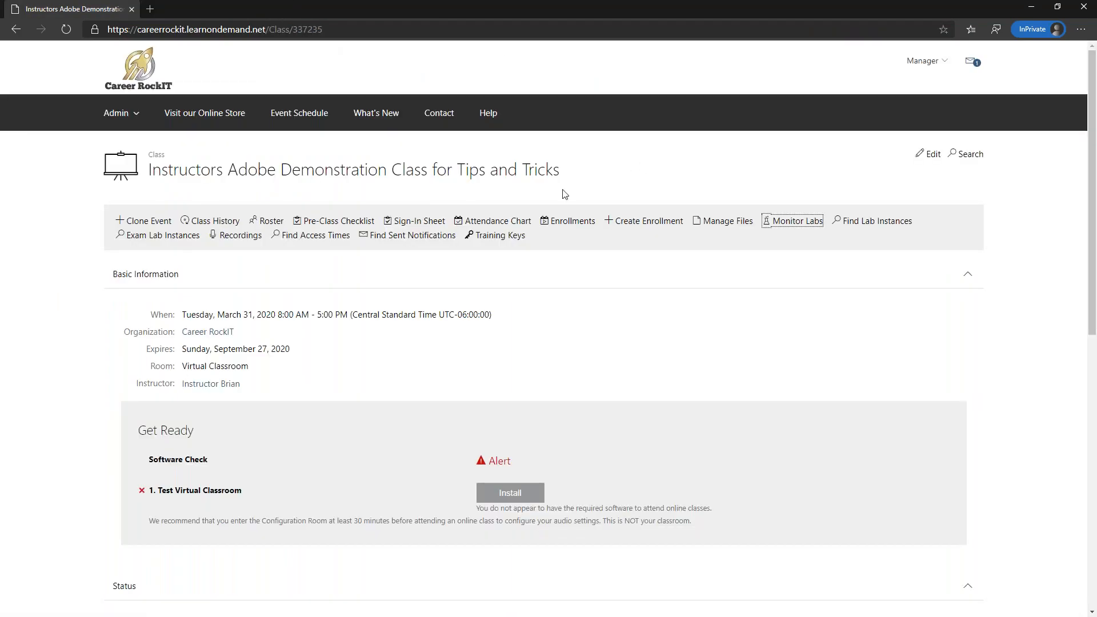
# - On the class roster, set the student's Completion to Complete and save
pyautogui.click(272, 223)
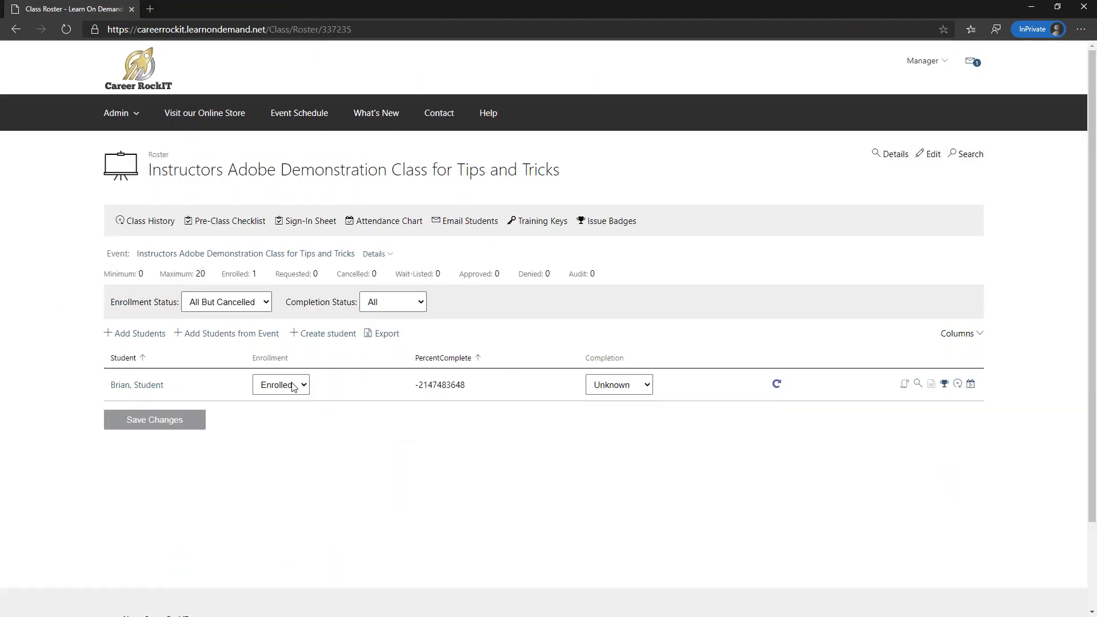
pyautogui.click(647, 385)
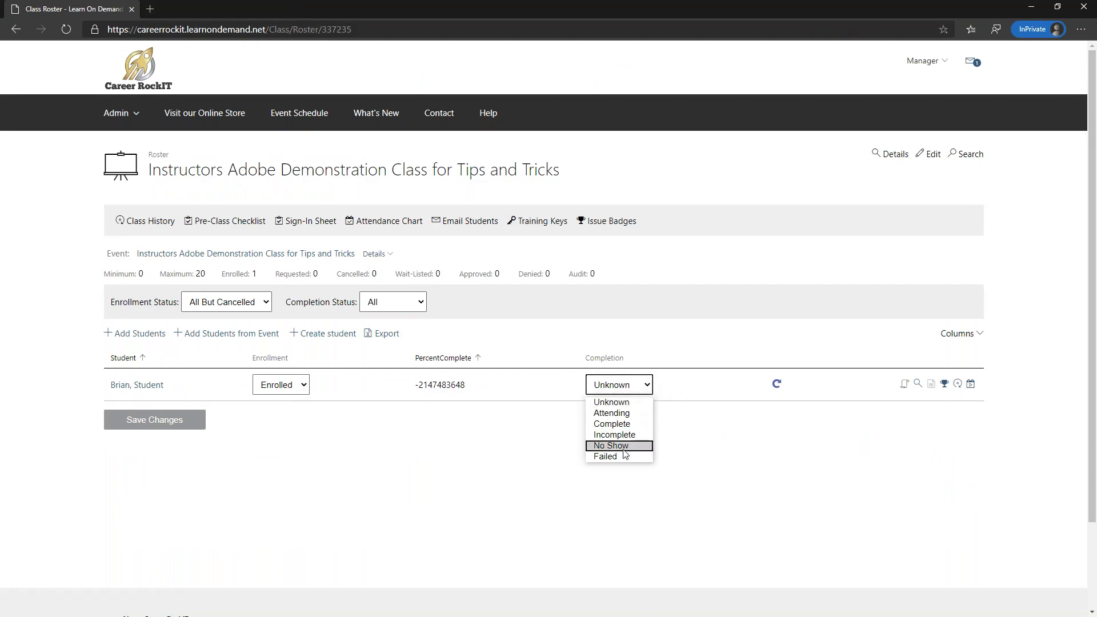
pyautogui.click(628, 424)
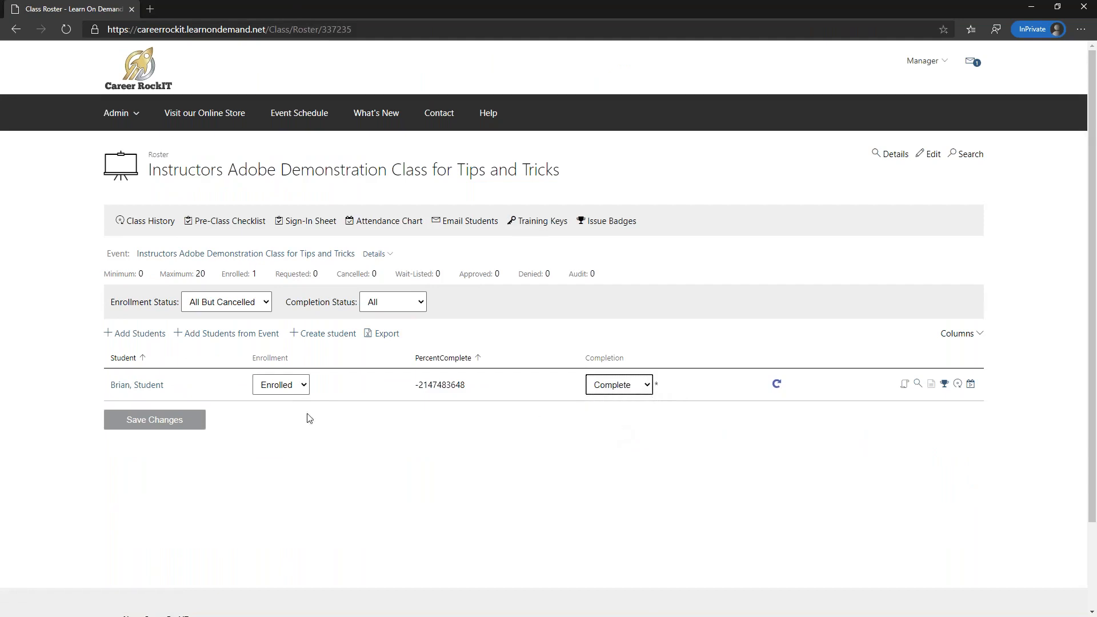
pyautogui.click(155, 428)
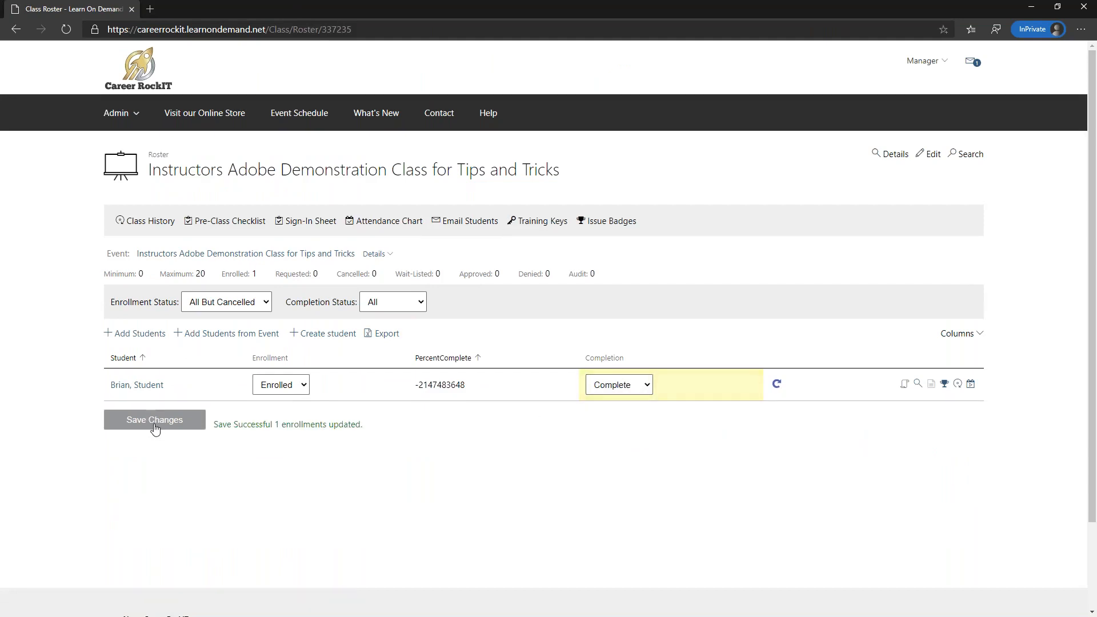